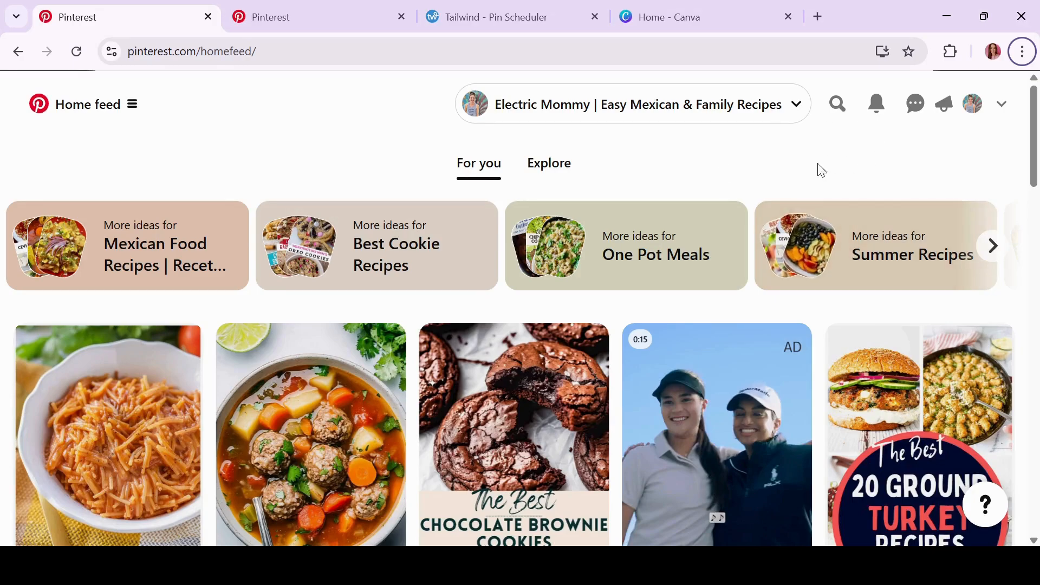
Search Pinterest for 'how to decorate' and choose the 'how to decorate a bedroom' suggestion
{"action": "left_click", "coordinate": [837, 105]}
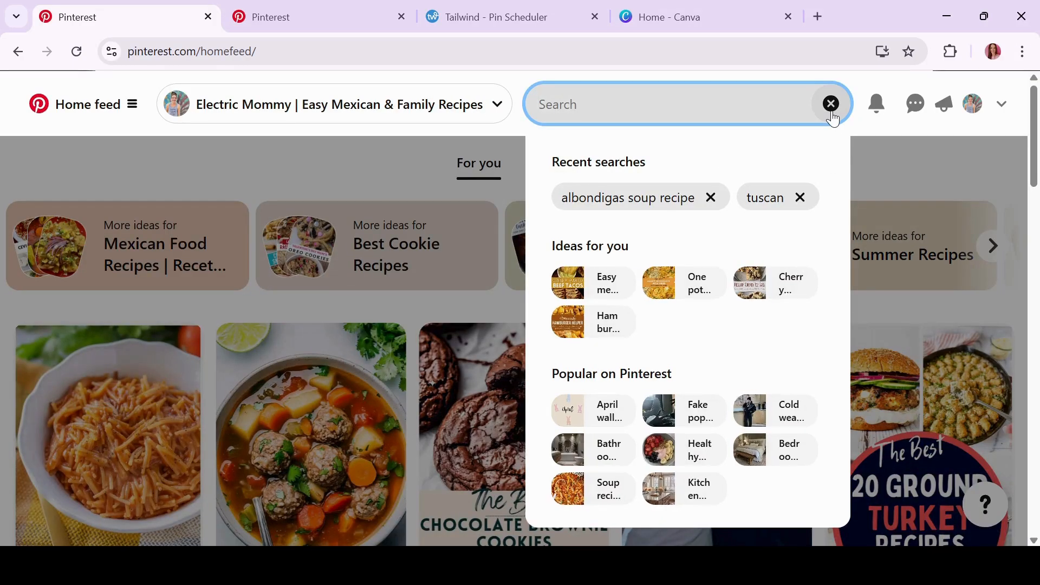
{"action": "type", "text": "hpow t"}
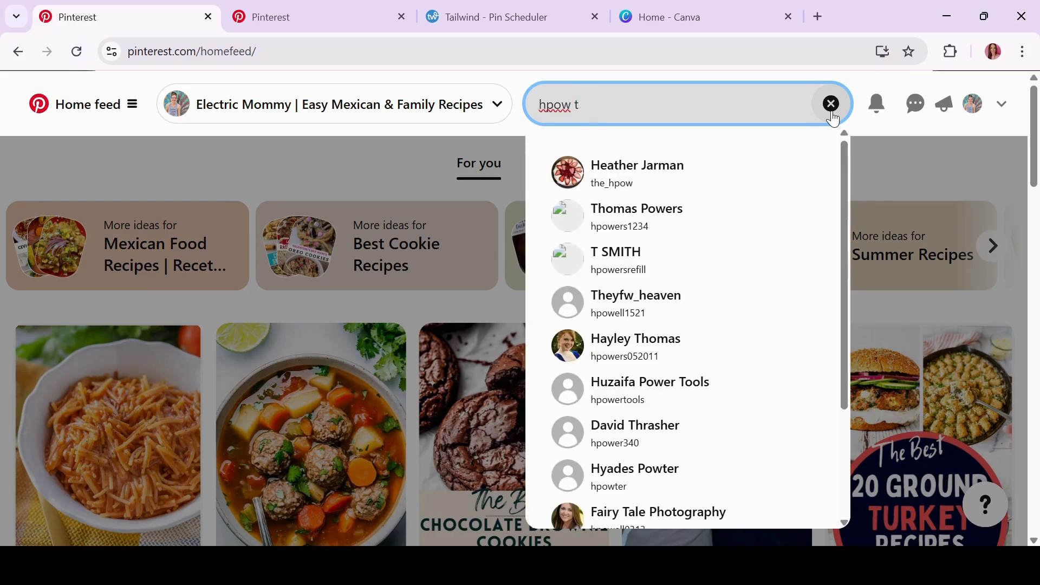
{"action": "key", "text": "BackSpace"}
{"action": "key", "text": "BackSpace"}
{"action": "key", "text": "BackSpace"}
{"action": "key", "text": "BackSpace"}
{"action": "key", "text": "BackSpace"}
{"action": "type", "text": "ow to d"}
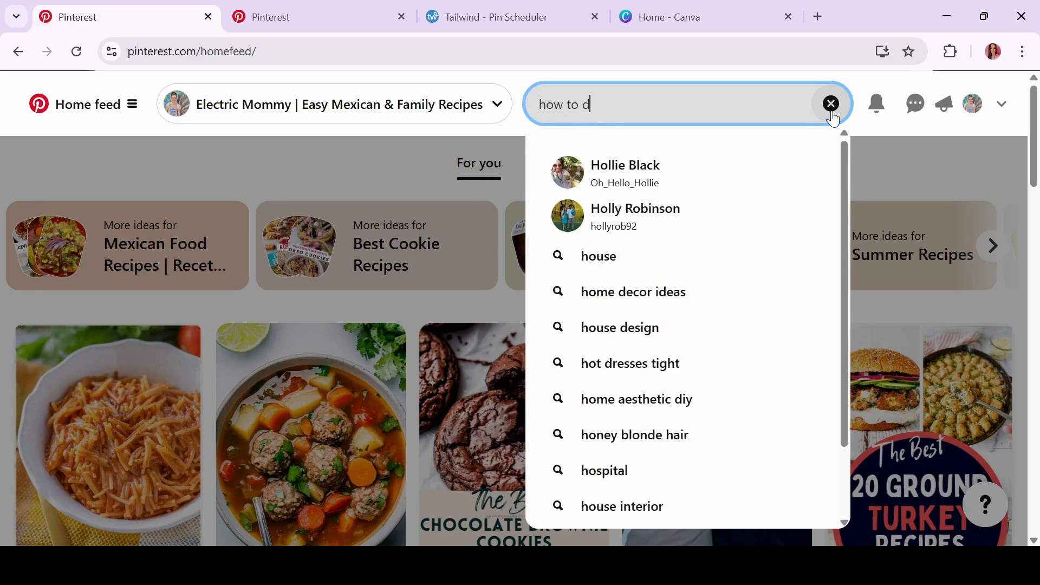
{"action": "type", "text": "ecorate"}
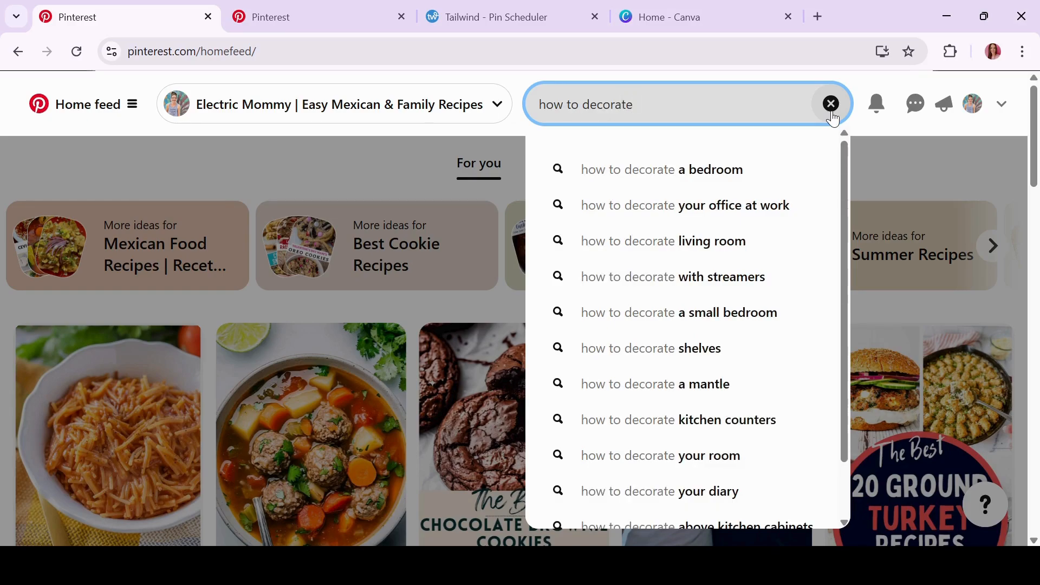
{"action": "left_click", "coordinate": [704, 175]}
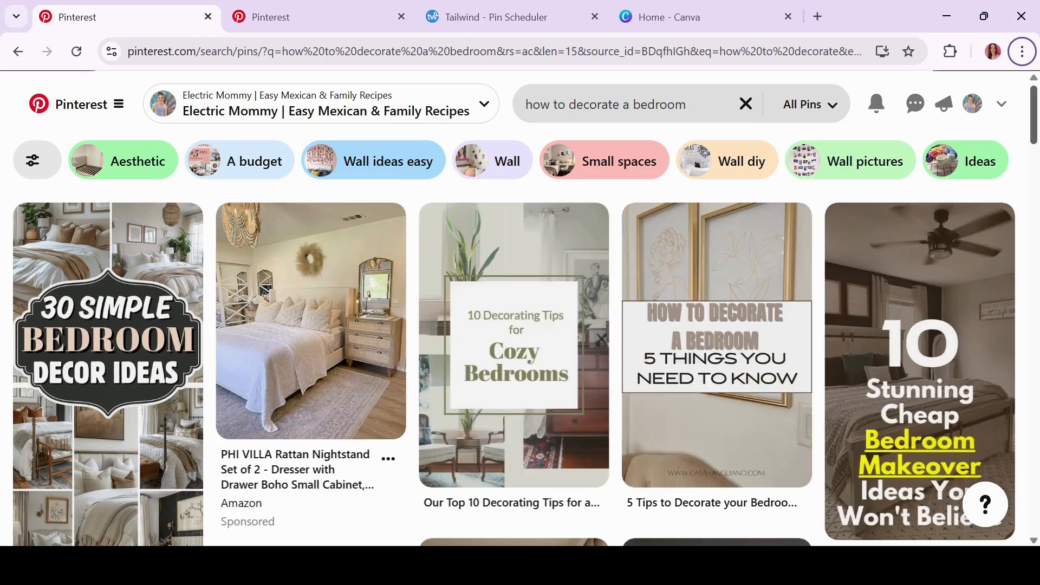
{"action": "scroll", "coordinate": [520, 368], "scroll_direction": "down", "scroll_amount": 6}
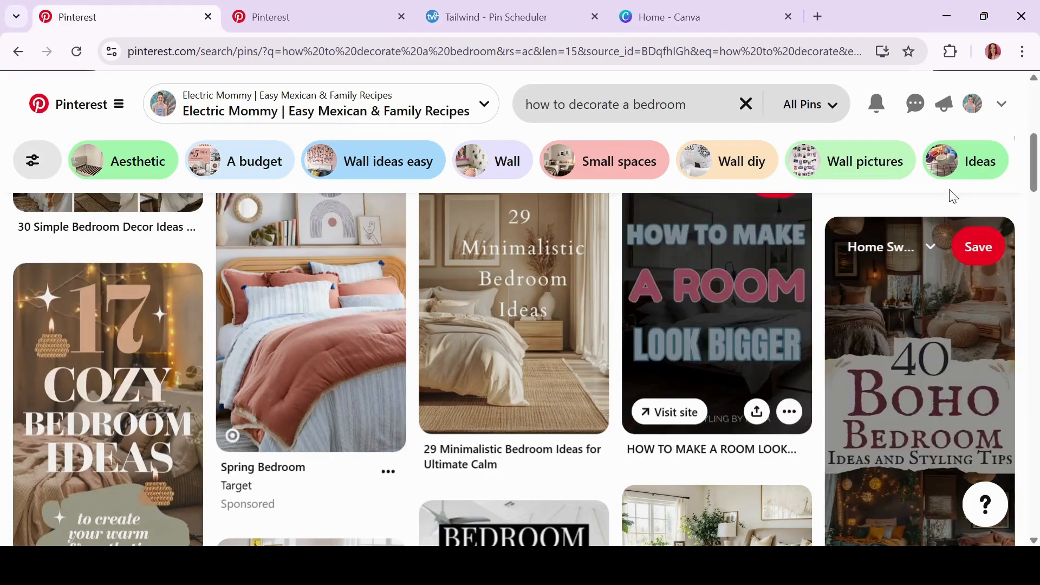
{"action": "scroll", "coordinate": [966, 187], "scroll_direction": "down", "scroll_amount": 2}
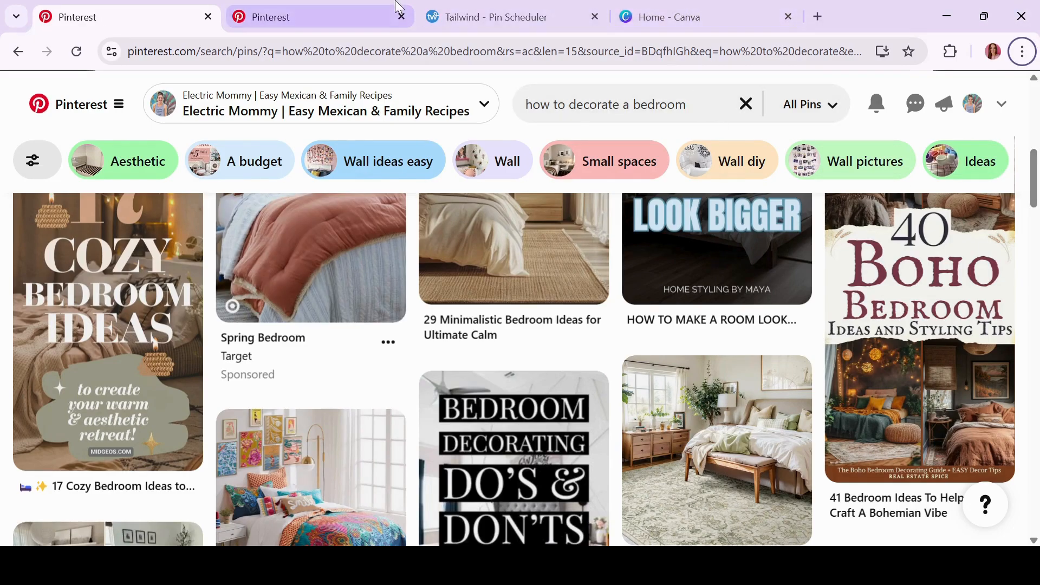
{"action": "left_click", "coordinate": [336, 17]}
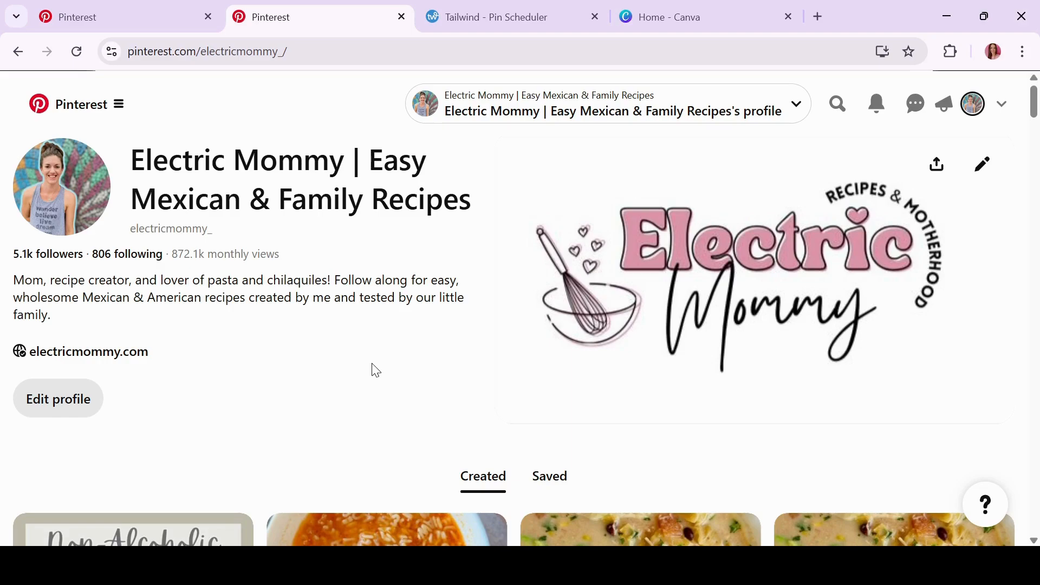
Switch to the family recipes profile page in the other Pinterest tab
{"action": "key", "text": "alt"}
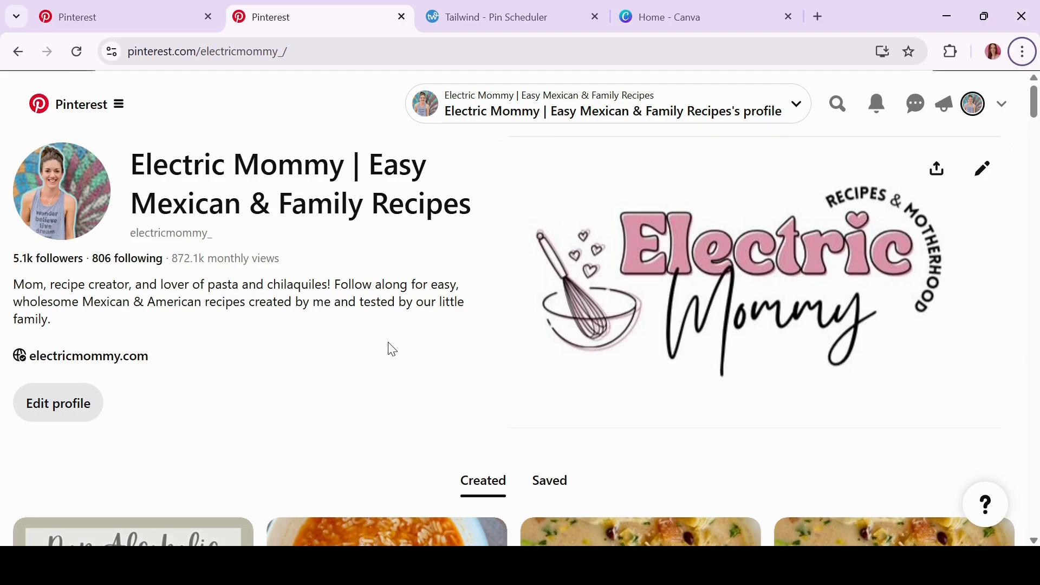
{"action": "scroll", "coordinate": [392, 350], "scroll_direction": "down", "scroll_amount": 5}
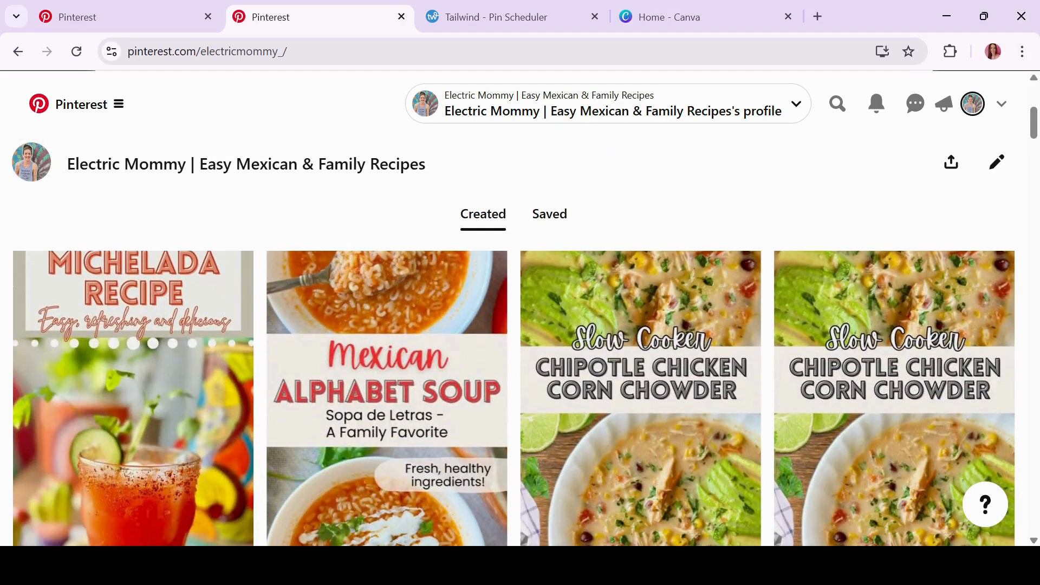
{"action": "scroll", "coordinate": [514, 398], "scroll_direction": "down", "scroll_amount": 1}
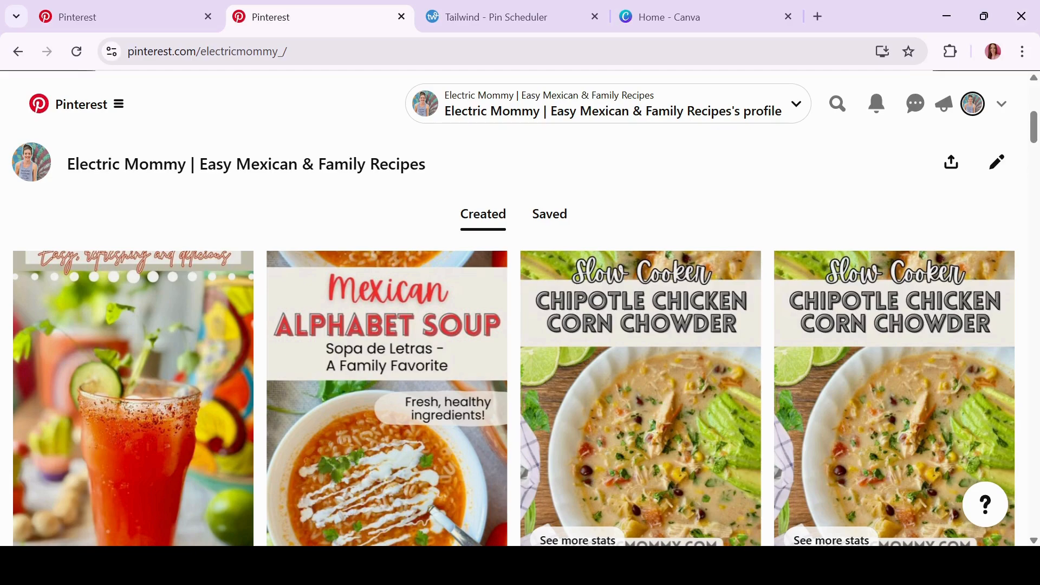
{"action": "scroll", "coordinate": [514, 398], "scroll_direction": "down", "scroll_amount": 2}
{"action": "scroll", "coordinate": [514, 398], "scroll_direction": "down", "scroll_amount": 2}
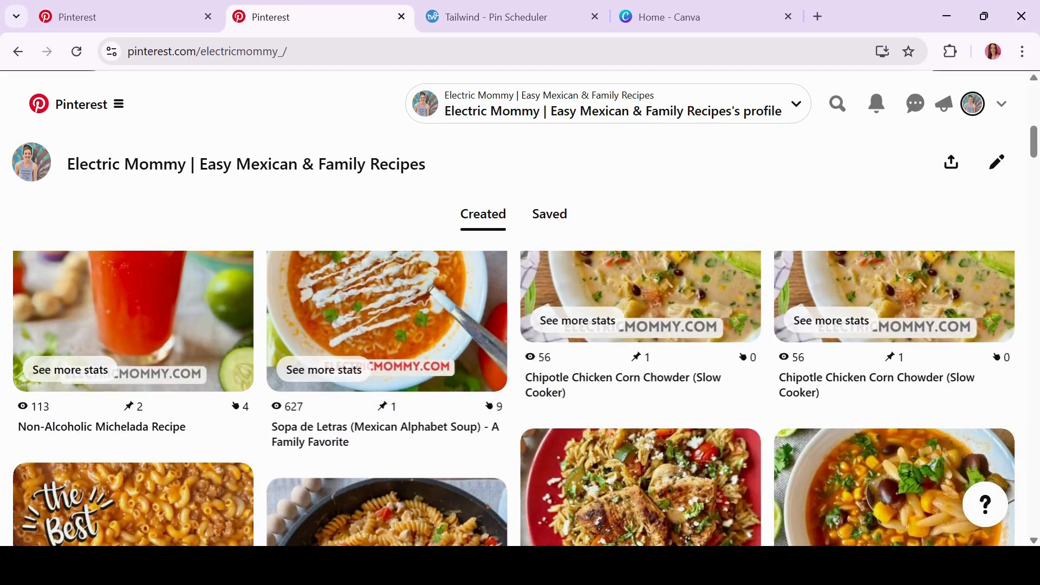
{"action": "scroll", "coordinate": [514, 398], "scroll_direction": "down", "scroll_amount": 2}
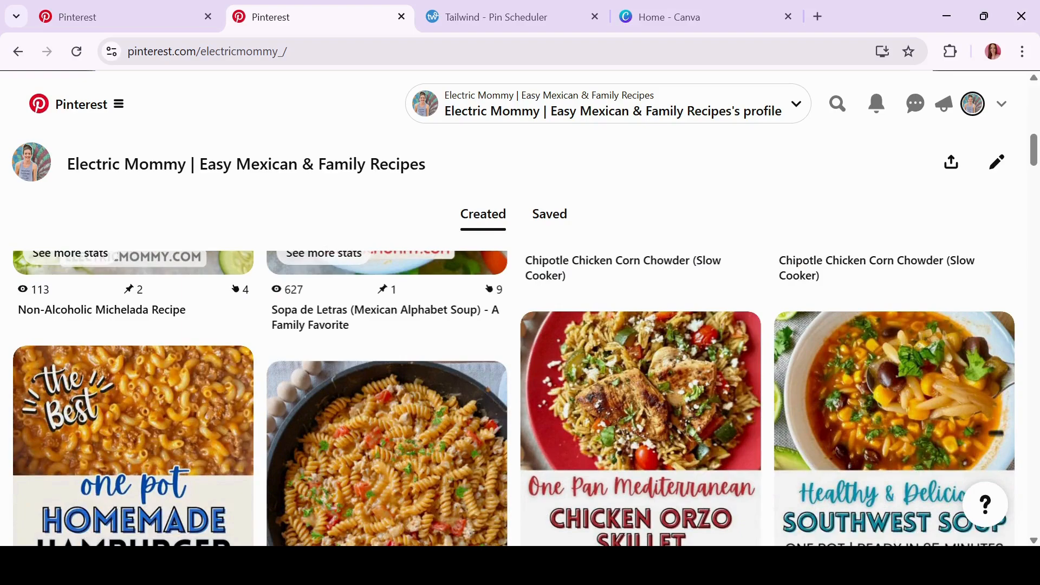
{"action": "scroll", "coordinate": [514, 398], "scroll_direction": "down", "scroll_amount": 2}
{"action": "scroll", "coordinate": [514, 398], "scroll_direction": "down", "scroll_amount": 2}
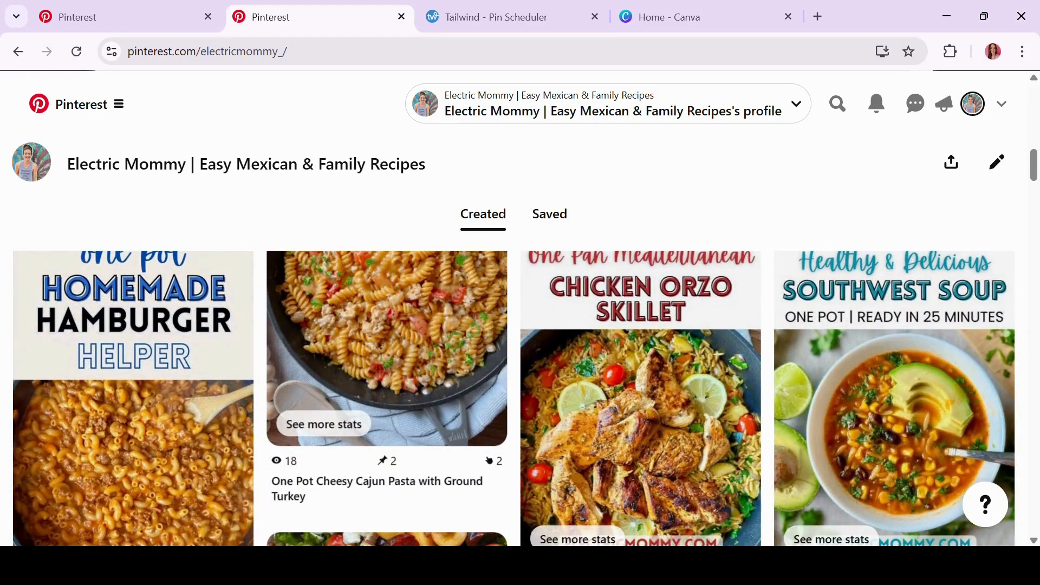
{"action": "scroll", "coordinate": [514, 398], "scroll_direction": "down", "scroll_amount": 2}
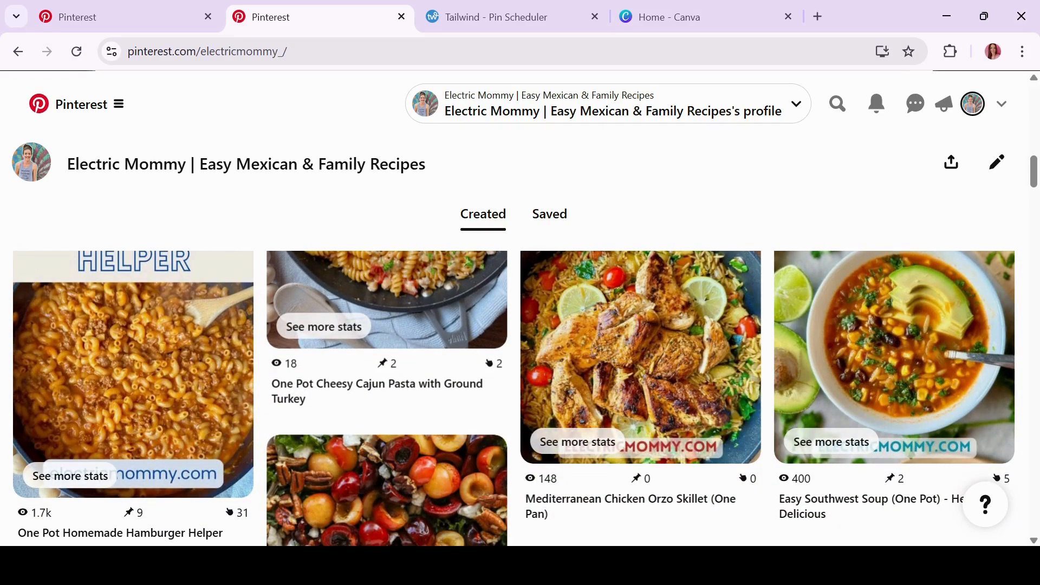
{"action": "scroll", "coordinate": [514, 398], "scroll_direction": "down", "scroll_amount": 2}
{"action": "scroll", "coordinate": [514, 398], "scroll_direction": "down", "scroll_amount": 2}
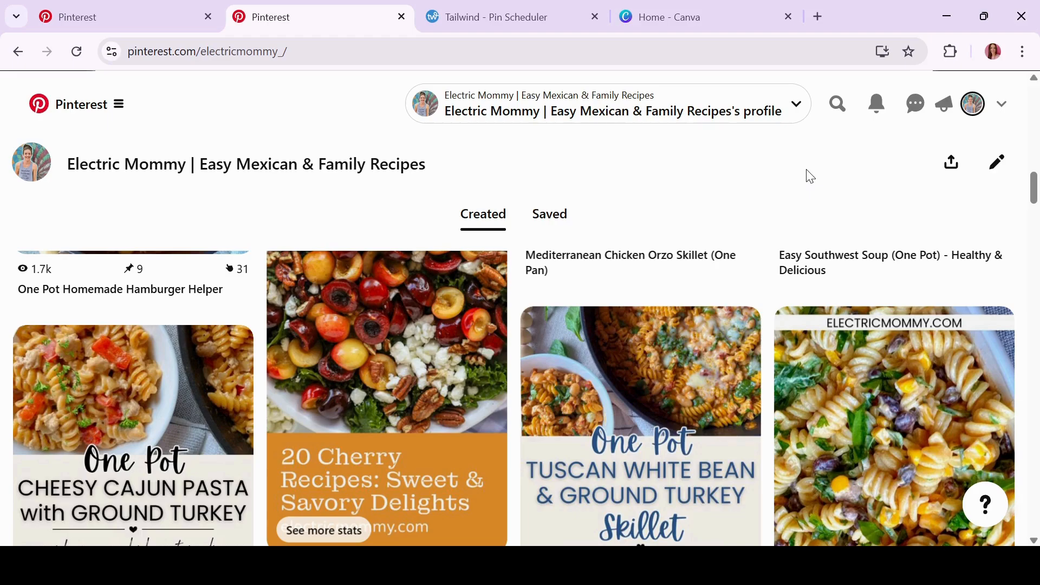
{"action": "scroll", "coordinate": [810, 176], "scroll_direction": "down", "scroll_amount": 1}
{"action": "scroll", "coordinate": [514, 398], "scroll_direction": "up", "scroll_amount": 3}
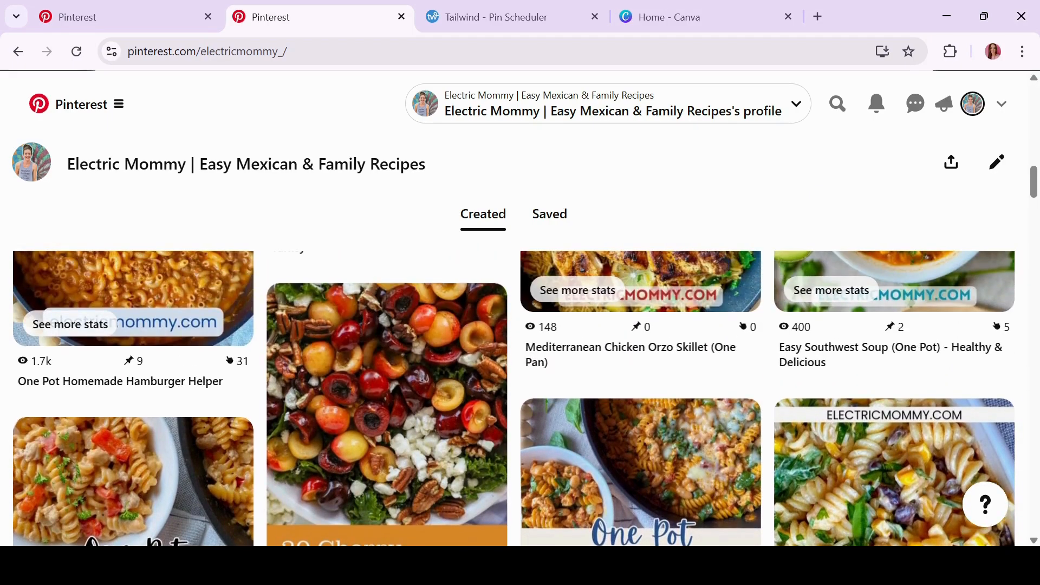
{"action": "scroll", "coordinate": [515, 398], "scroll_direction": "down", "scroll_amount": 1}
{"action": "scroll", "coordinate": [515, 398], "scroll_direction": "down", "scroll_amount": 3}
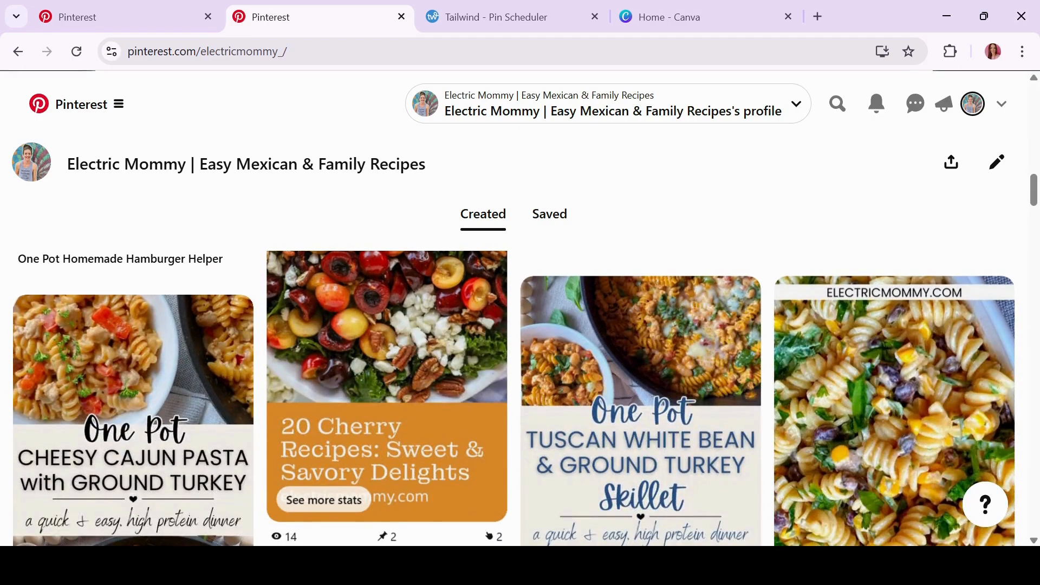
{"action": "scroll", "coordinate": [607, 371], "scroll_direction": "down", "scroll_amount": 2}
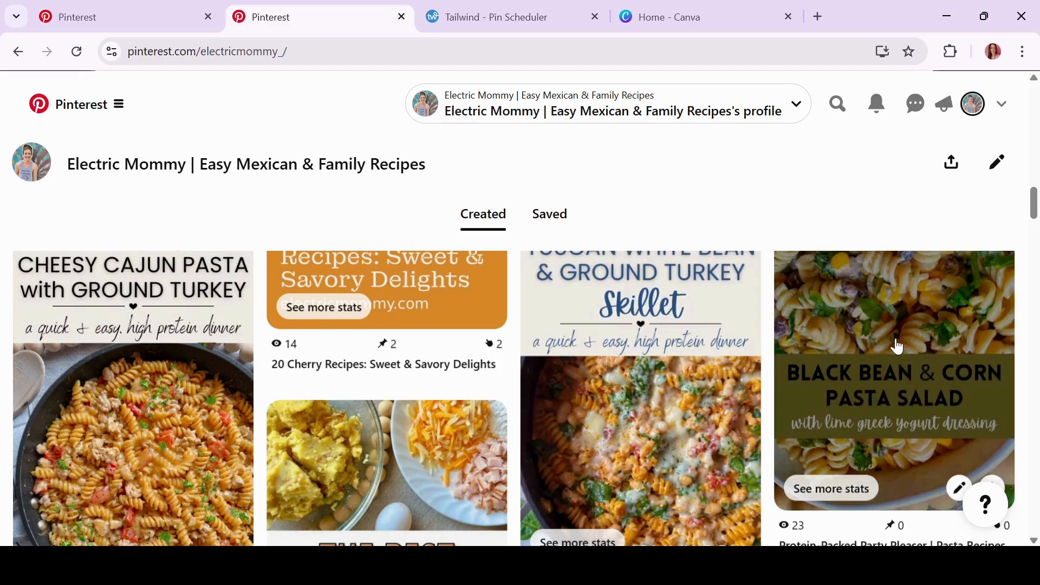
{"action": "scroll", "coordinate": [896, 345], "scroll_direction": "up", "scroll_amount": 1}
{"action": "scroll", "coordinate": [895, 287], "scroll_direction": "up", "scroll_amount": 1}
{"action": "scroll", "coordinate": [894, 282], "scroll_direction": "down", "scroll_amount": 2}
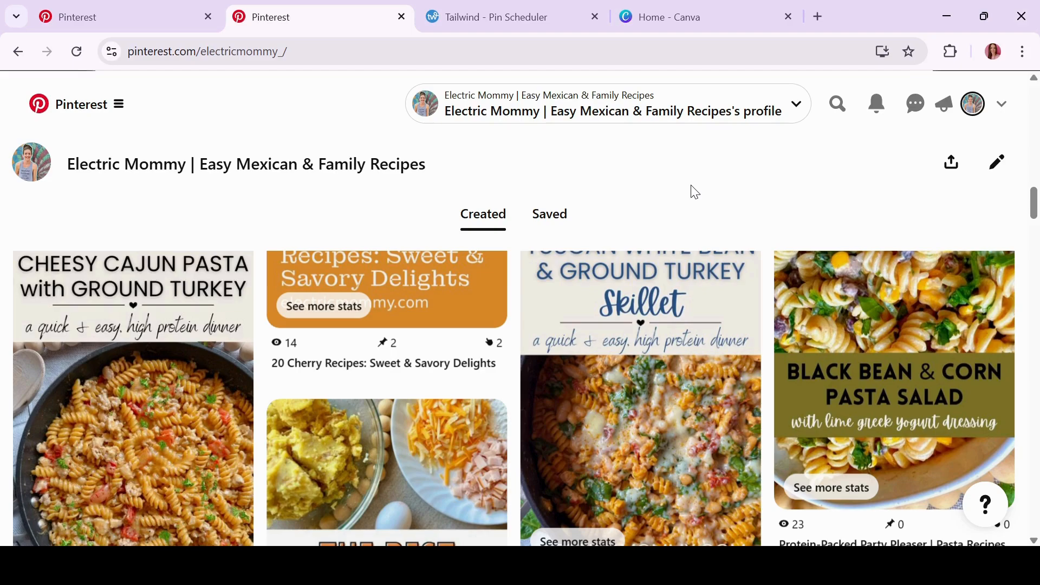
{"action": "left_click_drag", "start_coordinate": [1034, 203], "coordinate": [1034, 202]}
{"action": "key", "text": "alt"}
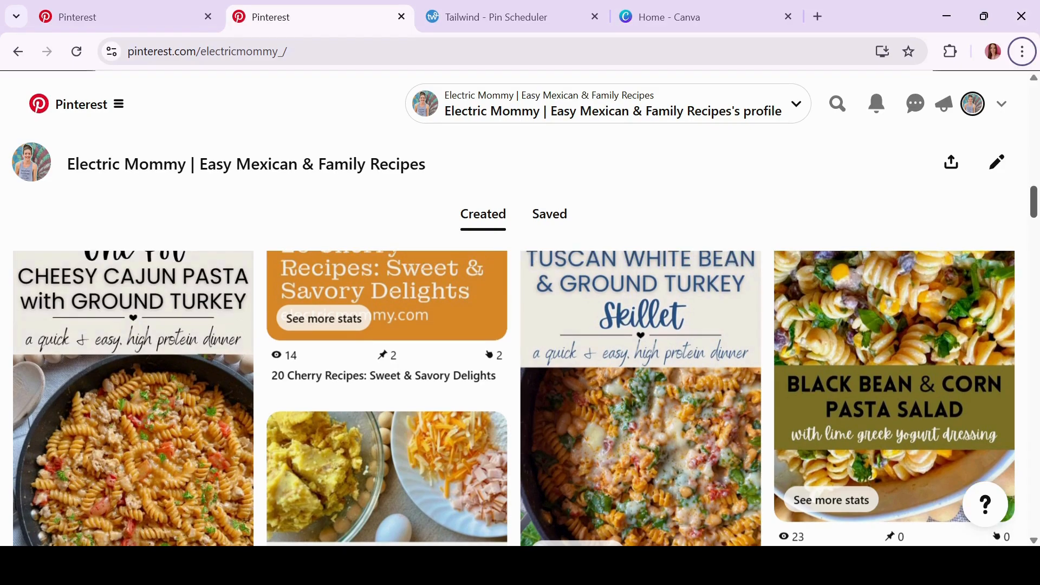
{"action": "mouse_move", "coordinate": [1033, 202]}
{"action": "left_mouse_down"}
{"action": "mouse_move", "coordinate": [1033, 189]}
{"action": "mouse_move", "coordinate": [1033, 199]}
{"action": "left_mouse_up"}
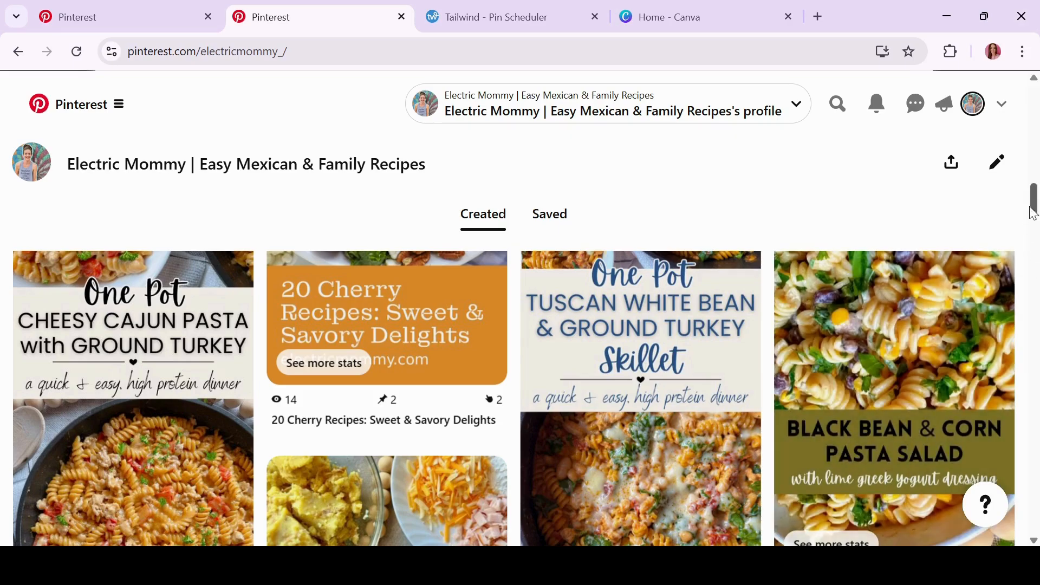
{"action": "left_click_drag", "start_coordinate": [1035, 205], "coordinate": [1034, 228]}
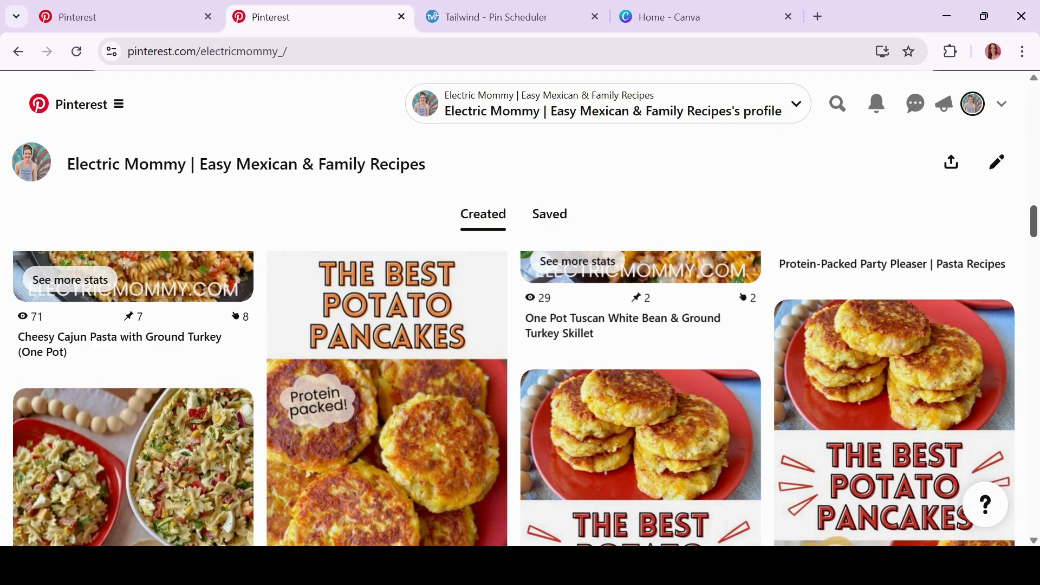
{"action": "scroll", "coordinate": [514, 397], "scroll_direction": "down", "scroll_amount": 3}
{"action": "key", "text": "alt"}
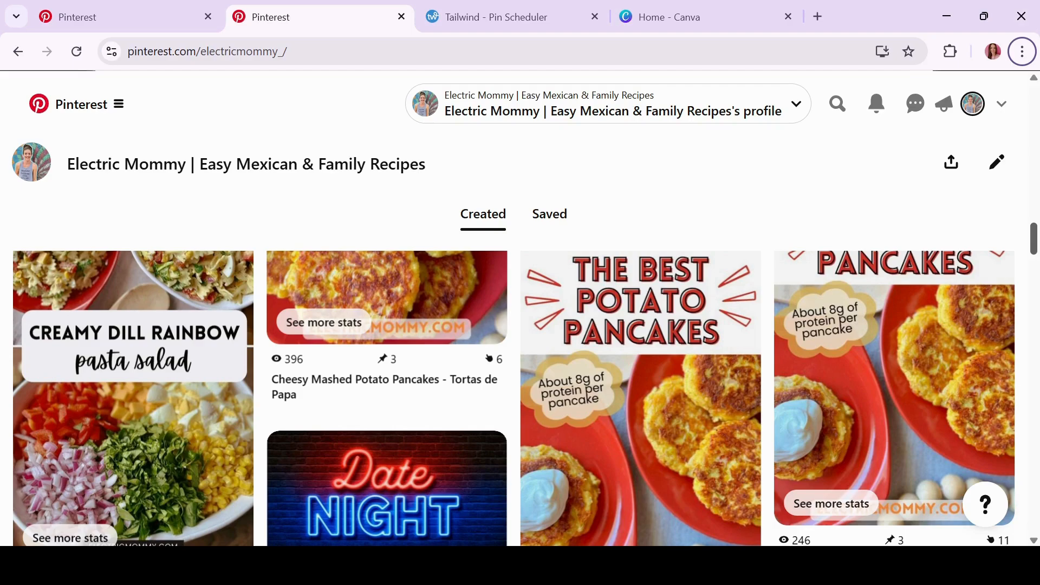
{"action": "left_click", "coordinate": [879, 105]}
{"action": "left_click", "coordinate": [792, 182]}
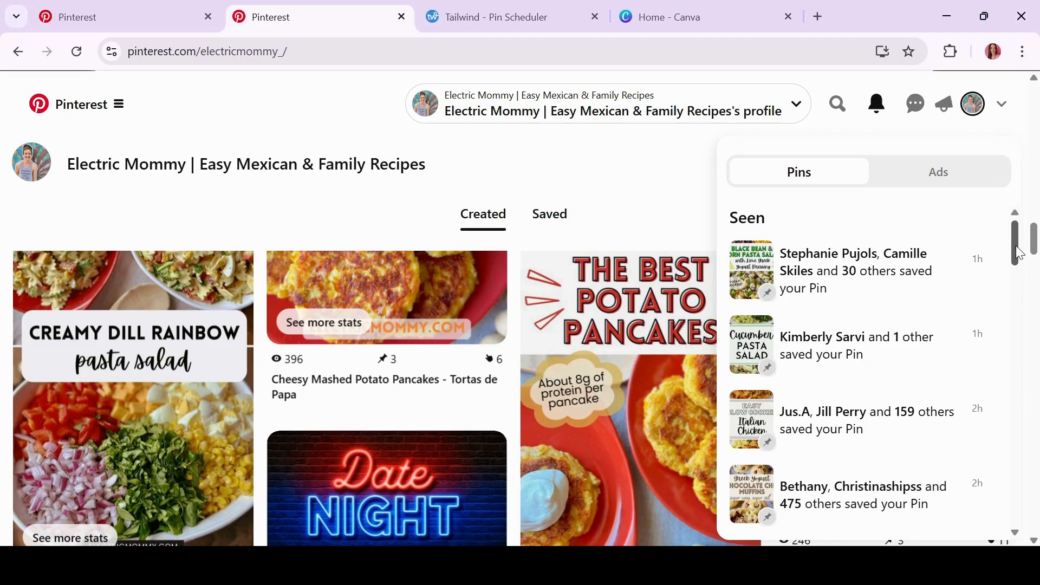
{"action": "left_click_drag", "start_coordinate": [1015, 241], "coordinate": [1020, 309]}
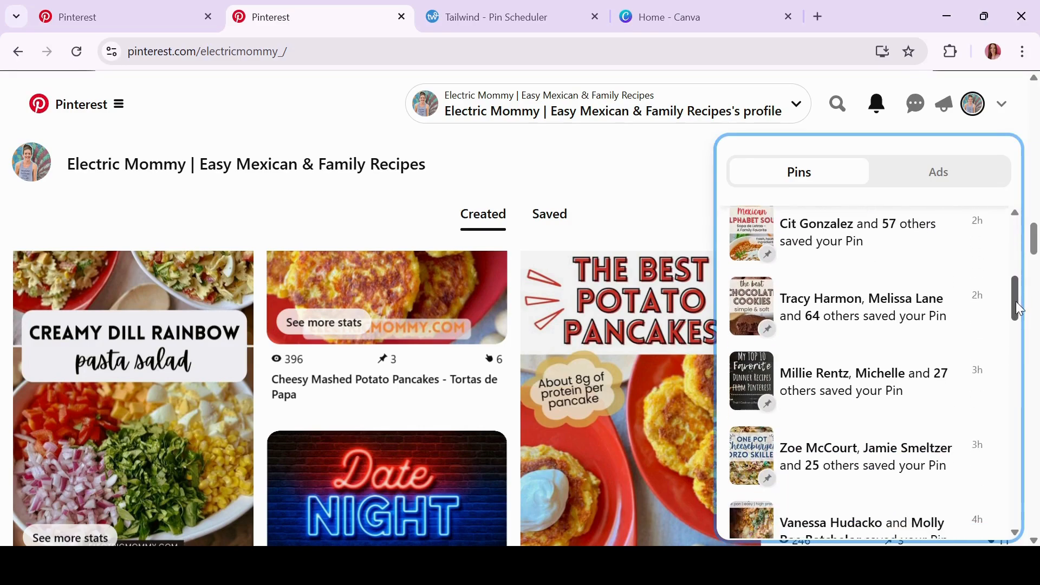
{"action": "left_click", "coordinate": [671, 151]}
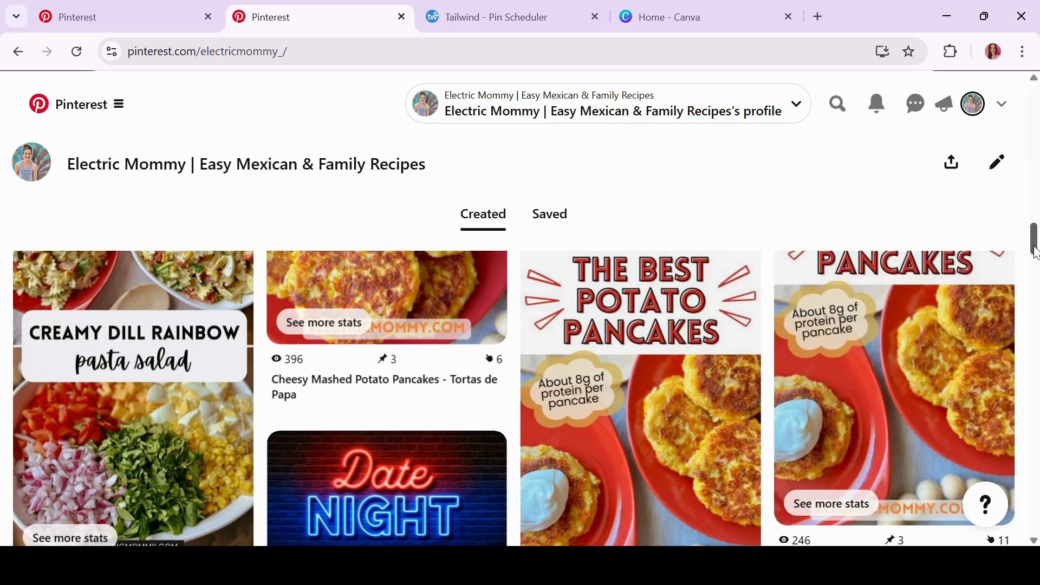
{"action": "left_click_drag", "start_coordinate": [1034, 241], "coordinate": [1034, 359]}
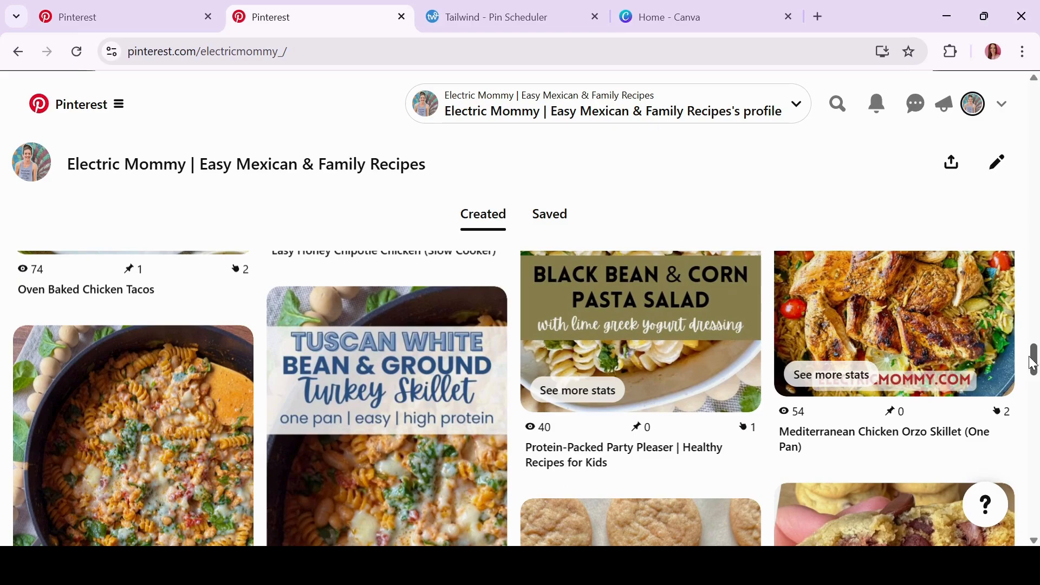
{"action": "left_click_drag", "start_coordinate": [1034, 359], "coordinate": [1034, 362]}
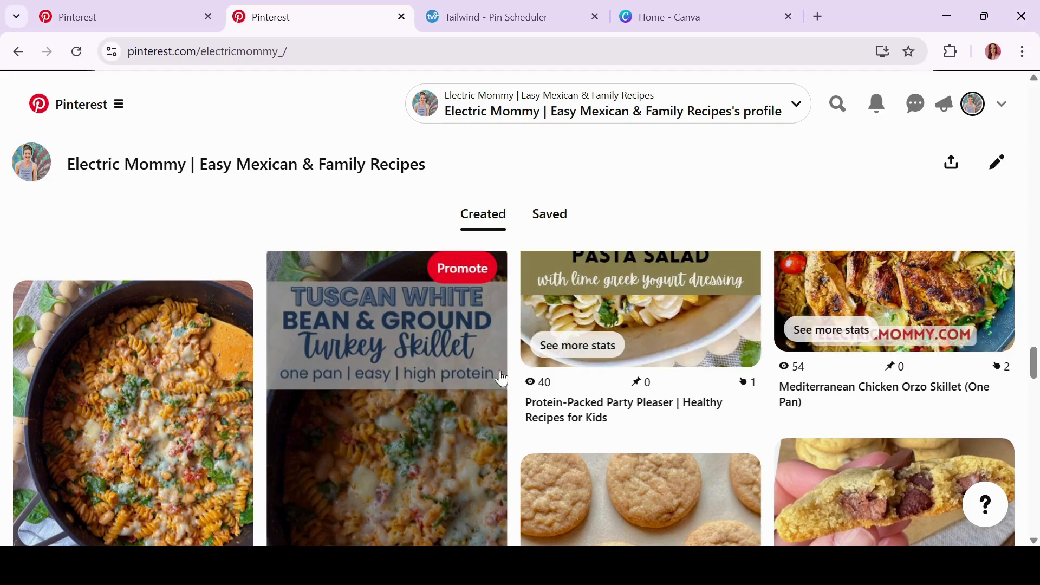
{"action": "left_click_drag", "start_coordinate": [1034, 371], "coordinate": [1034, 390]}
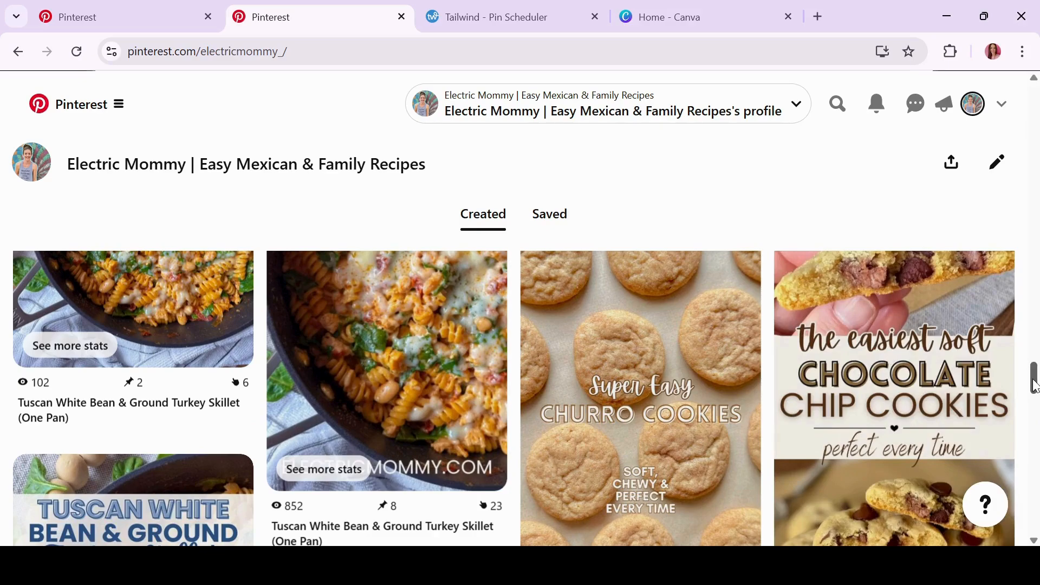
{"action": "left_click_drag", "start_coordinate": [1034, 385], "coordinate": [1033, 433]}
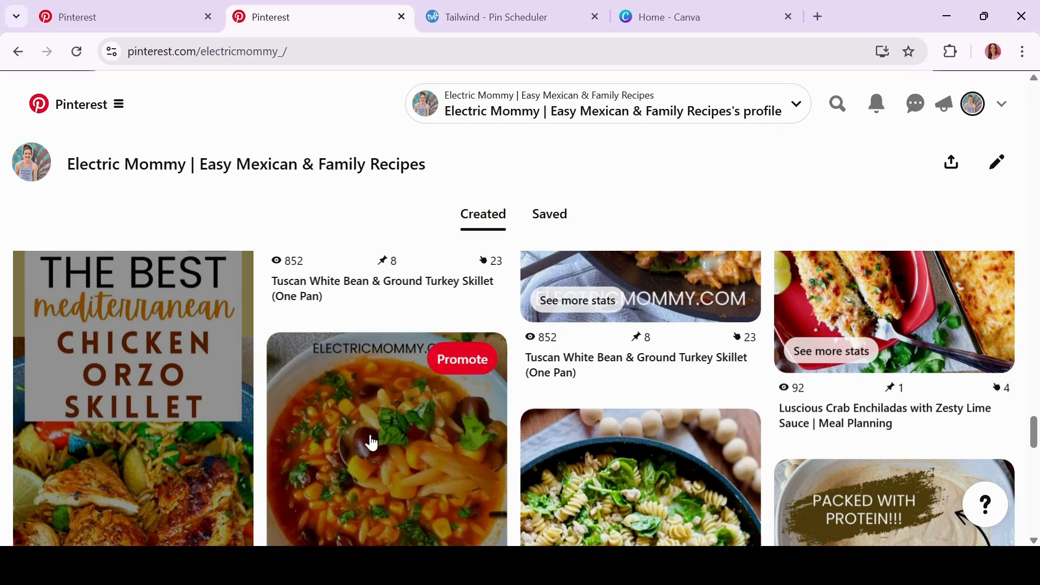
{"action": "scroll", "coordinate": [442, 476], "scroll_direction": "down", "scroll_amount": 3}
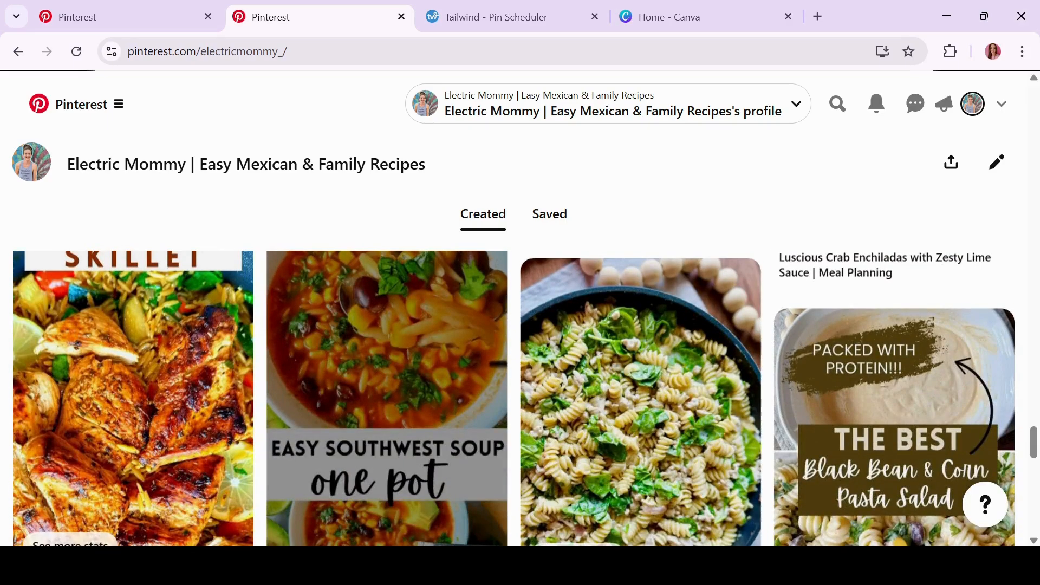
{"action": "scroll", "coordinate": [325, 379], "scroll_direction": "up", "scroll_amount": 1}
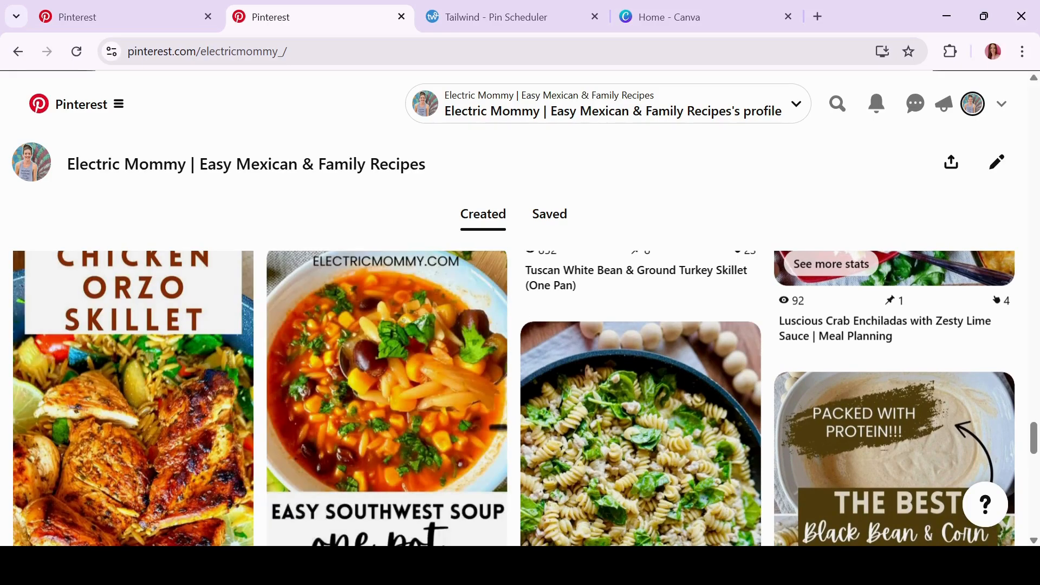
{"action": "scroll", "coordinate": [625, 309], "scroll_direction": "down", "scroll_amount": 4}
{"action": "scroll", "coordinate": [625, 309], "scroll_direction": "up", "scroll_amount": 4}
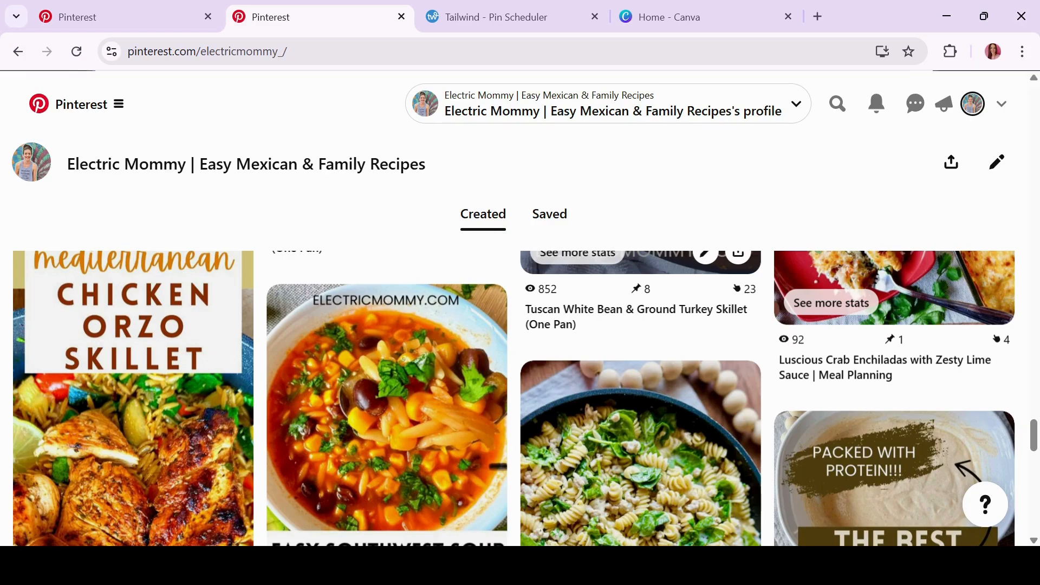
{"action": "scroll", "coordinate": [639, 401], "scroll_direction": "down", "scroll_amount": 3}
{"action": "scroll", "coordinate": [639, 401], "scroll_direction": "up", "scroll_amount": 2}
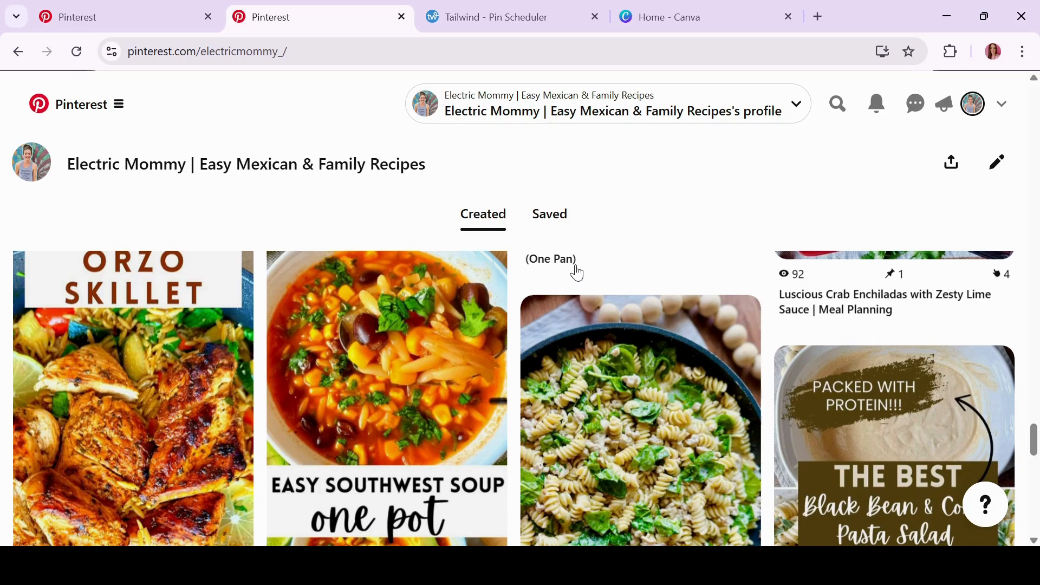
{"action": "scroll", "coordinate": [577, 274], "scroll_direction": "down", "scroll_amount": 5}
{"action": "scroll", "coordinate": [524, 291], "scroll_direction": "down", "scroll_amount": 1}
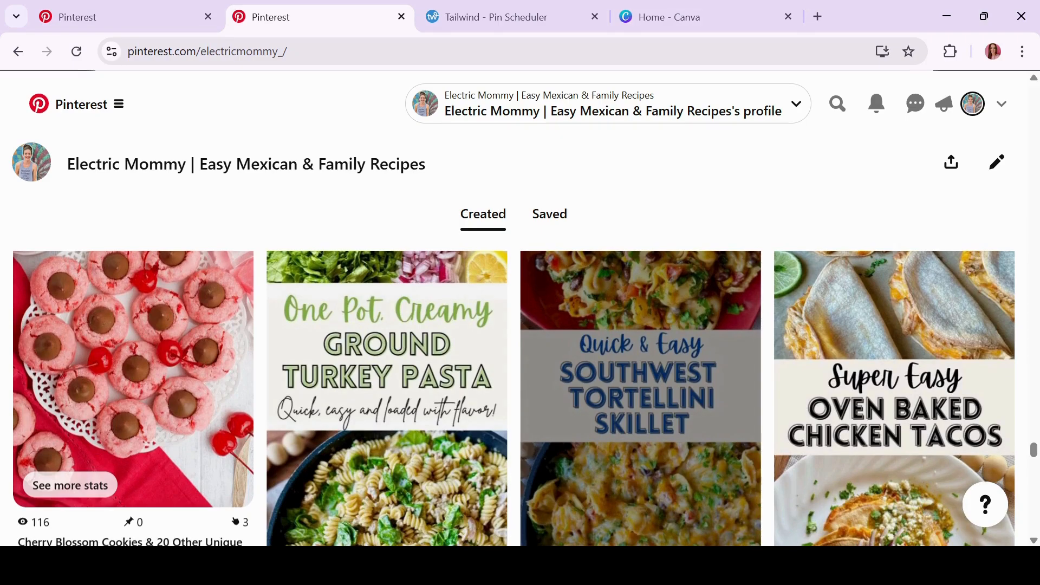
{"action": "scroll", "coordinate": [639, 379], "scroll_direction": "down", "scroll_amount": 3}
{"action": "scroll", "coordinate": [524, 398], "scroll_direction": "down", "scroll_amount": 3}
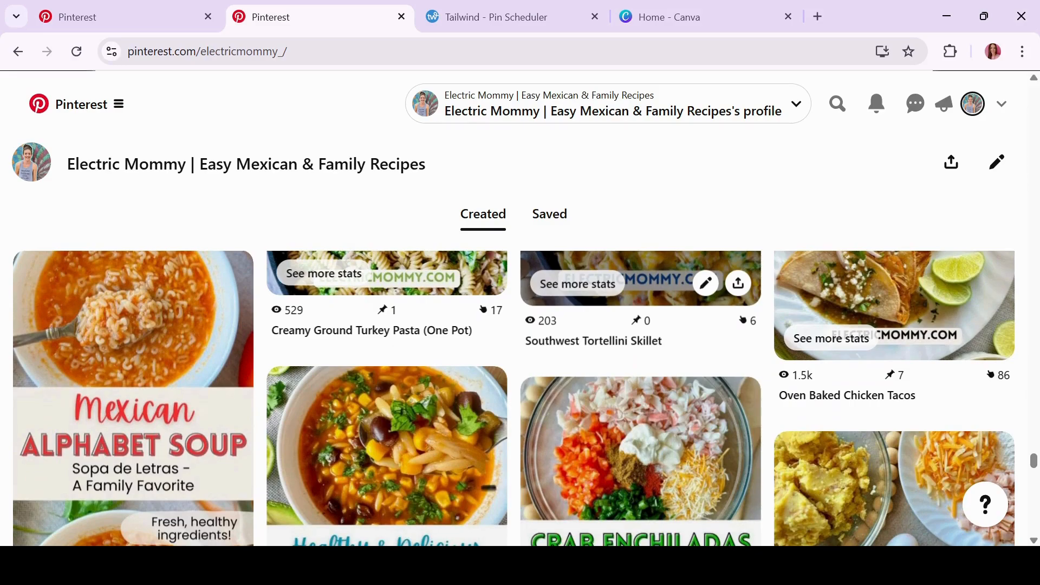
{"action": "scroll", "coordinate": [639, 324], "scroll_direction": "down", "scroll_amount": 2}
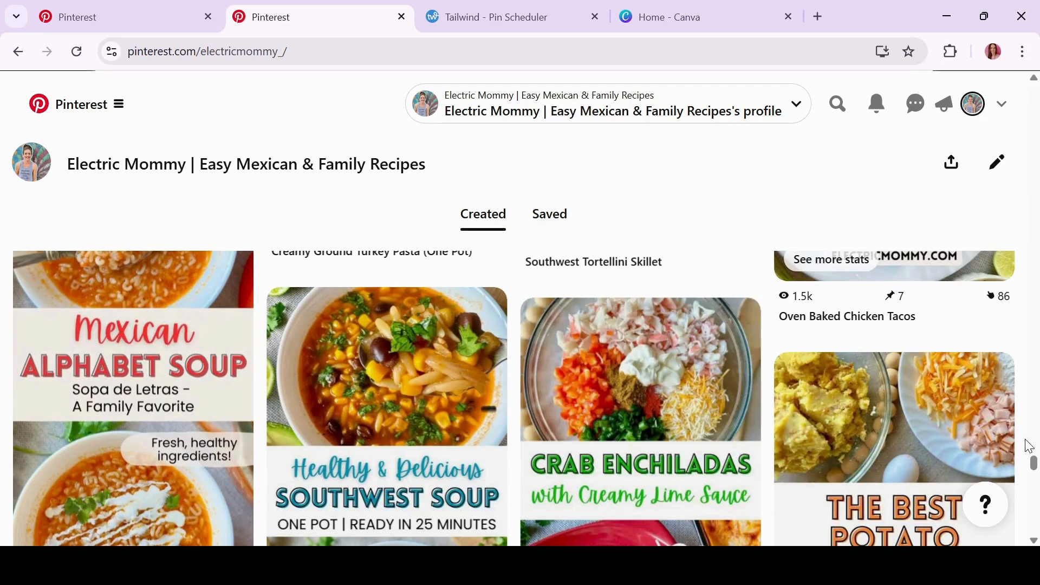
{"action": "left_click_drag", "start_coordinate": [1032, 465], "coordinate": [1033, 470]}
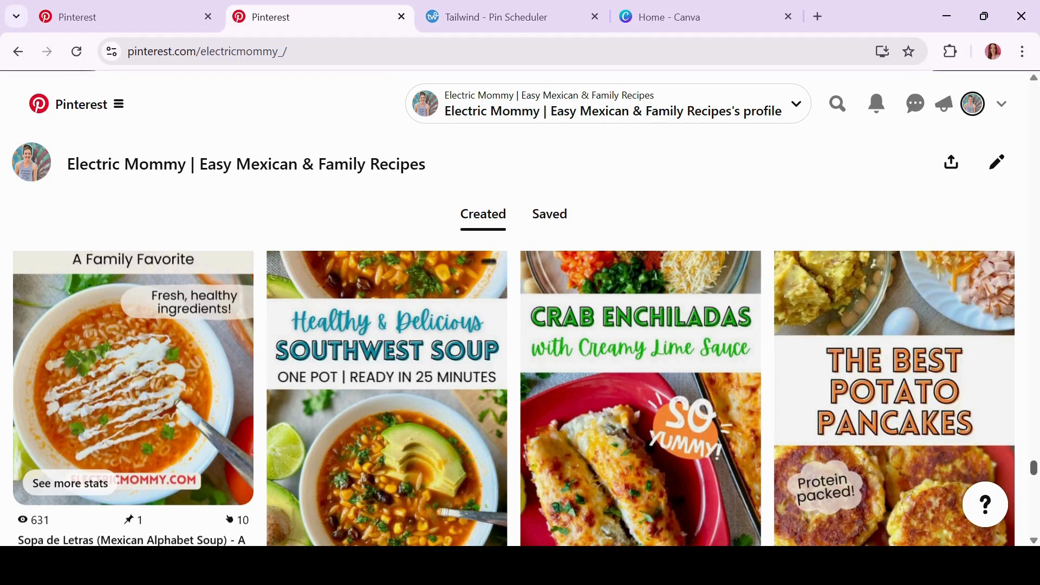
{"action": "left_click_drag", "start_coordinate": [1033, 469], "coordinate": [1035, 503]}
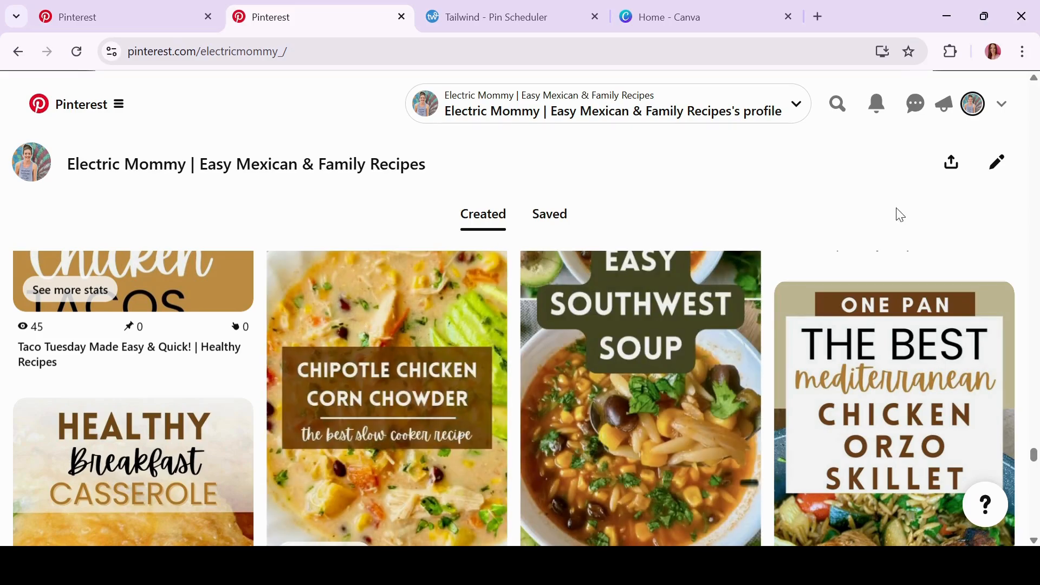
{"action": "scroll", "coordinate": [900, 215], "scroll_direction": "down", "scroll_amount": 1}
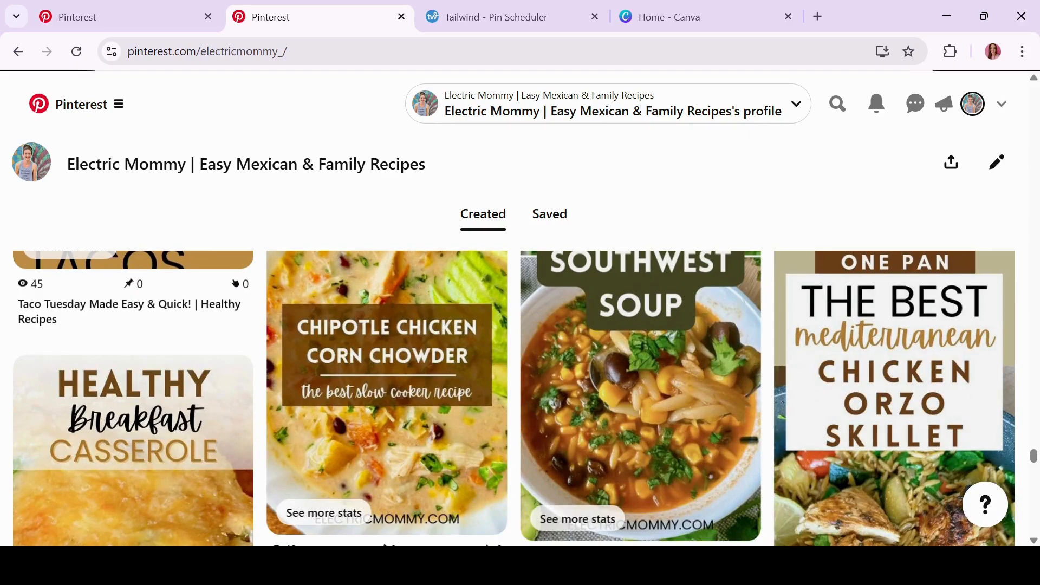
{"action": "scroll", "coordinate": [514, 398], "scroll_direction": "up", "scroll_amount": 2}
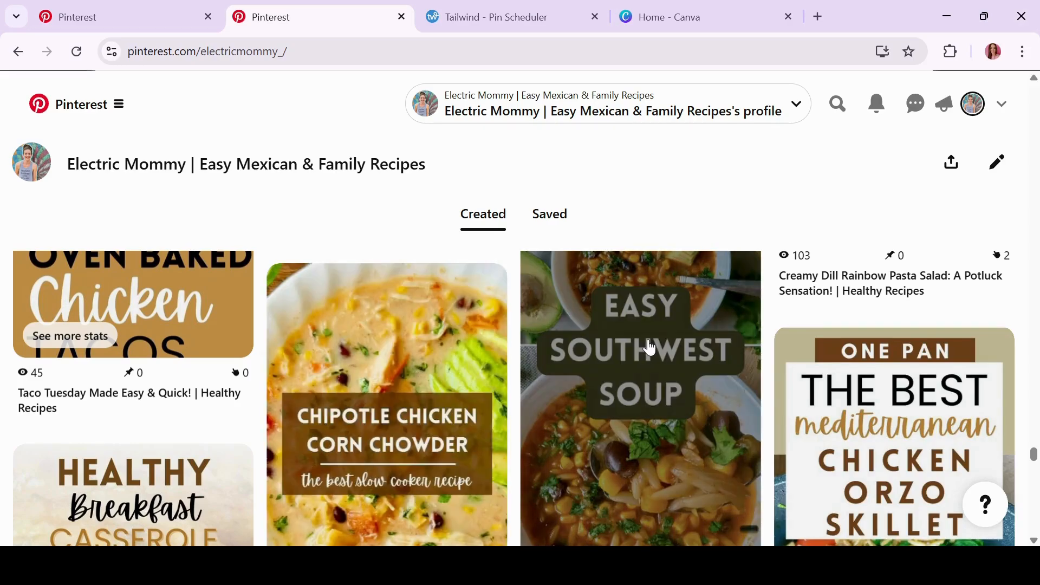
{"action": "scroll", "coordinate": [776, 172], "scroll_direction": "down", "scroll_amount": 3}
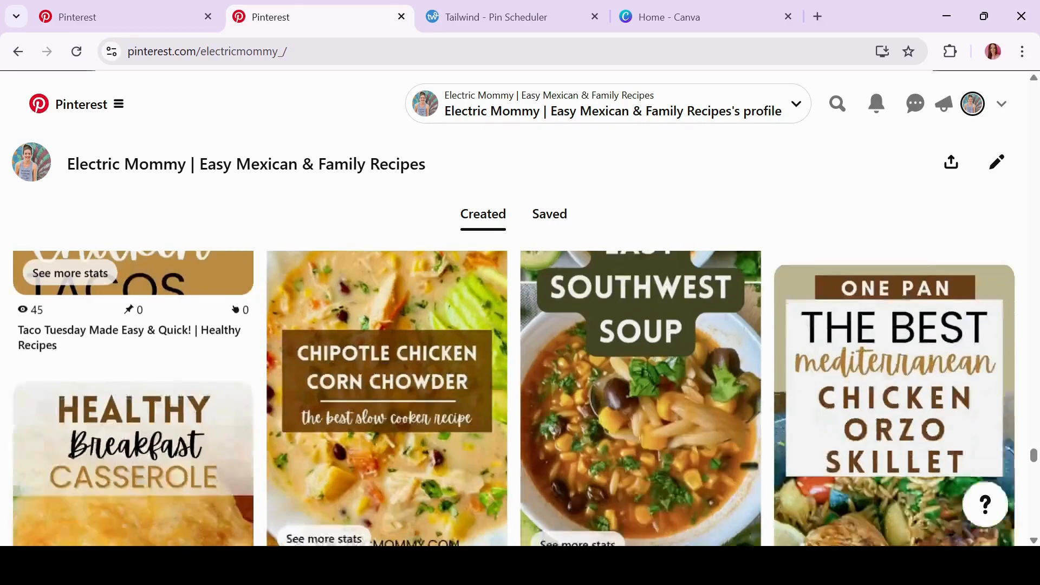
{"action": "scroll", "coordinate": [513, 398], "scroll_direction": "down", "scroll_amount": 3}
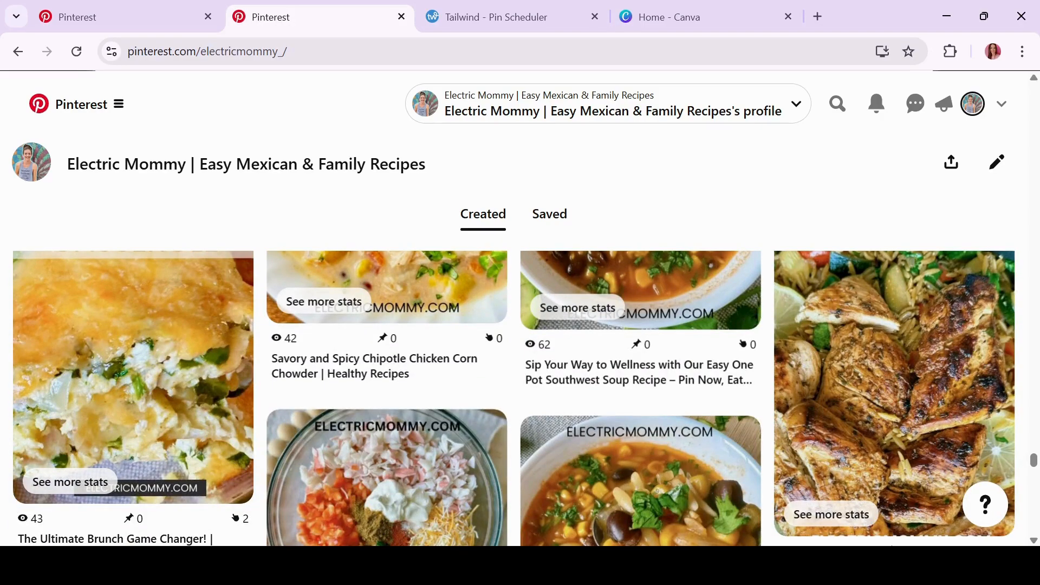
{"action": "scroll", "coordinate": [513, 398], "scroll_direction": "down", "scroll_amount": 3}
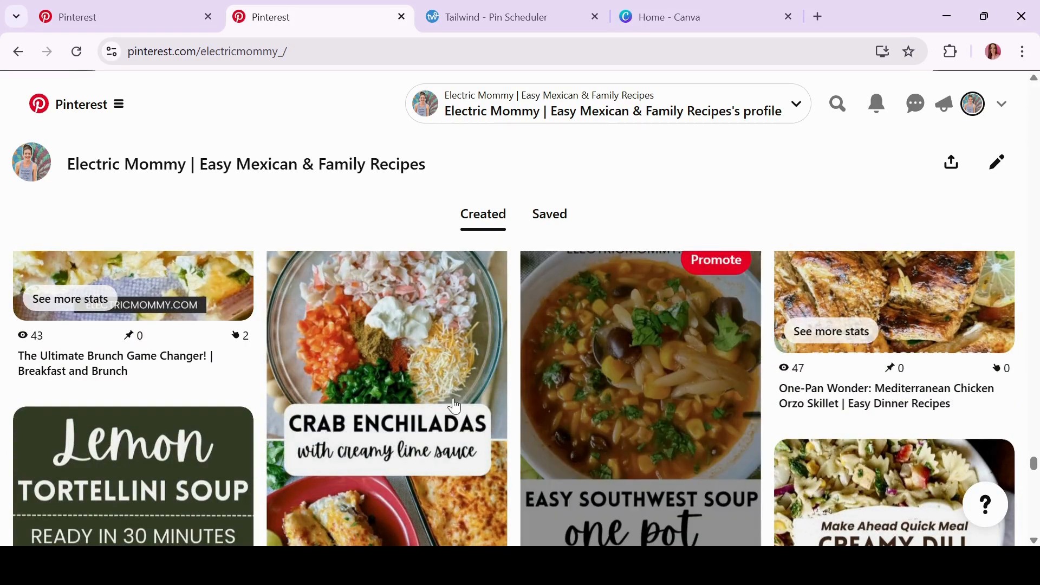
{"action": "scroll", "coordinate": [379, 407], "scroll_direction": "down", "scroll_amount": 3}
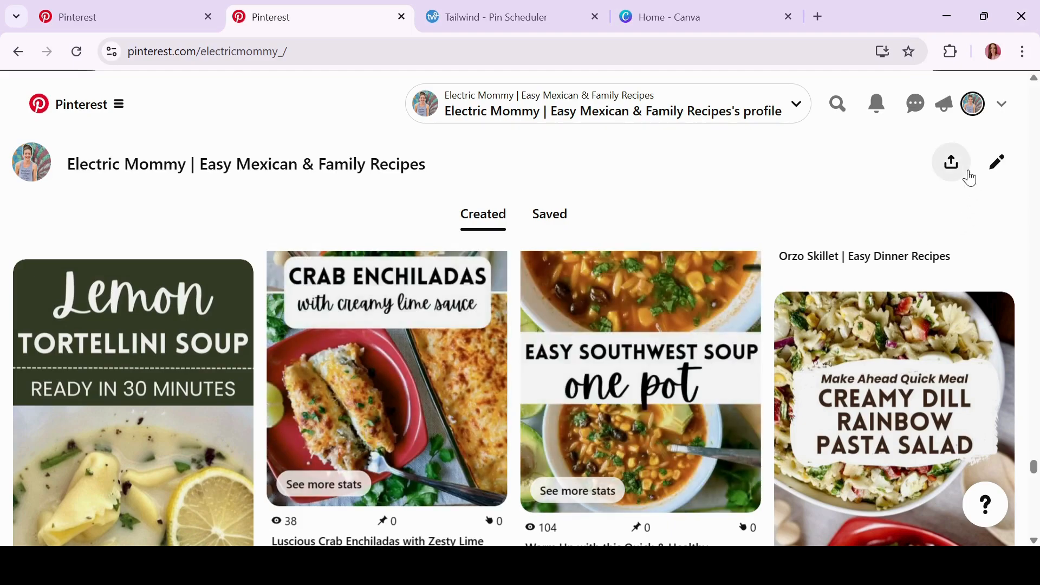
{"action": "scroll", "coordinate": [970, 177], "scroll_direction": "down", "scroll_amount": 3}
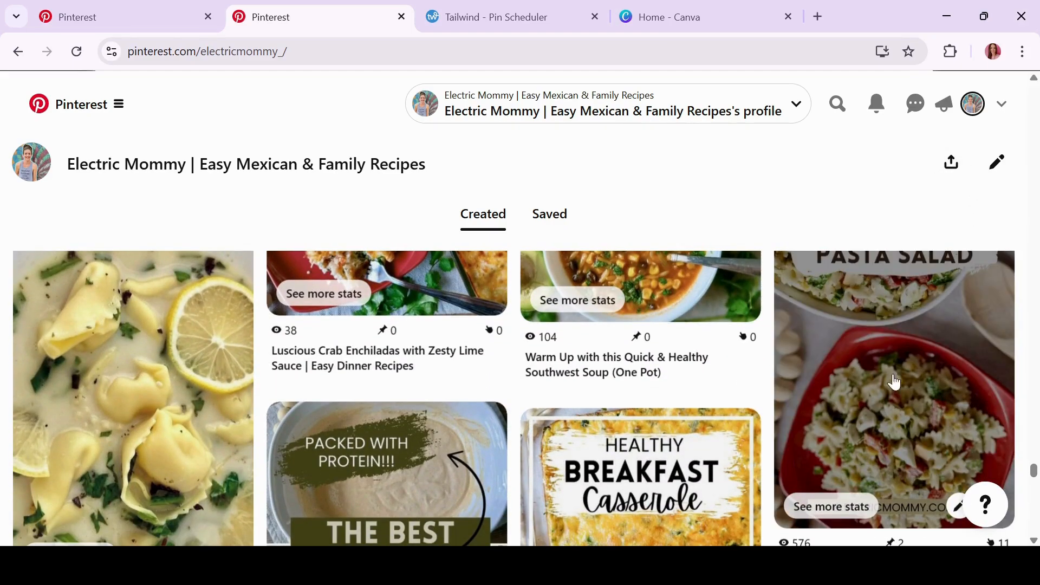
{"action": "scroll", "coordinate": [882, 408], "scroll_direction": "up", "scroll_amount": 1}
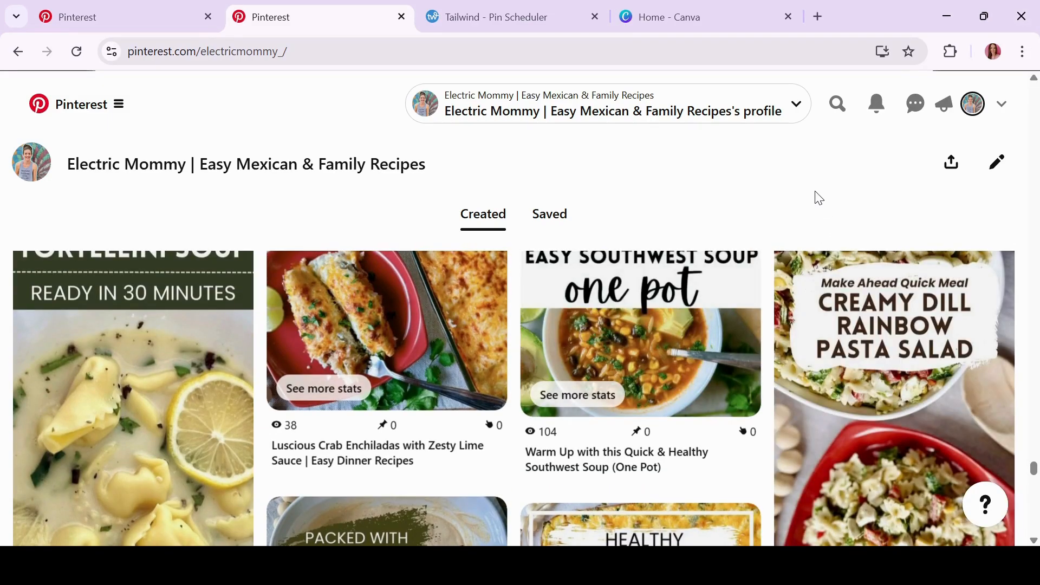
{"action": "scroll", "coordinate": [819, 198], "scroll_direction": "down", "scroll_amount": 6}
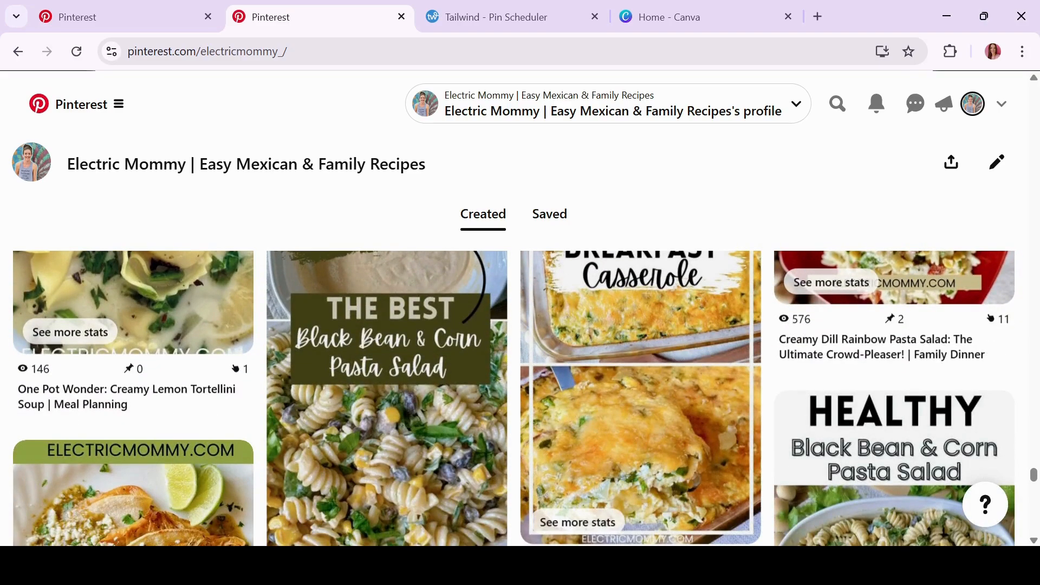
{"action": "scroll", "coordinate": [515, 398], "scroll_direction": "down", "scroll_amount": 1}
{"action": "scroll", "coordinate": [514, 398], "scroll_direction": "down", "scroll_amount": 2}
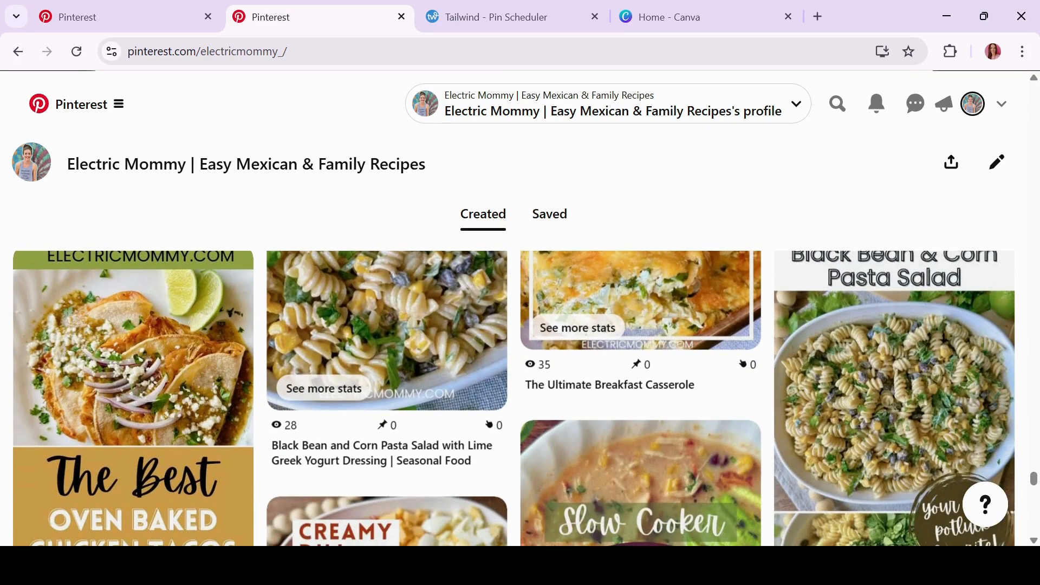
{"action": "scroll", "coordinate": [514, 398], "scroll_direction": "down", "scroll_amount": 1}
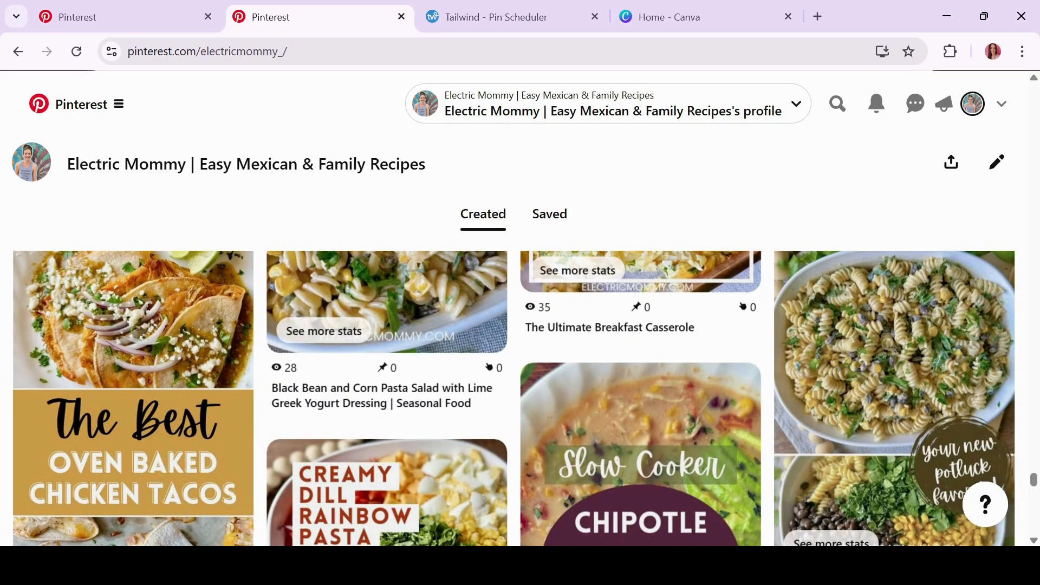
{"action": "scroll", "coordinate": [513, 398], "scroll_direction": "down", "scroll_amount": 1}
{"action": "scroll", "coordinate": [520, 398], "scroll_direction": "down", "scroll_amount": 2}
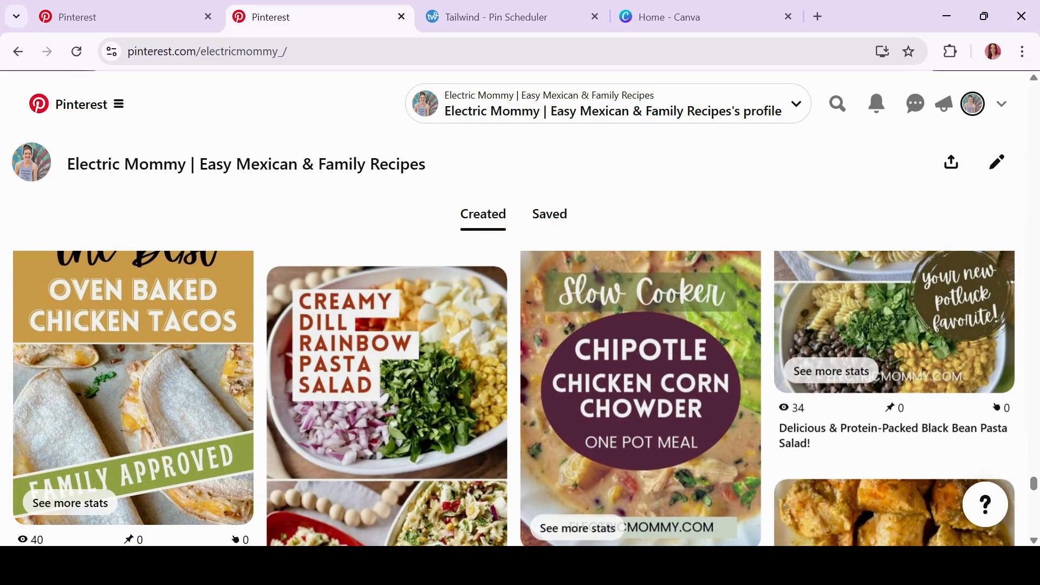
{"action": "scroll", "coordinate": [520, 398], "scroll_direction": "down", "scroll_amount": 4}
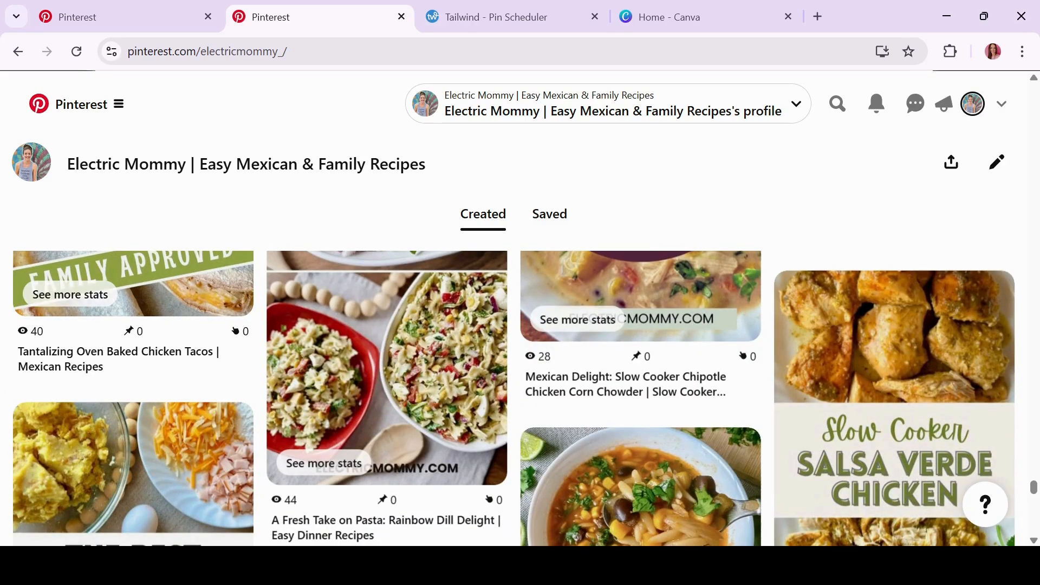
{"action": "scroll", "coordinate": [520, 398], "scroll_direction": "down", "scroll_amount": 5}
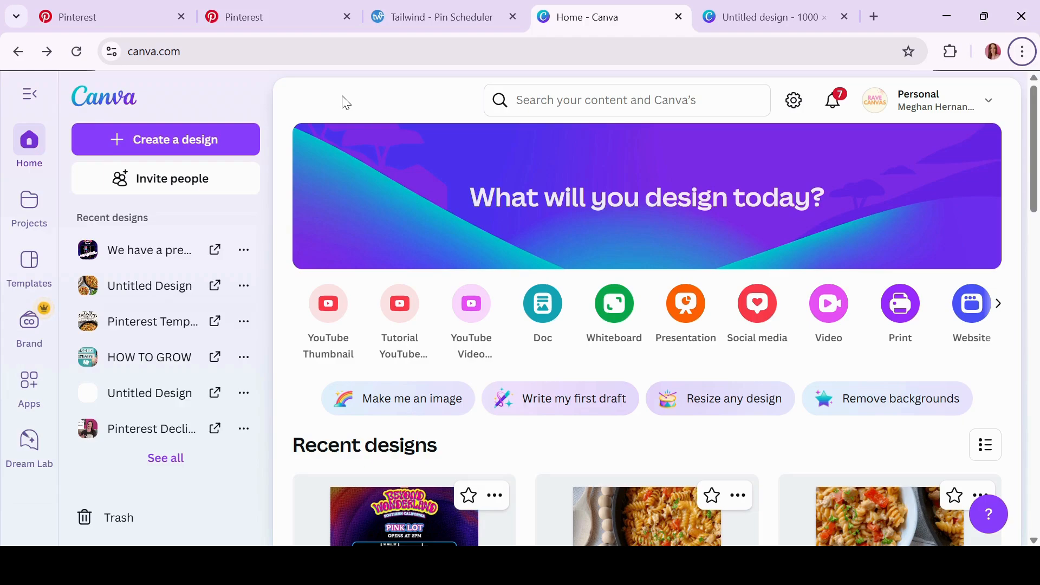
Create a new custom-size Canva design of 1000 × 2000 px
{"action": "left_click", "coordinate": [186, 140]}
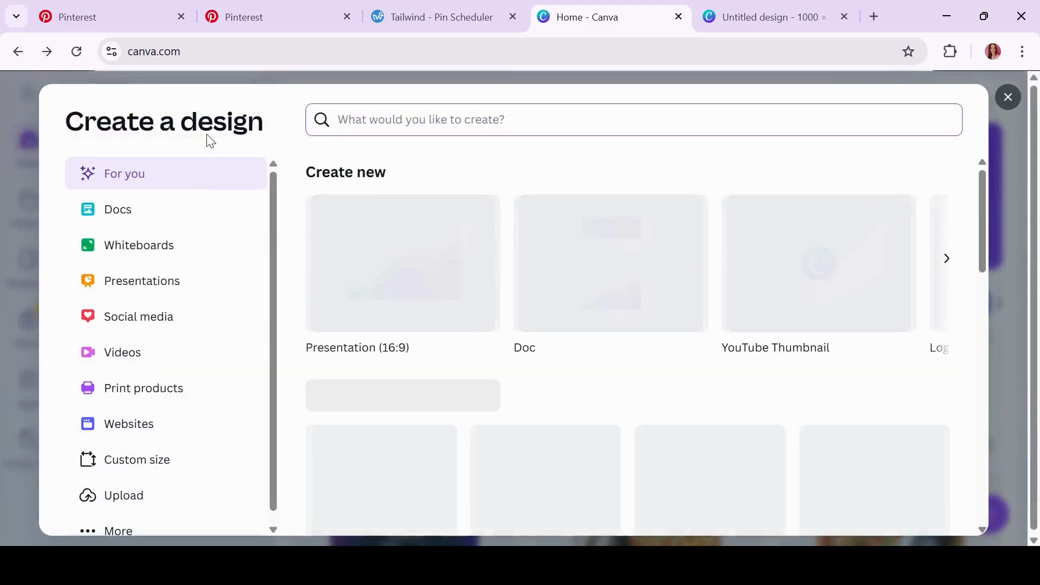
{"action": "left_click", "coordinate": [139, 474]}
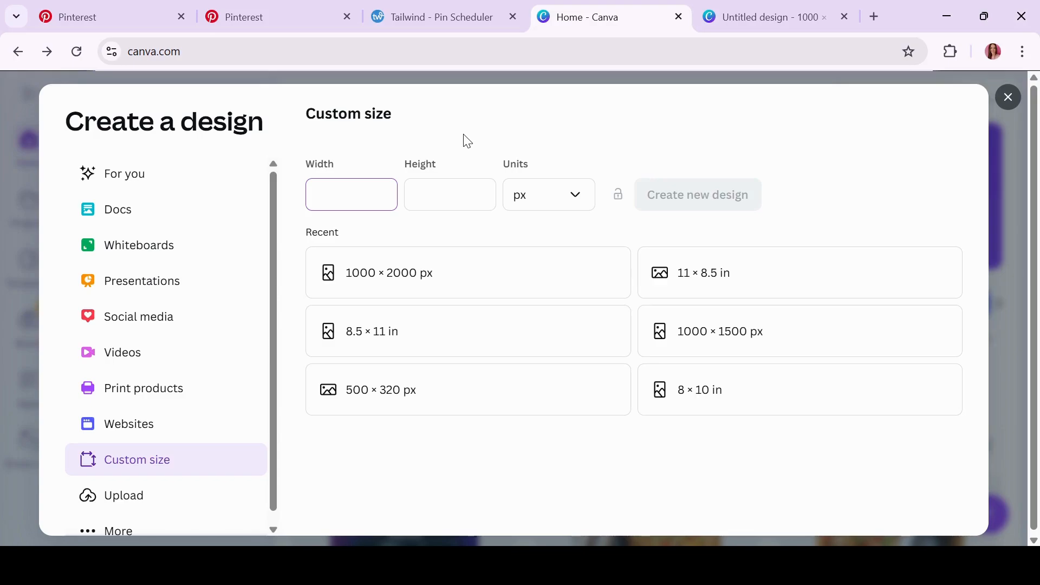
{"action": "type", "text": "1000"}
{"action": "key", "text": "Tab"}
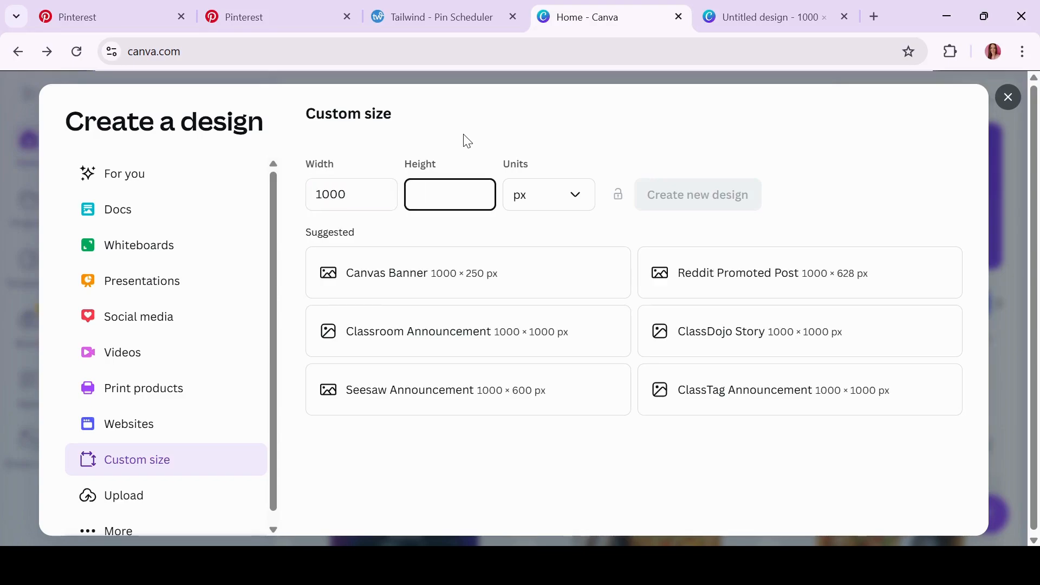
{"action": "type", "text": "2000"}
{"action": "key", "text": "Tab"}
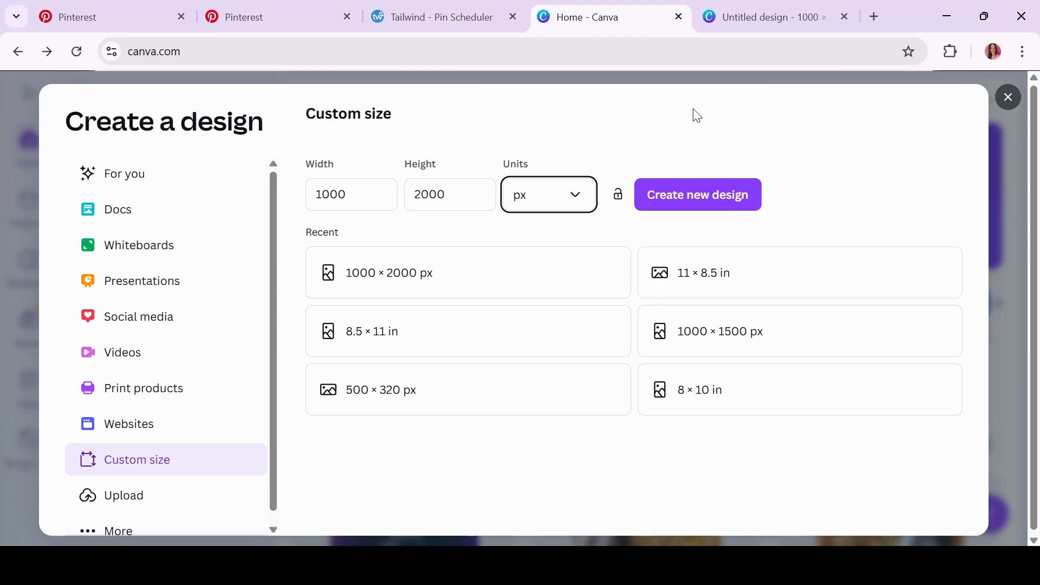
{"action": "left_click", "coordinate": [715, 200]}
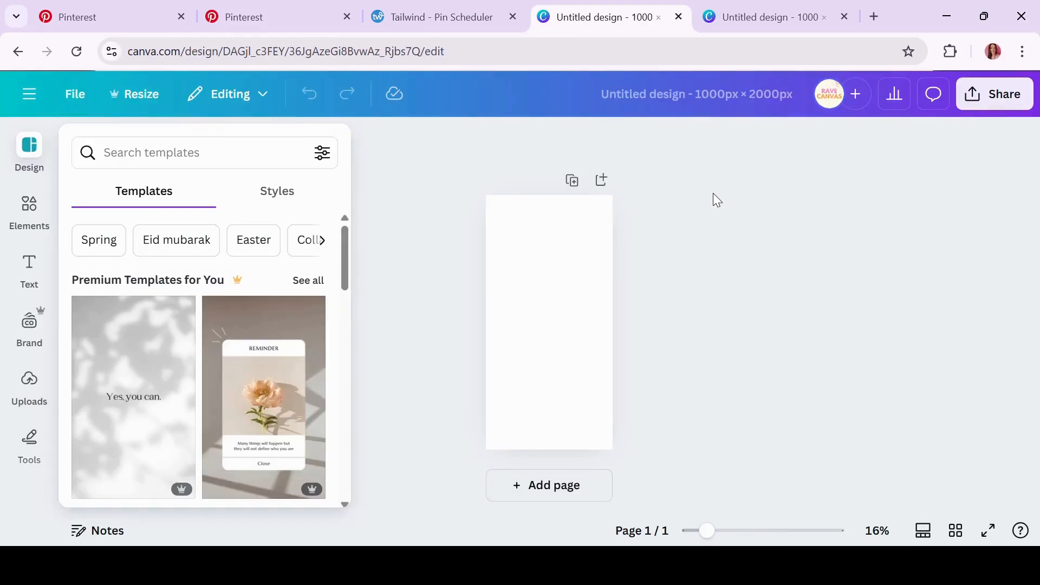
{"action": "left_click", "coordinate": [275, 21]}
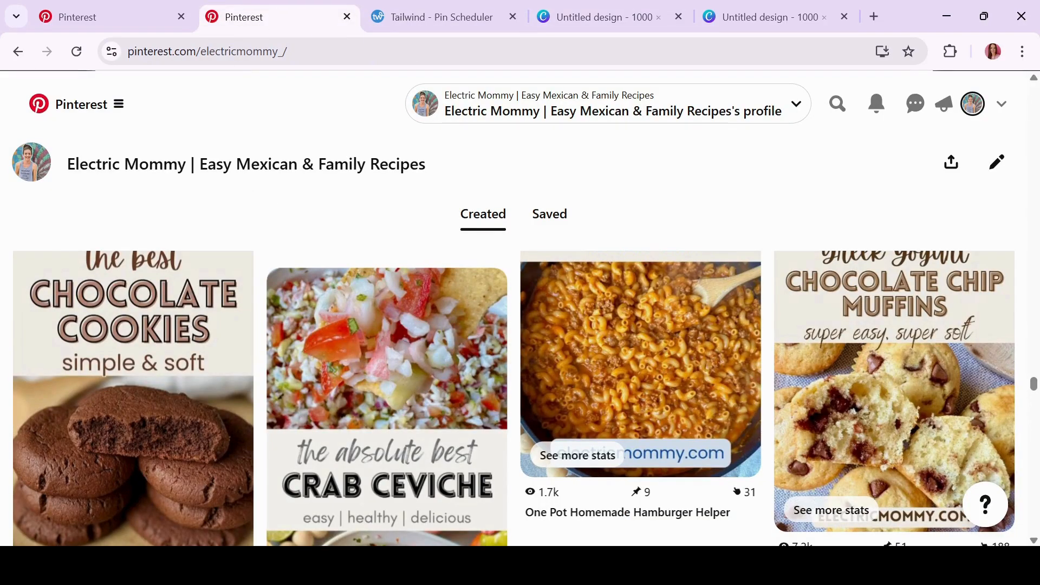
{"action": "scroll", "coordinate": [238, 270], "scroll_direction": "down", "scroll_amount": 1}
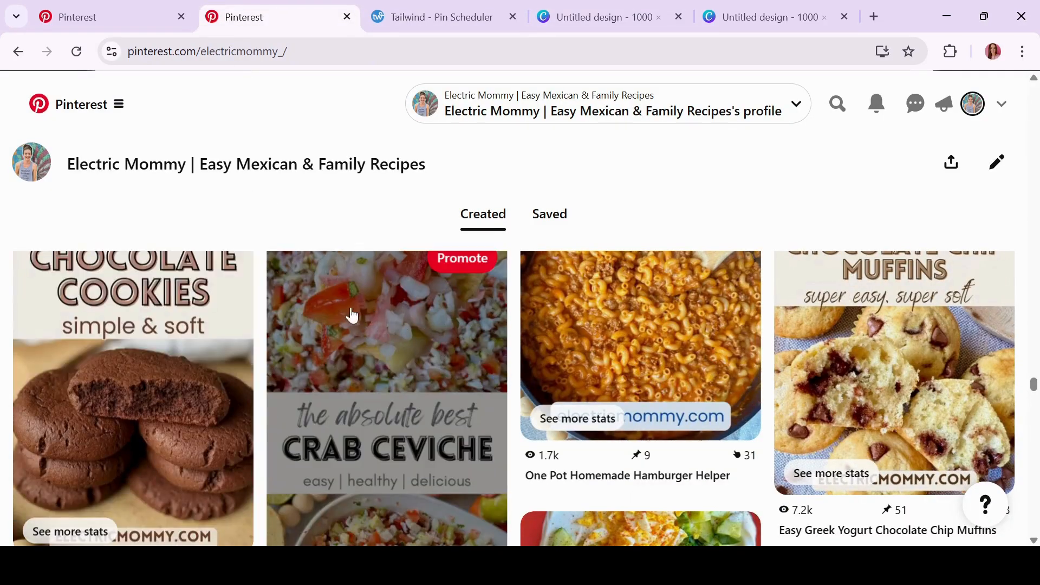
{"action": "scroll", "coordinate": [374, 451], "scroll_direction": "down", "scroll_amount": 3}
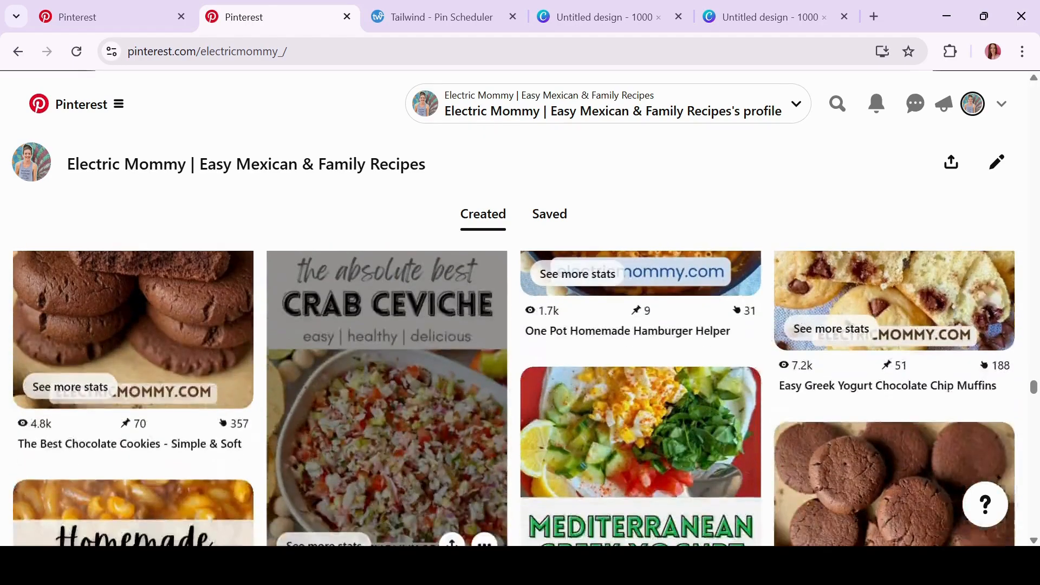
{"action": "scroll", "coordinate": [387, 458], "scroll_direction": "up", "scroll_amount": 5}
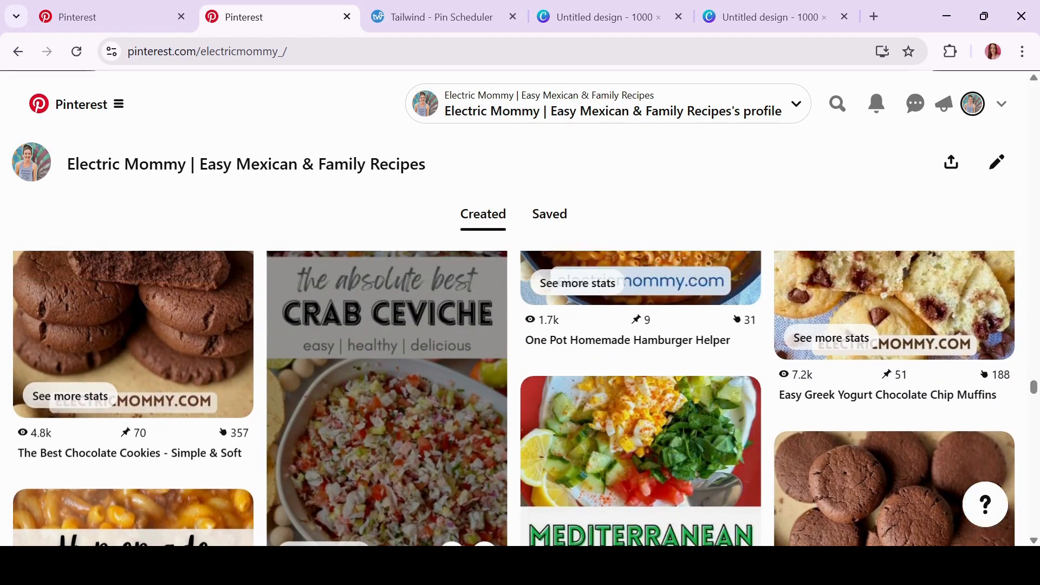
{"action": "scroll", "coordinate": [388, 458], "scroll_direction": "down", "scroll_amount": 5}
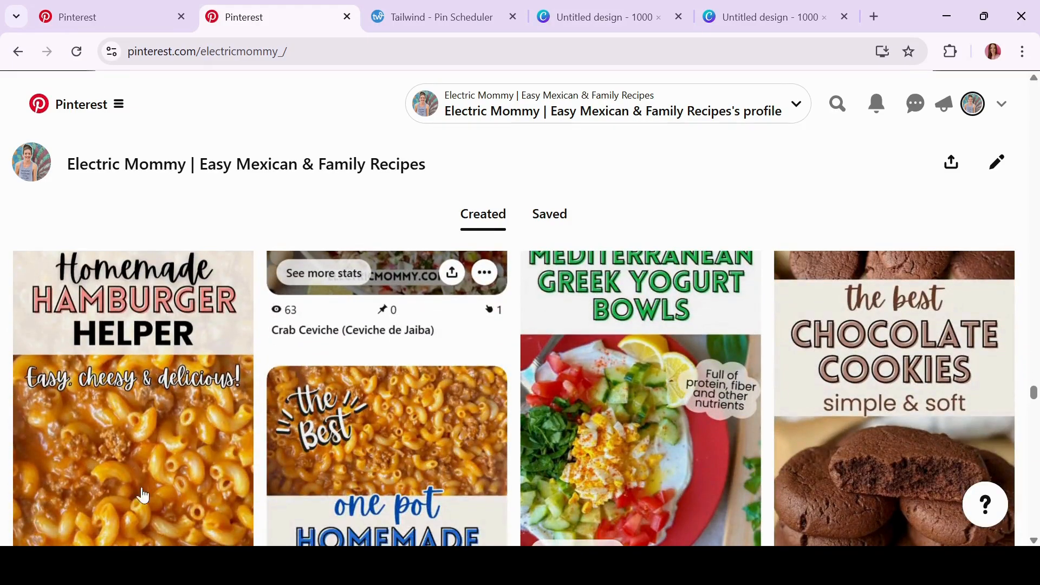
{"action": "scroll", "coordinate": [113, 408], "scroll_direction": "down", "scroll_amount": 3}
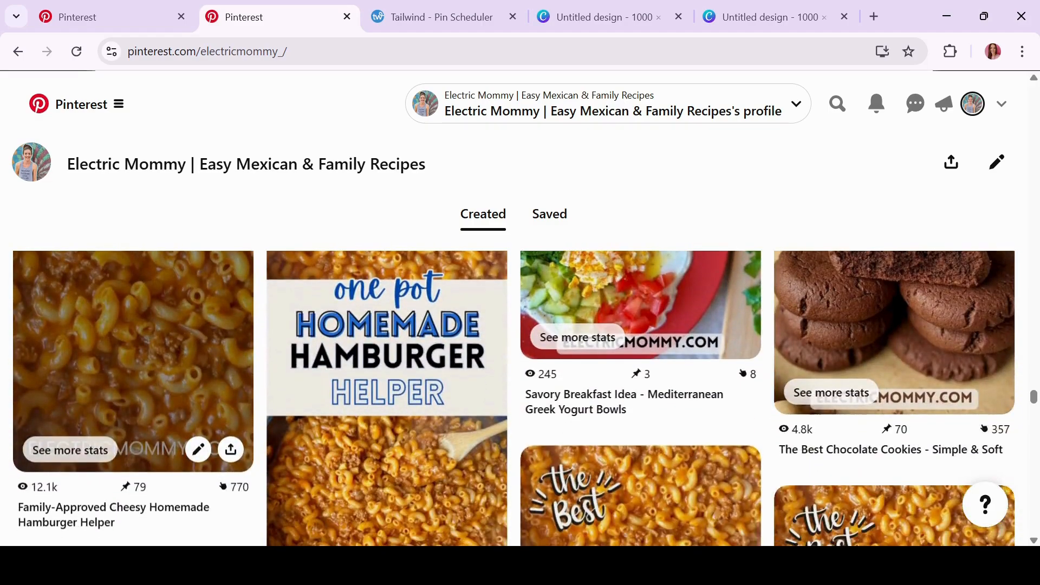
{"action": "scroll", "coordinate": [113, 407], "scroll_direction": "up", "scroll_amount": 4}
{"action": "scroll", "coordinate": [512, 398], "scroll_direction": "down", "scroll_amount": 3}
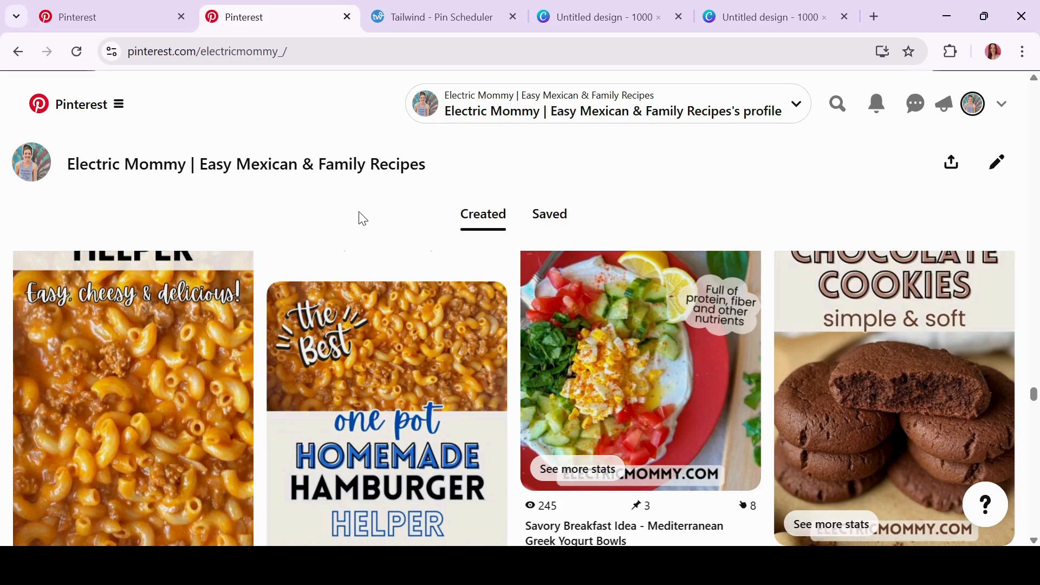
{"action": "left_click", "coordinate": [580, 23]}
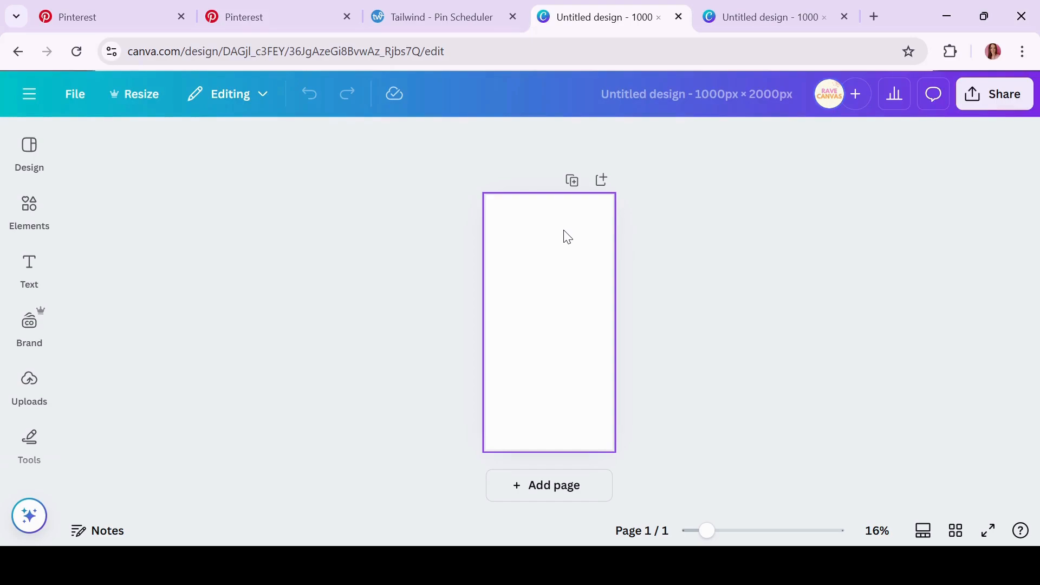
Add a two-row 'grid' element covering the page, then show the Uploads panel
{"action": "left_click", "coordinate": [31, 215]}
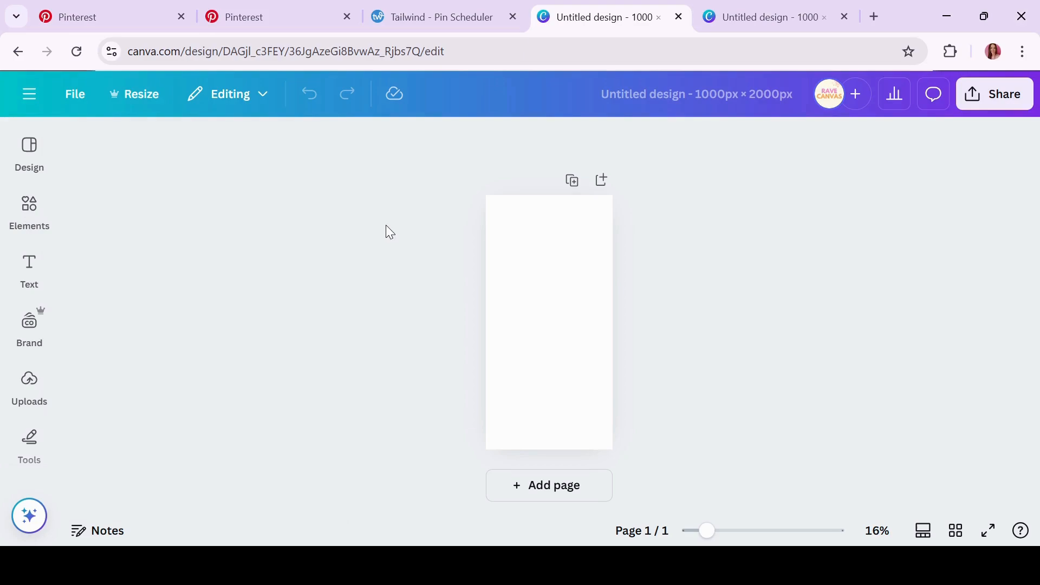
{"action": "left_click", "coordinate": [30, 209]}
{"action": "left_click", "coordinate": [175, 133]}
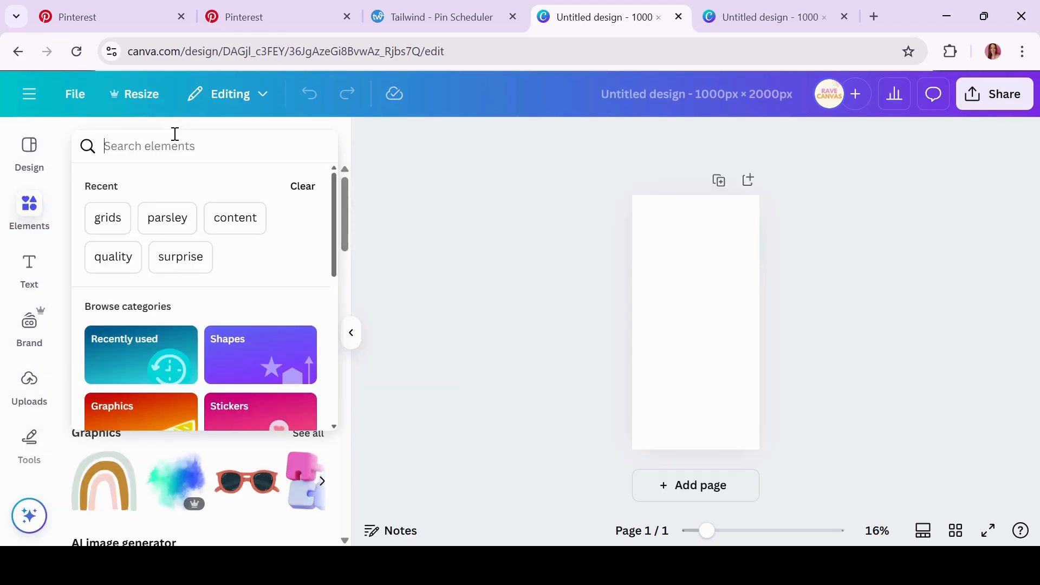
{"action": "type", "text": "grid"}
{"action": "key", "text": "Return"}
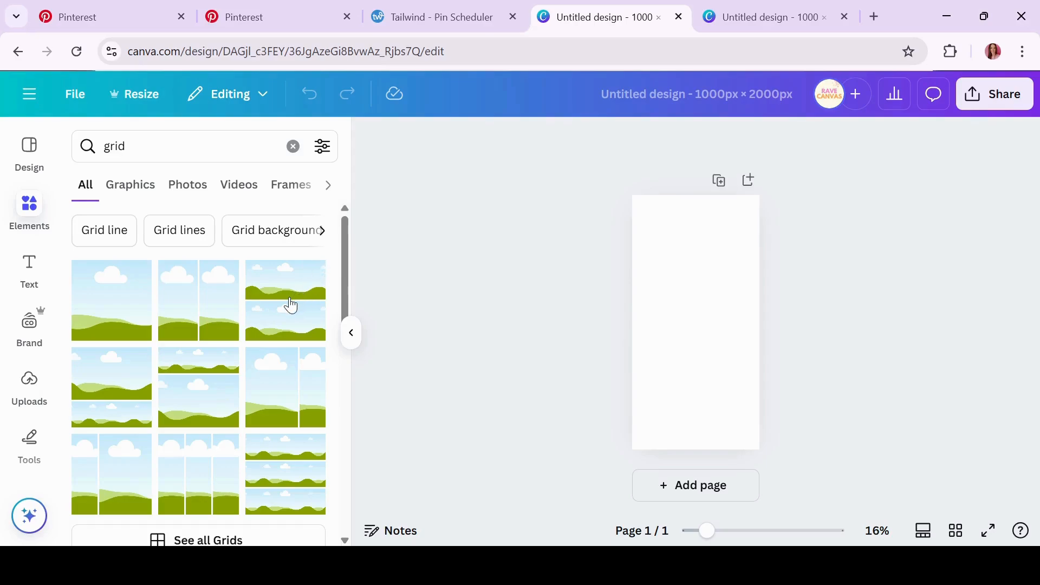
{"action": "left_click", "coordinate": [291, 306]}
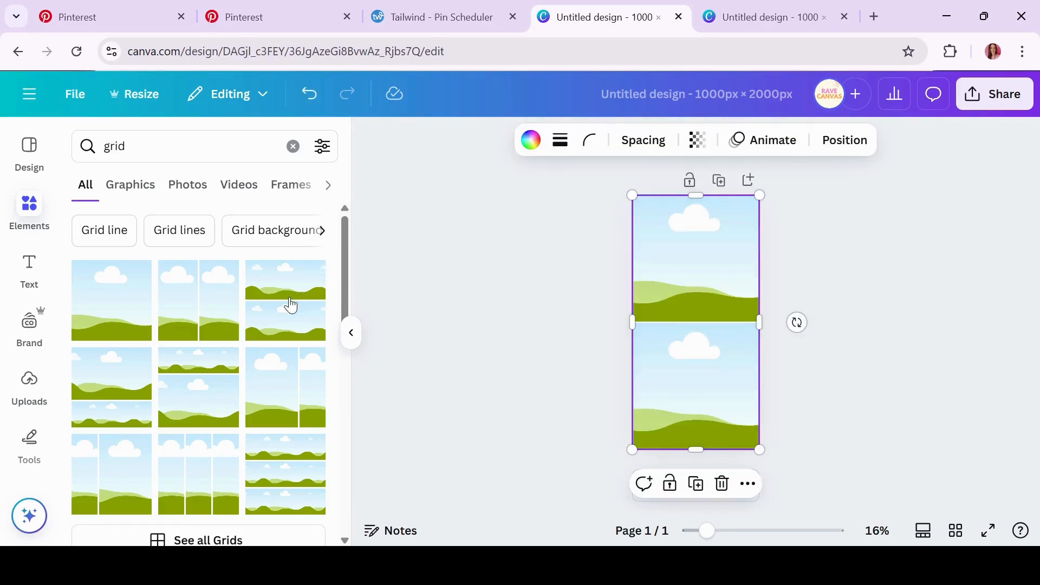
{"action": "left_click", "coordinate": [482, 314]}
{"action": "scroll", "coordinate": [341, 283], "scroll_direction": "down", "scroll_amount": 2}
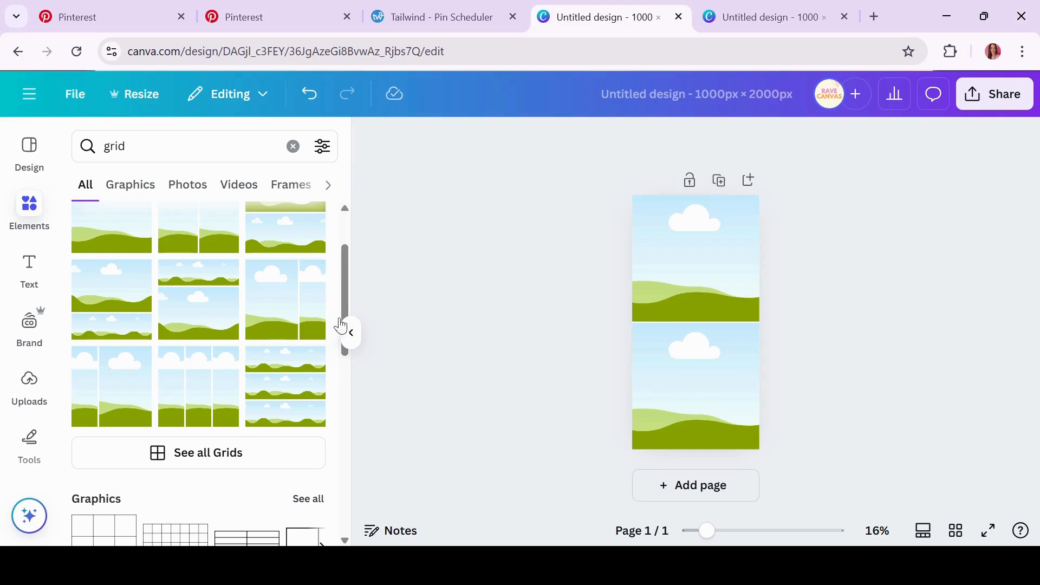
{"action": "left_click", "coordinate": [30, 385]}
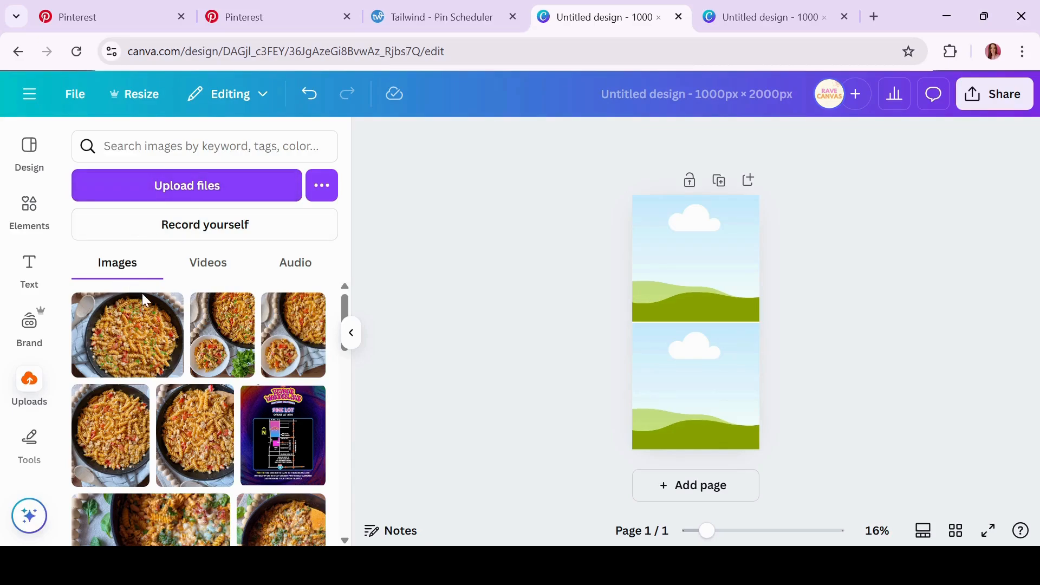
Place a pasta photo in the lower grid frame and shift it right within the frame
{"action": "left_click_drag", "start_coordinate": [137, 357], "coordinate": [670, 406]}
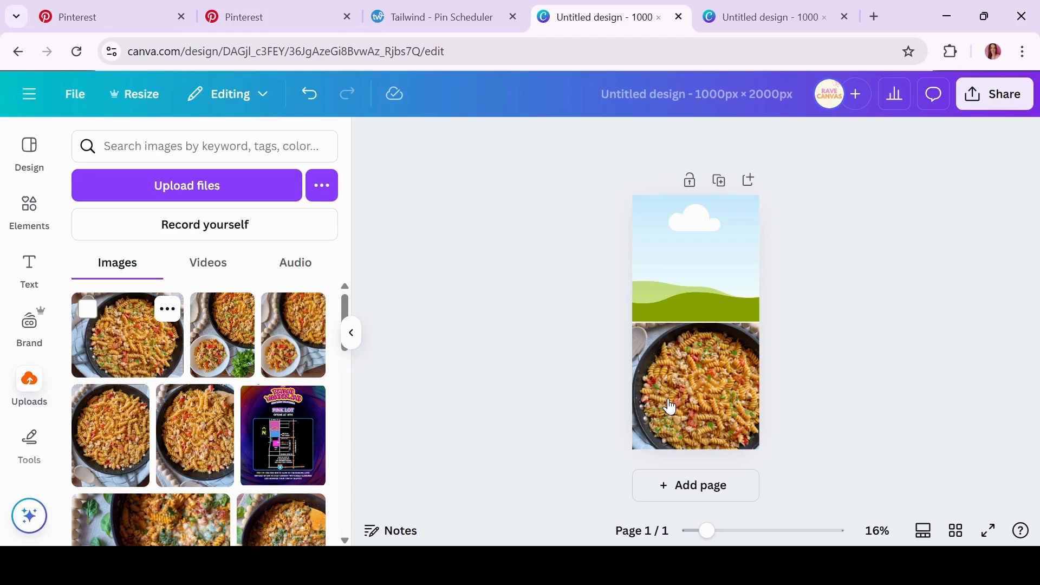
{"action": "double_click", "coordinate": [670, 406]}
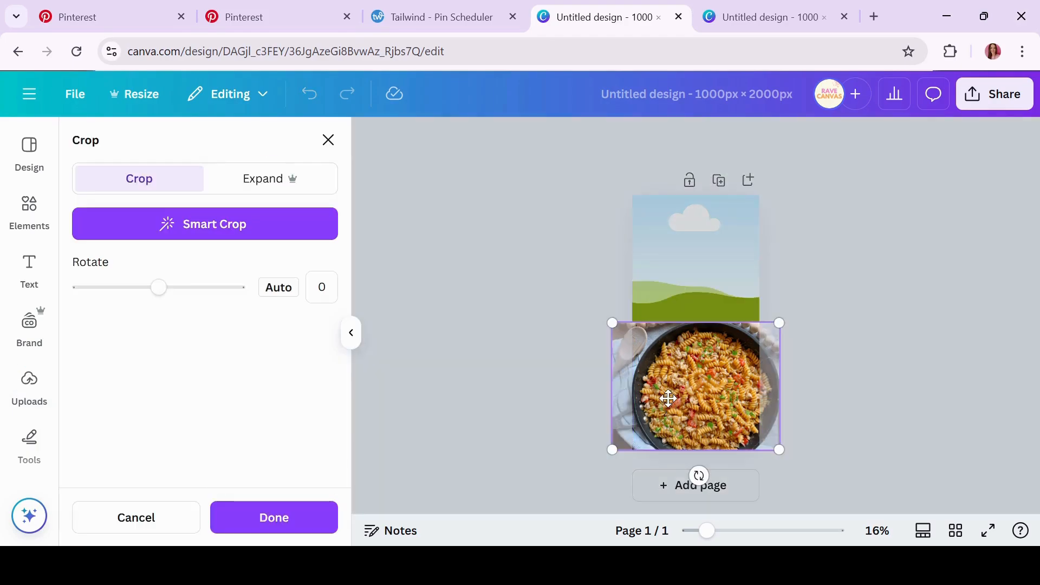
{"action": "left_click_drag", "start_coordinate": [668, 398], "coordinate": [691, 397]}
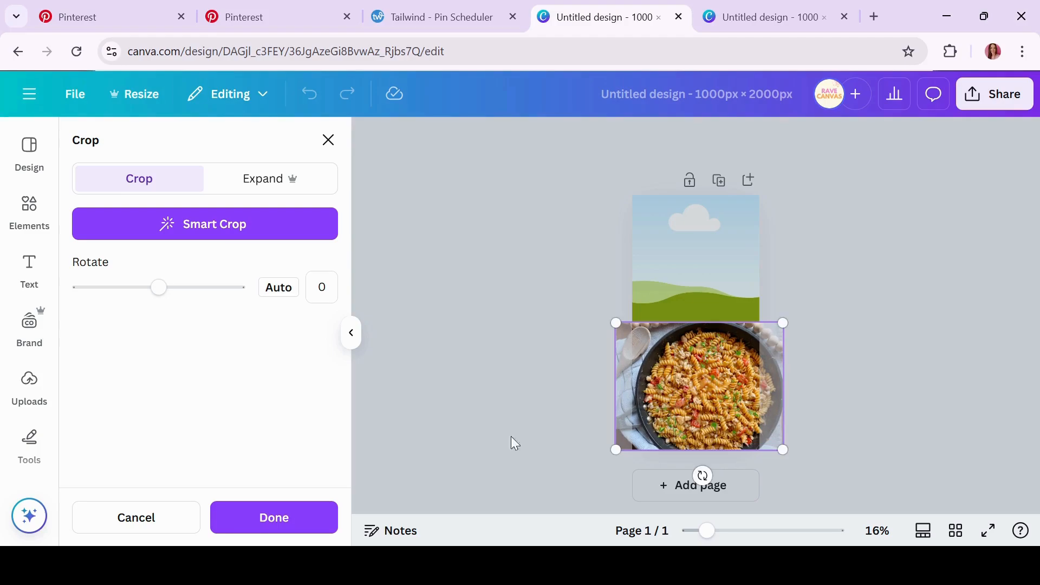
{"action": "left_click", "coordinate": [300, 531]}
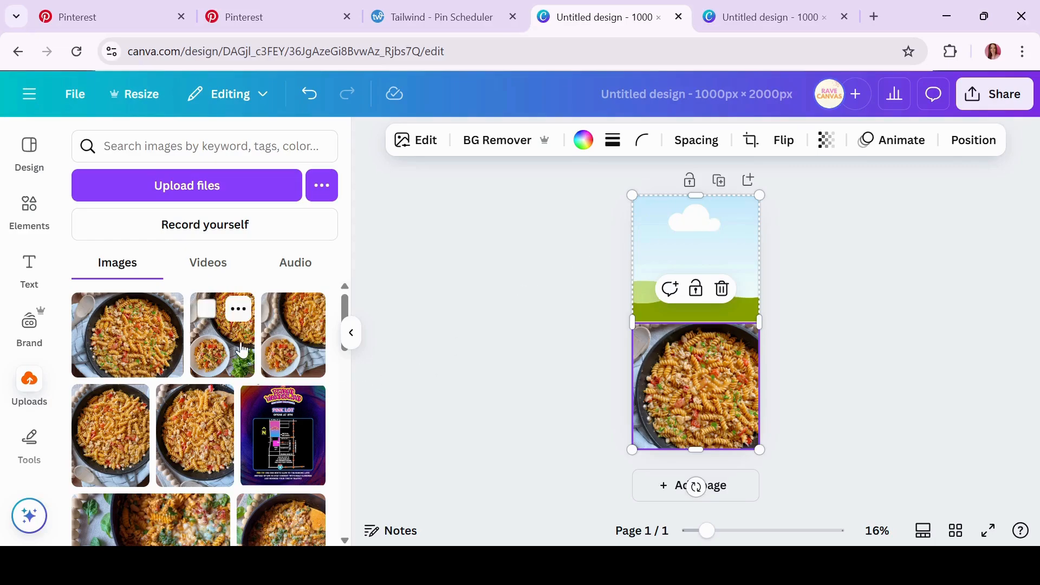
Put a second pasta photo in the top frame, rotated -90° and enlarged to fit
{"action": "left_click_drag", "start_coordinate": [222, 330], "coordinate": [678, 238]}
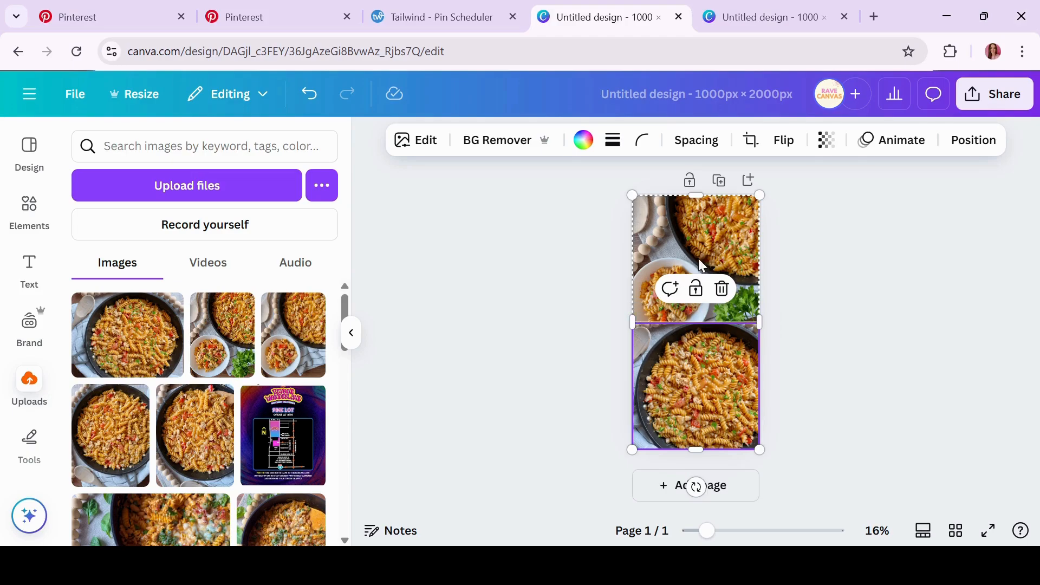
{"action": "double_click", "coordinate": [710, 243]}
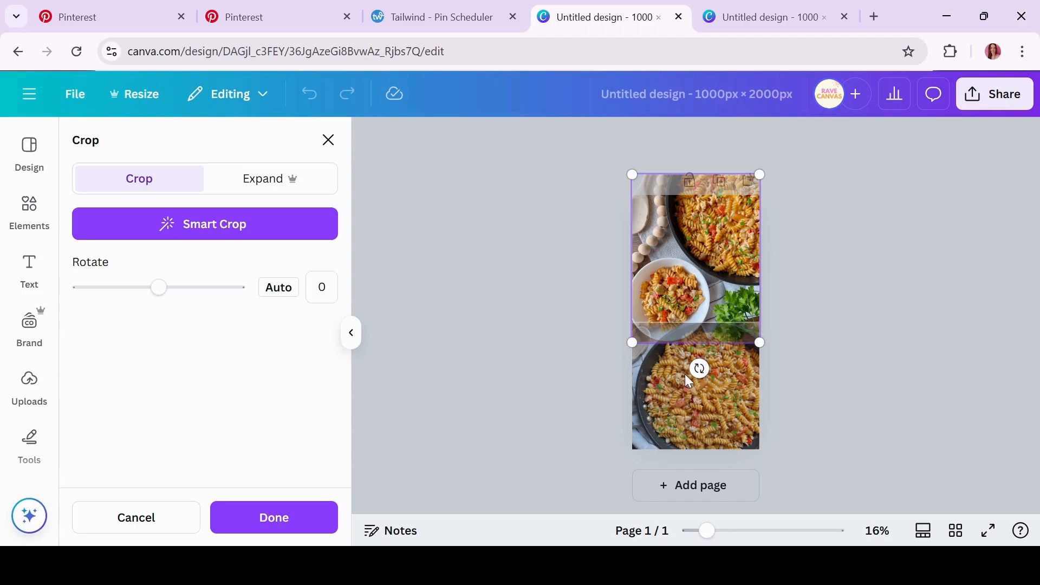
{"action": "left_click_drag", "start_coordinate": [700, 368], "coordinate": [745, 256]}
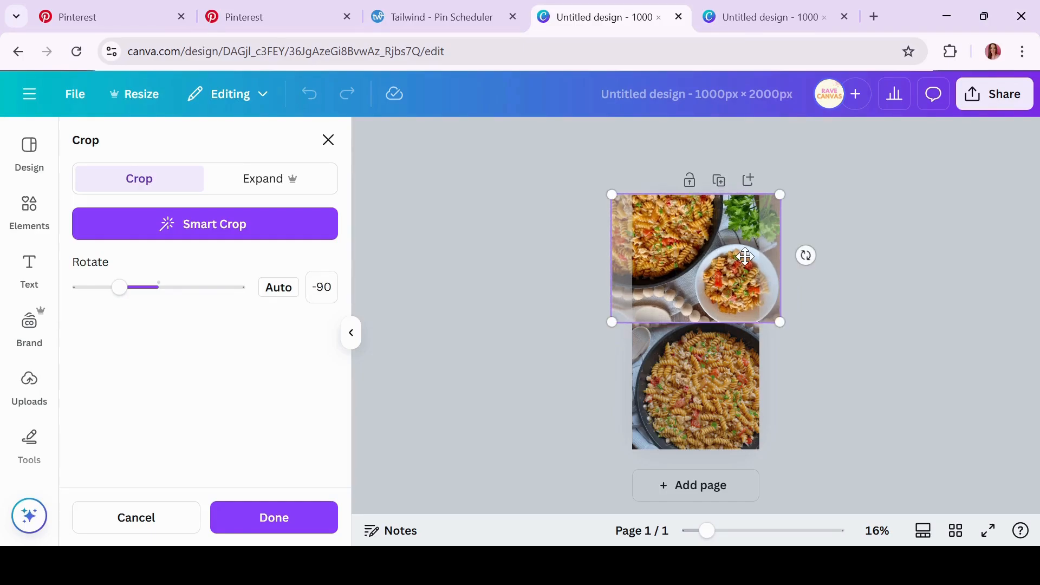
{"action": "left_click", "coordinate": [461, 330]}
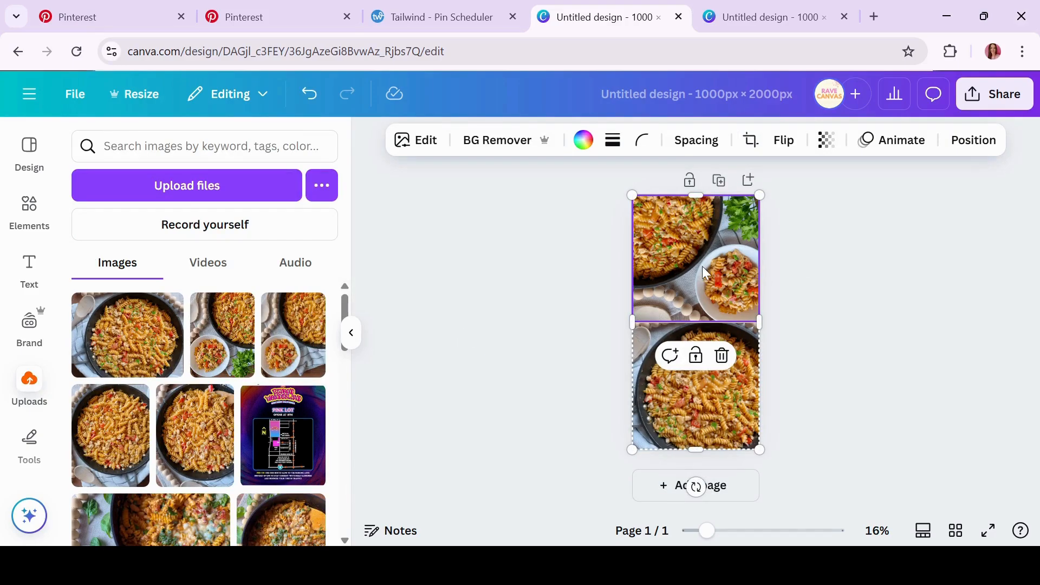
{"action": "double_click", "coordinate": [739, 278]}
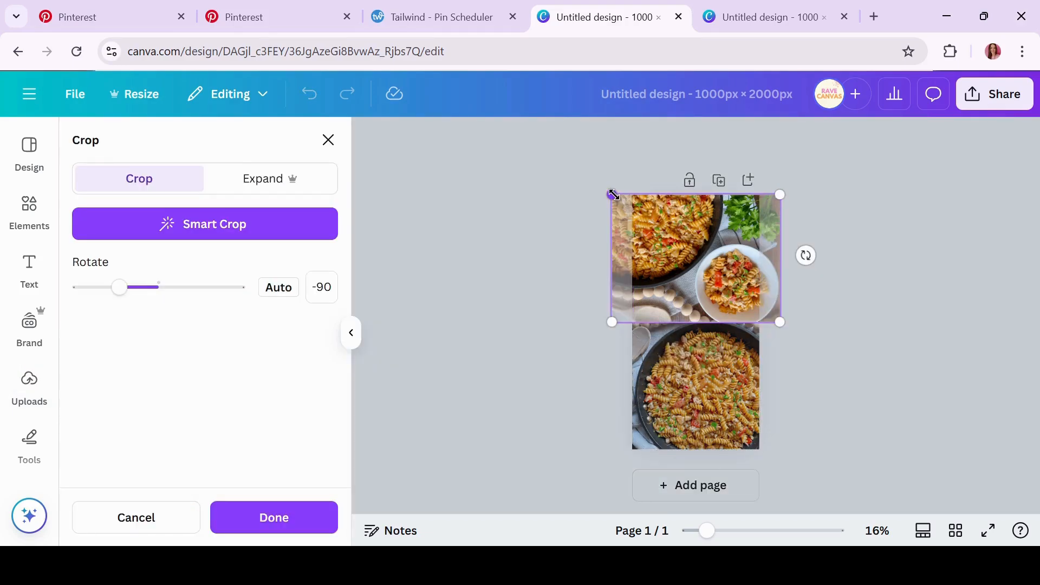
{"action": "left_click_drag", "start_coordinate": [612, 194], "coordinate": [598, 169]}
{"action": "left_click", "coordinate": [460, 375]}
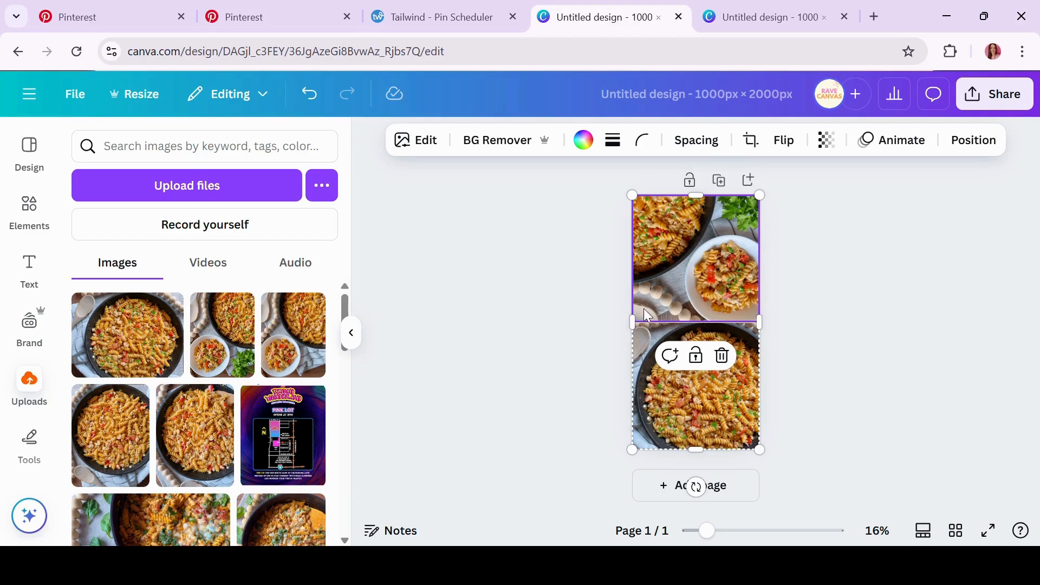
{"action": "left_click", "coordinate": [531, 328]}
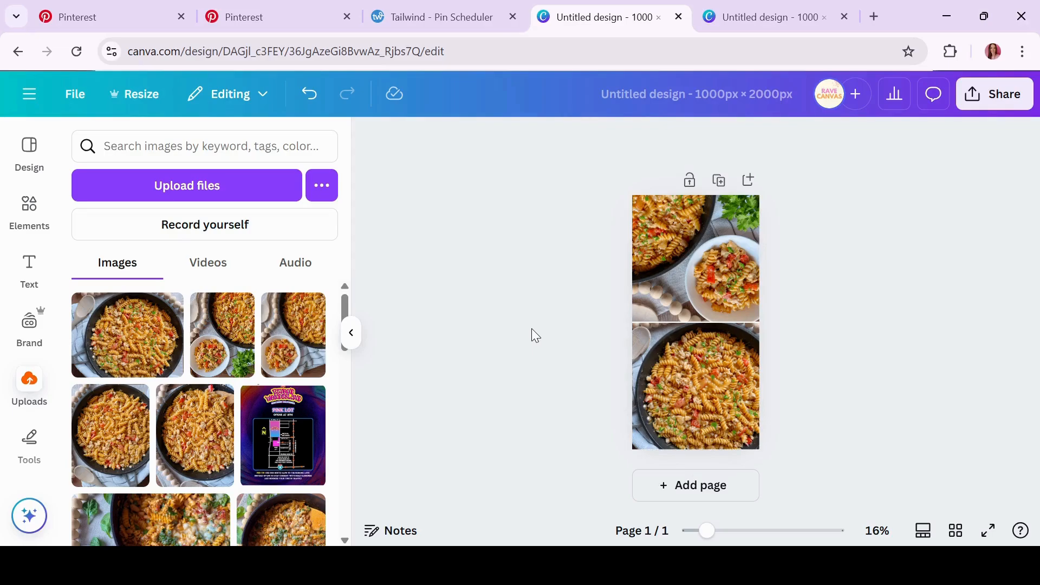
Search the Elements library for 'square' shapes
{"action": "left_click", "coordinate": [33, 206]}
{"action": "left_click", "coordinate": [193, 146]}
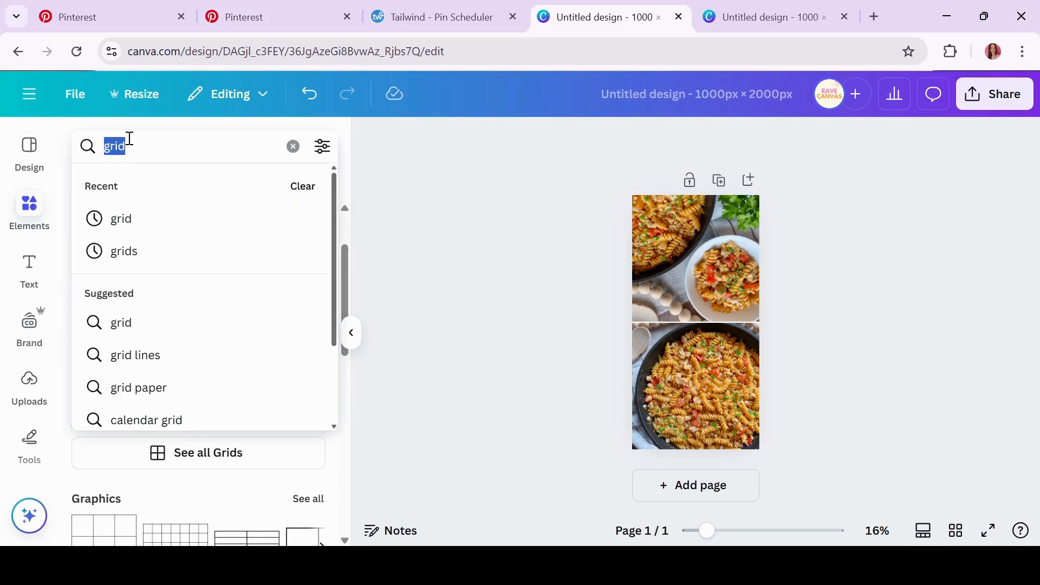
{"action": "type", "text": "recta"}
{"action": "key", "text": "BackSpace"}
{"action": "key", "text": "BackSpace"}
{"action": "key", "text": "BackSpace"}
{"action": "key", "text": "BackSpace"}
{"action": "key", "text": "BackSpace"}
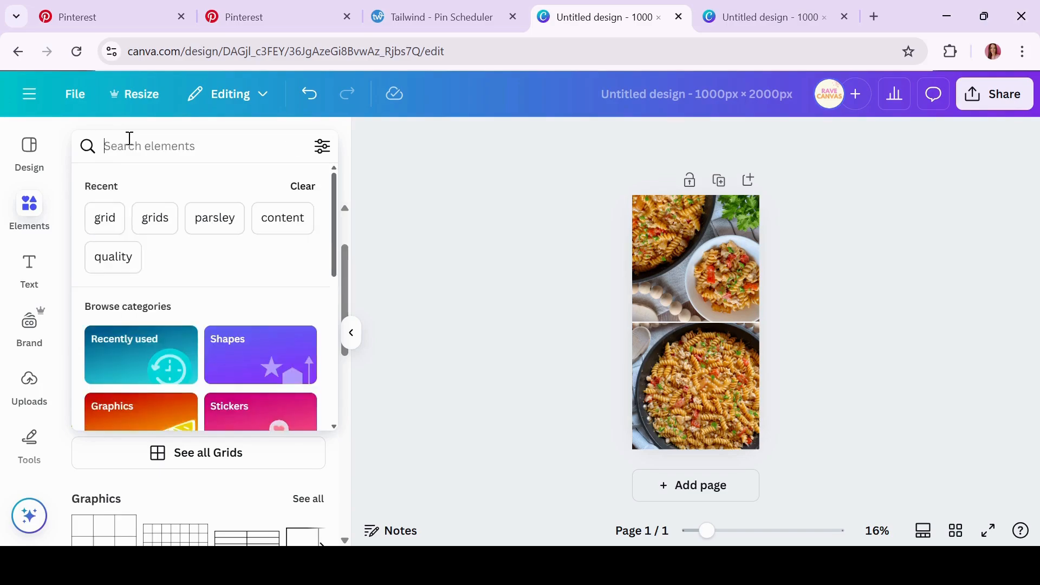
{"action": "type", "text": "spqaure"}
{"action": "key", "text": "Return"}
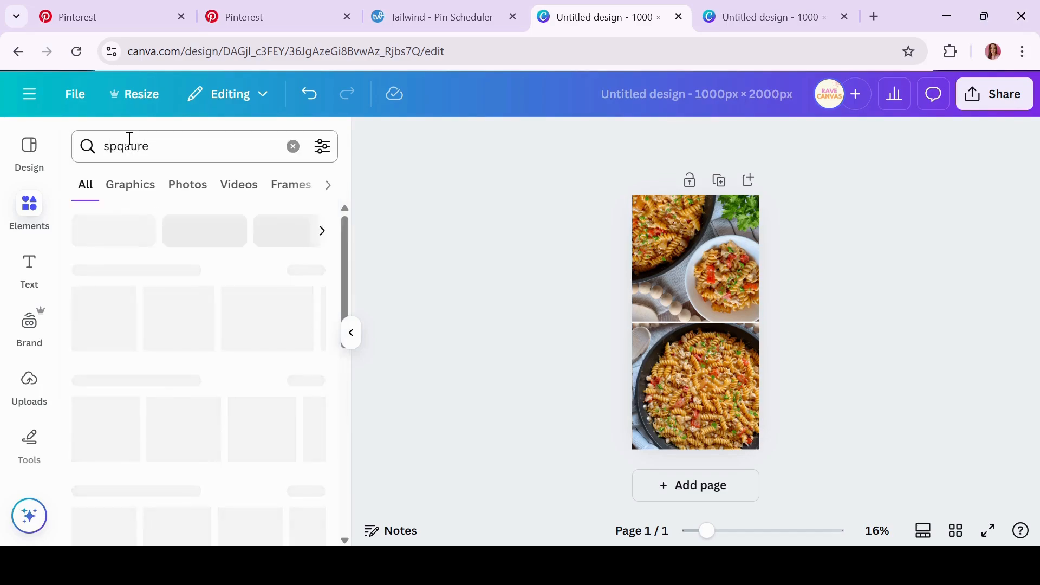
{"action": "left_click", "coordinate": [155, 153]}
{"action": "type", "text": "sq"}
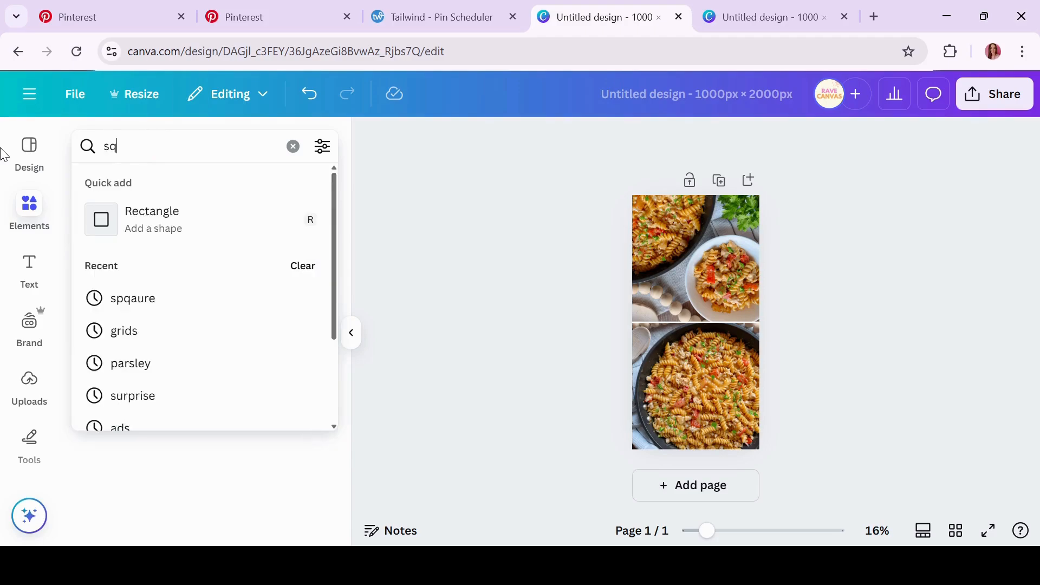
{"action": "type", "text": "uare"}
{"action": "key", "text": "Return"}
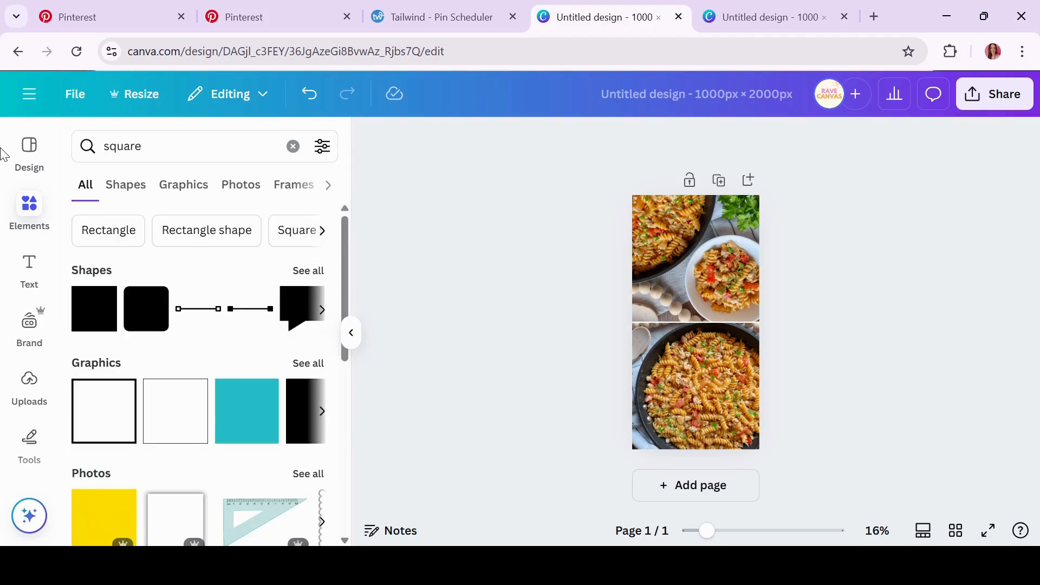
Add a square over the photo seam and stretch it wider left and right into a rectangle
{"action": "left_click", "coordinate": [96, 325]}
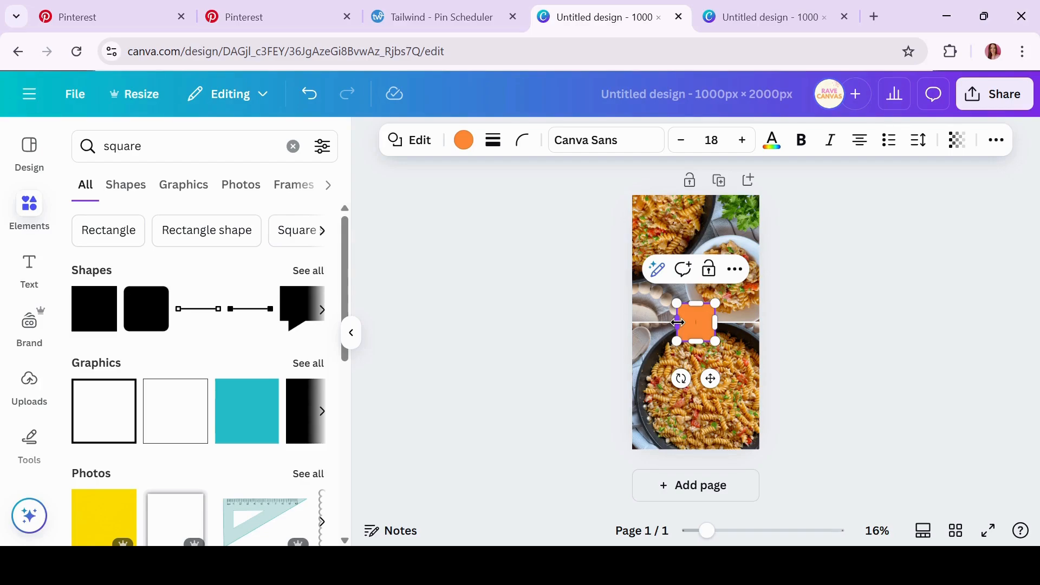
{"action": "left_click_drag", "start_coordinate": [677, 323], "coordinate": [624, 322]}
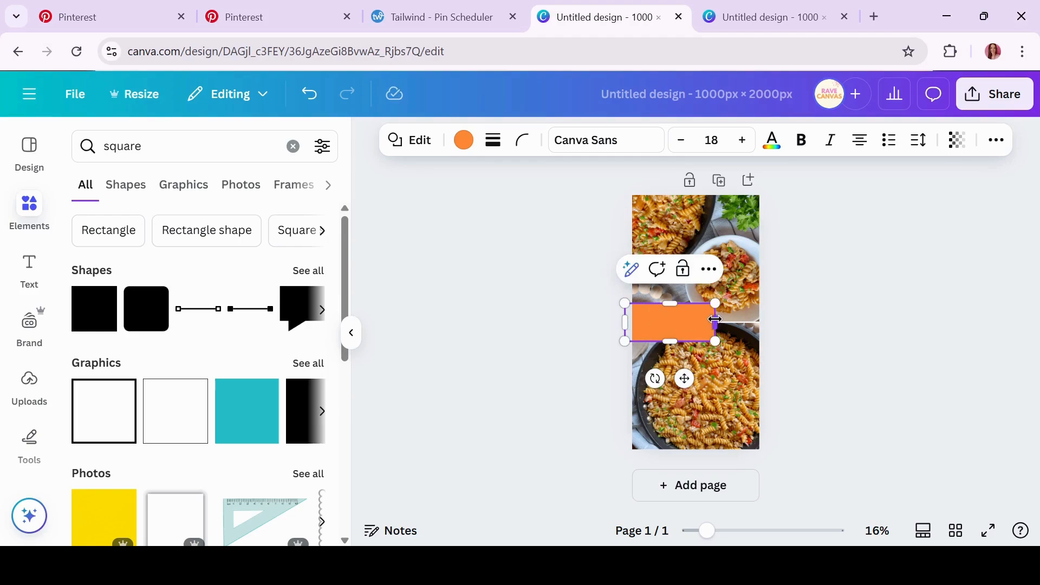
{"action": "left_click_drag", "start_coordinate": [715, 319], "coordinate": [767, 320]}
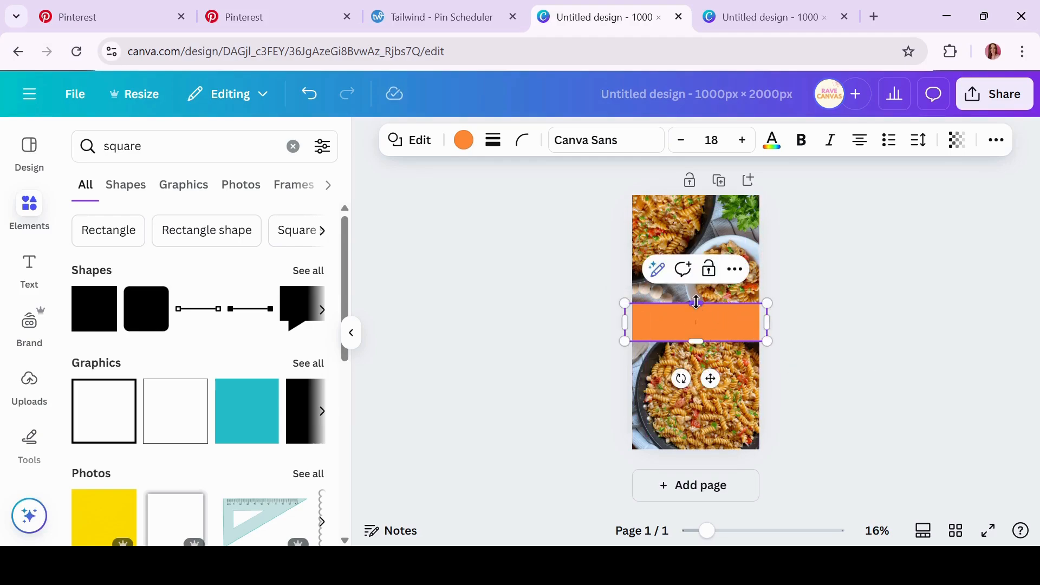
Make the seam rectangle taller by extending its top and bottom edges
{"action": "left_click_drag", "start_coordinate": [696, 302], "coordinate": [696, 292]}
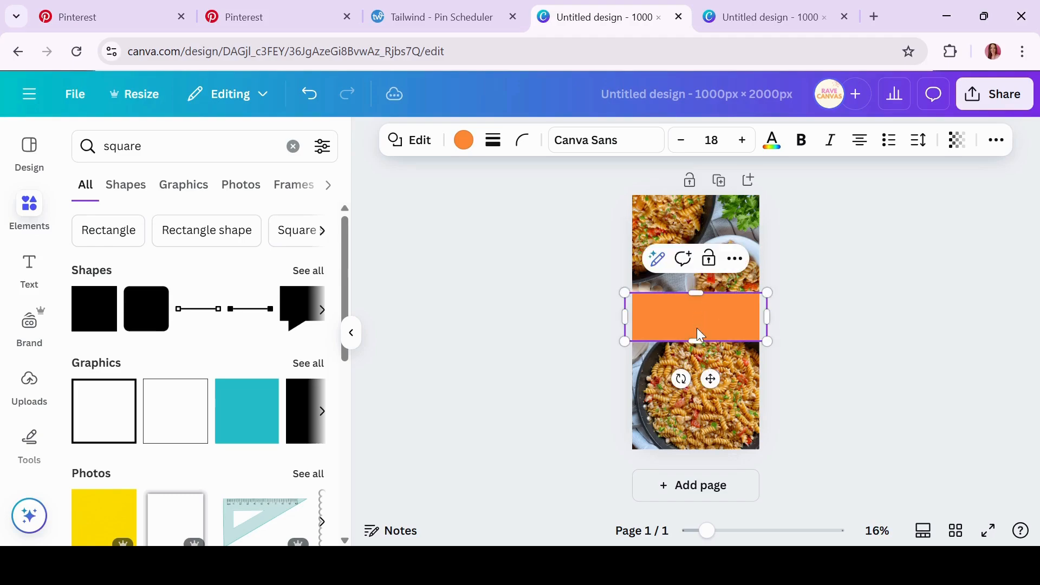
{"action": "left_click_drag", "start_coordinate": [696, 340], "coordinate": [696, 356]}
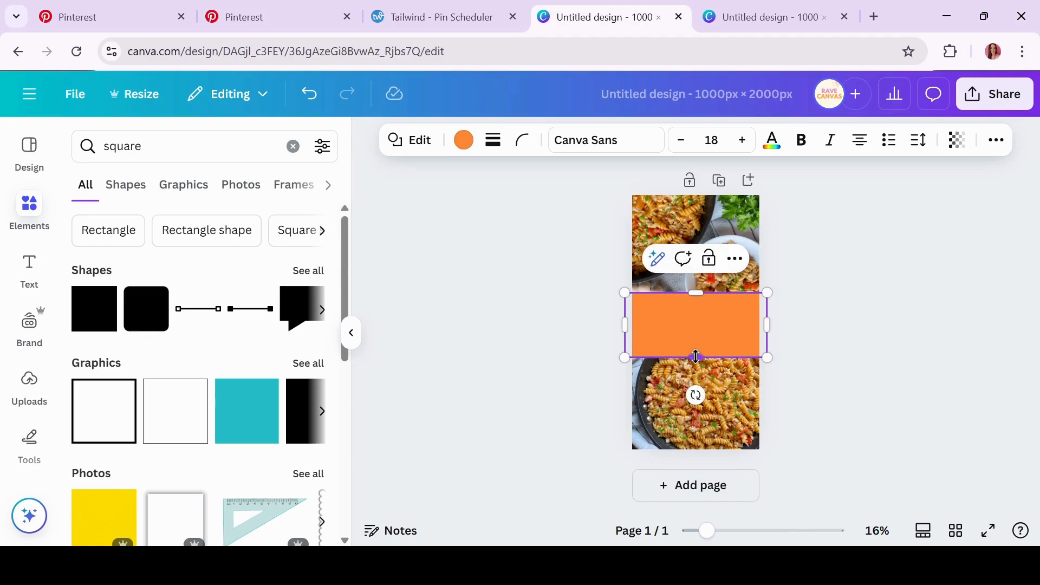
{"action": "left_click", "coordinate": [695, 309]}
Change the rectangle's fill from orange to the cream brand colour
{"action": "left_click", "coordinate": [463, 142]}
{"action": "left_click", "coordinate": [222, 374]}
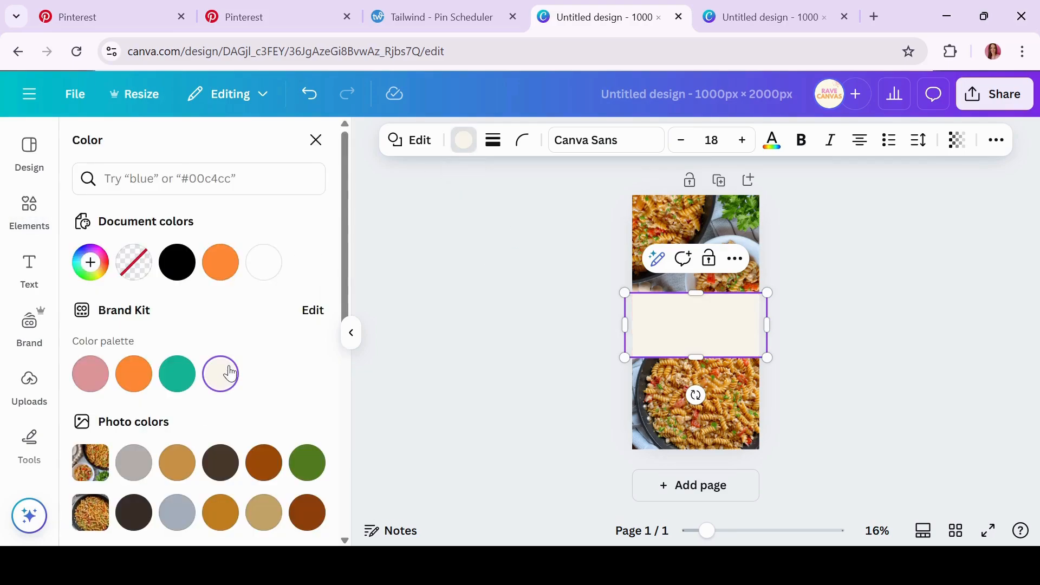
{"action": "left_click", "coordinate": [448, 299]}
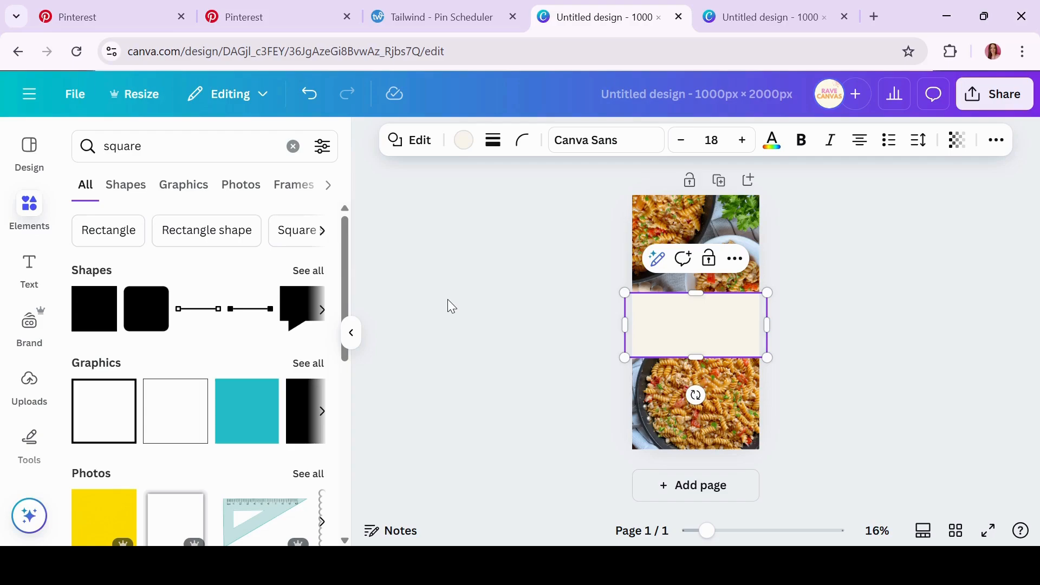
{"action": "left_click", "coordinate": [447, 300]}
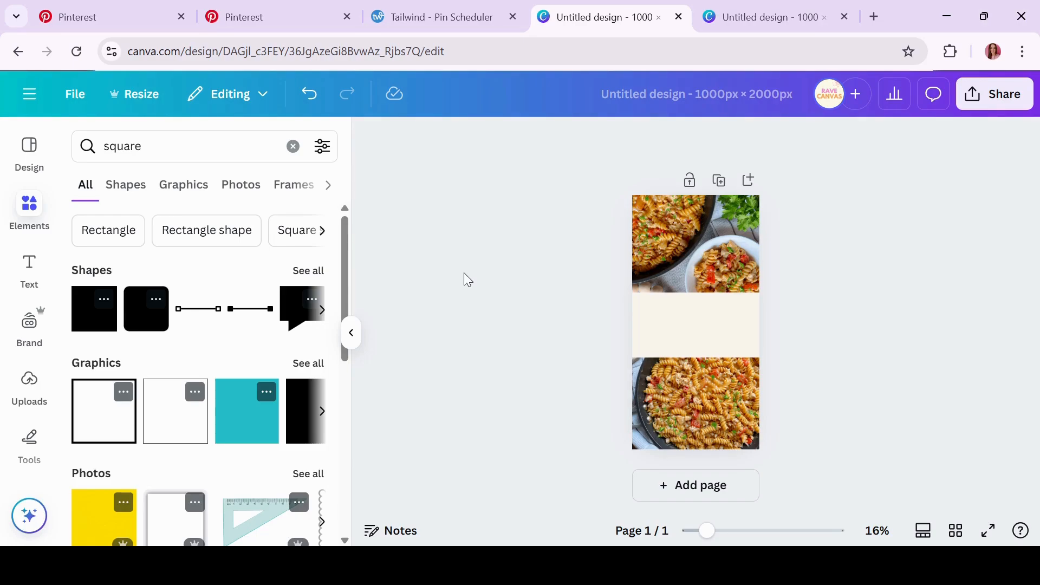
Add a text box at font size 50, centred on the cream banner
{"action": "left_click", "coordinate": [32, 273]}
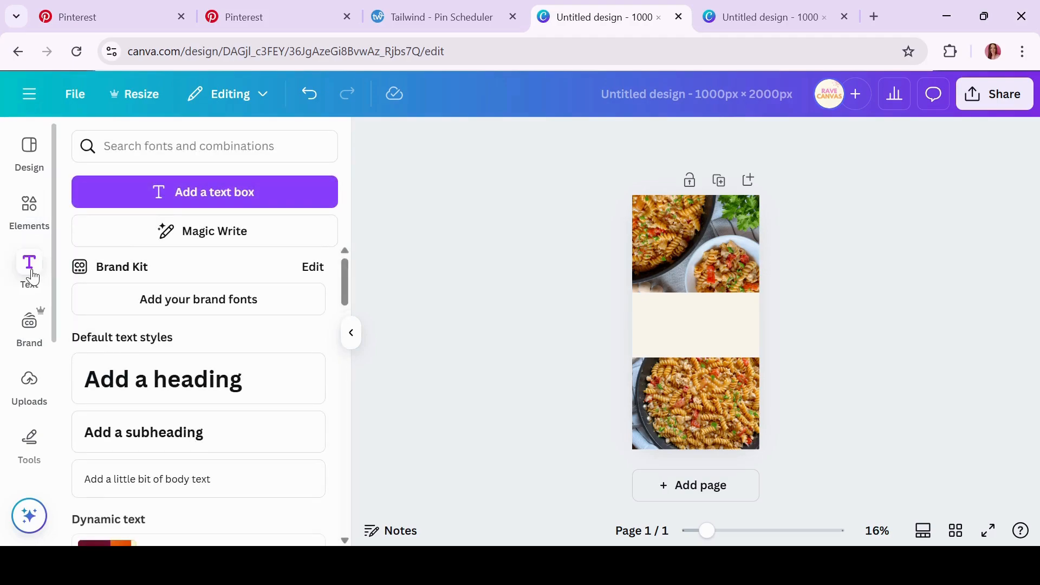
{"action": "left_click", "coordinate": [211, 197]}
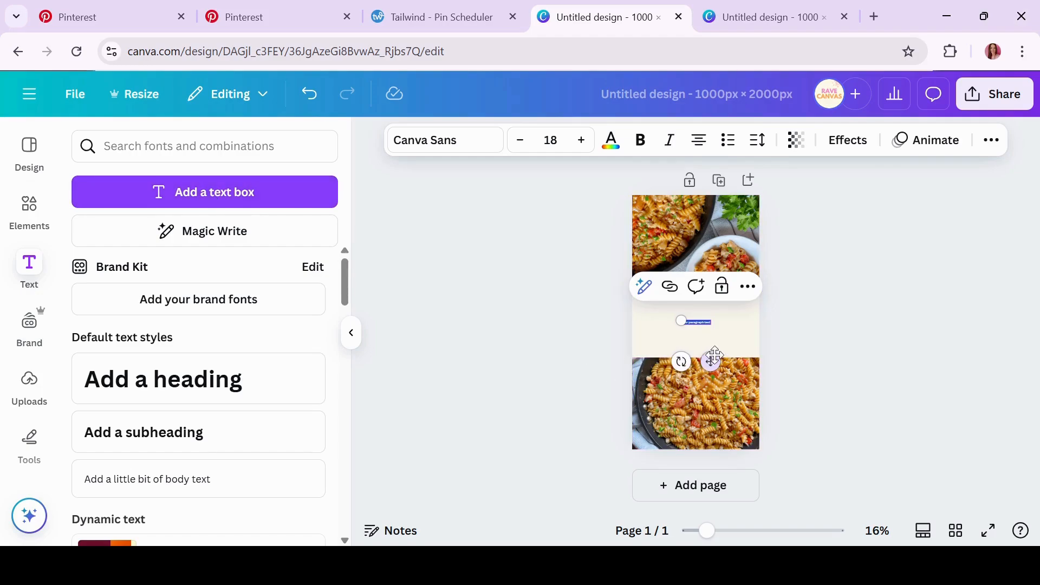
{"action": "left_click_drag", "start_coordinate": [681, 321], "coordinate": [658, 305]}
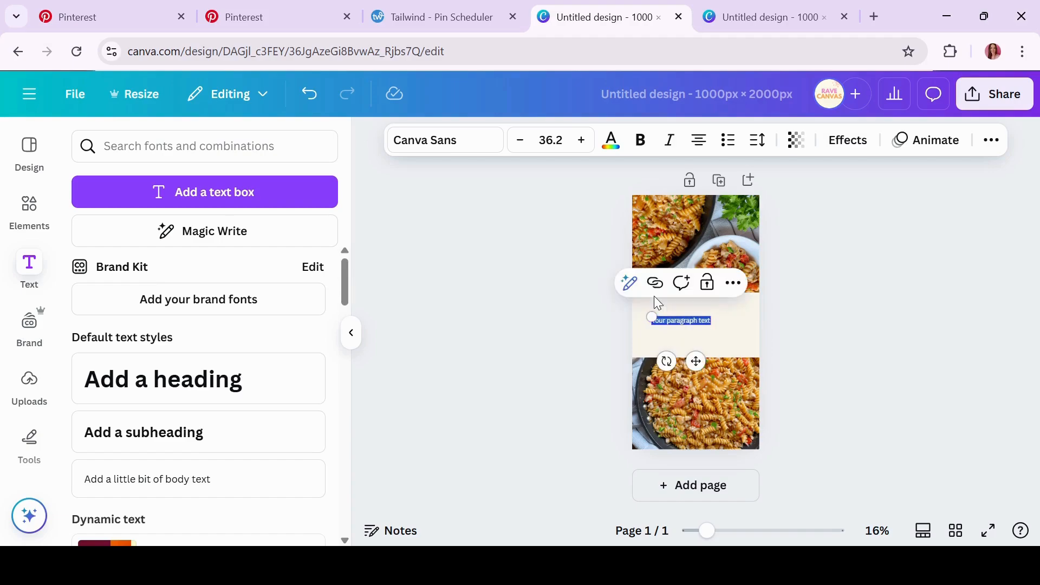
{"action": "left_click", "coordinate": [555, 142]}
{"action": "double_click", "coordinate": [555, 142]}
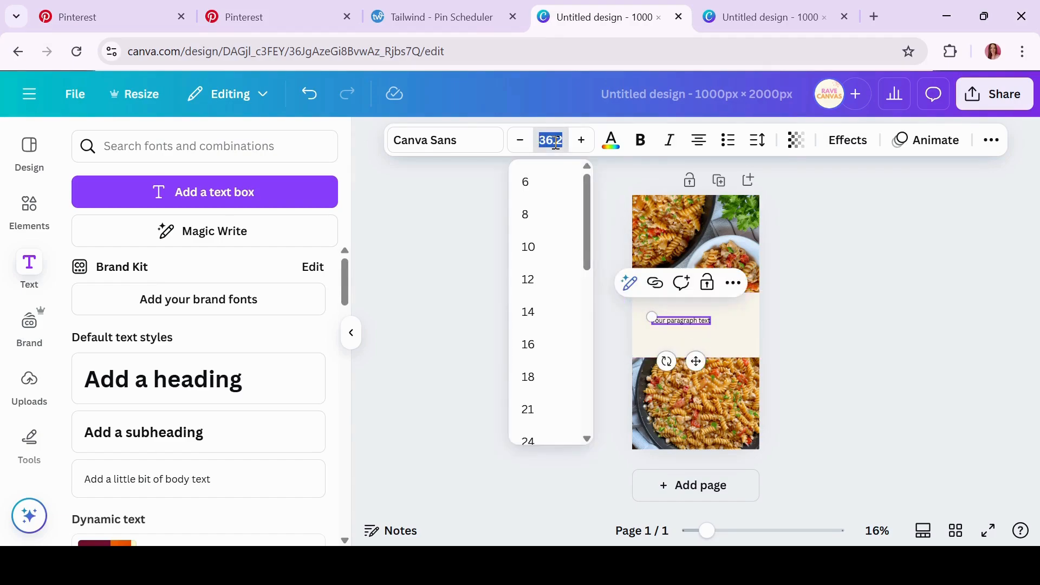
{"action": "type", "text": "50"}
{"action": "key", "text": "Return"}
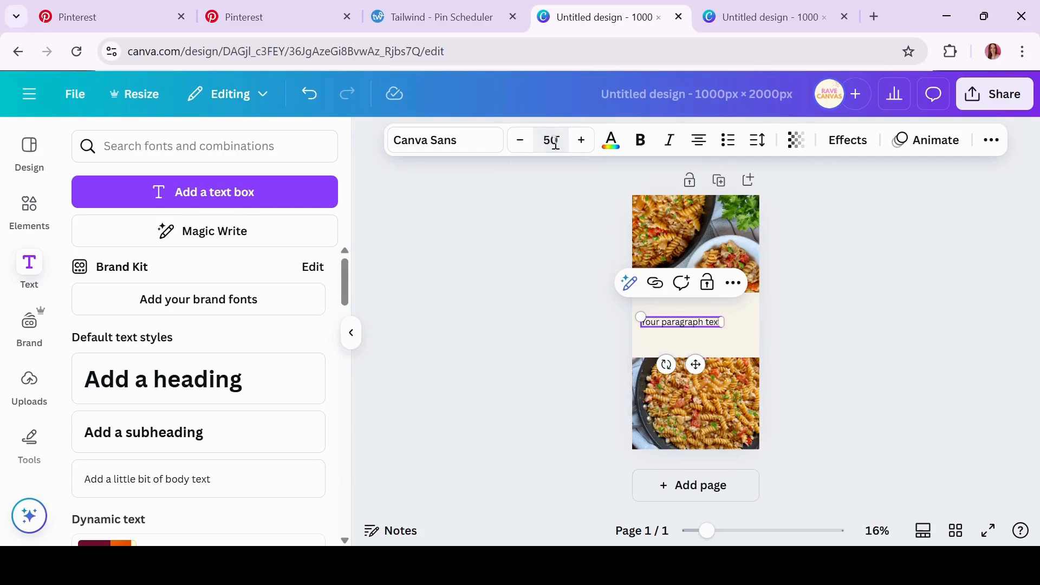
{"action": "left_click_drag", "start_coordinate": [693, 364], "coordinate": [705, 357]}
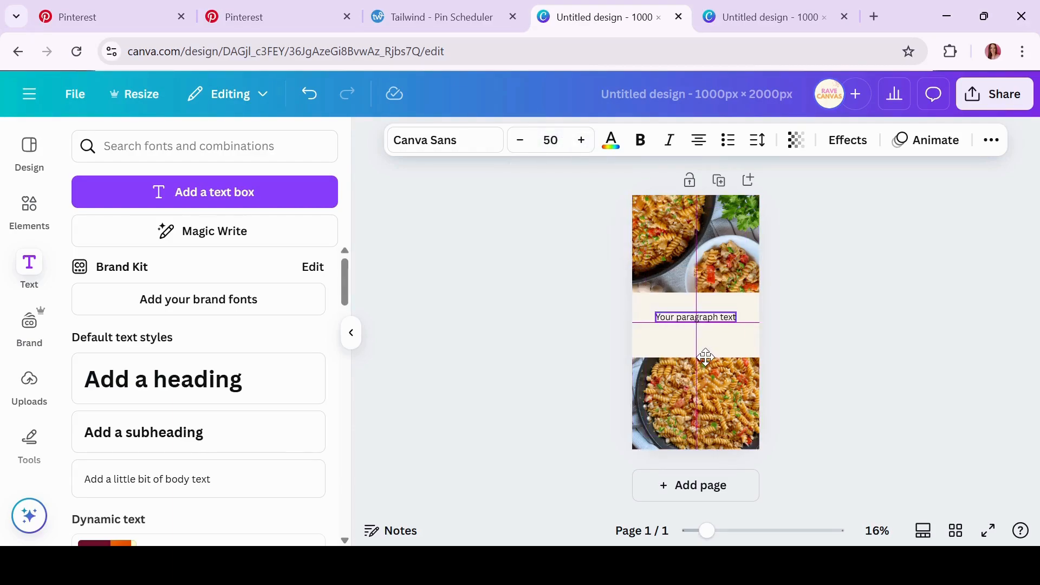
Replace the placeholder with 'CHEESY CAJUN PASTA WITH GROUND TURKEY', fixing the WIITH typo
{"action": "double_click", "coordinate": [702, 318]}
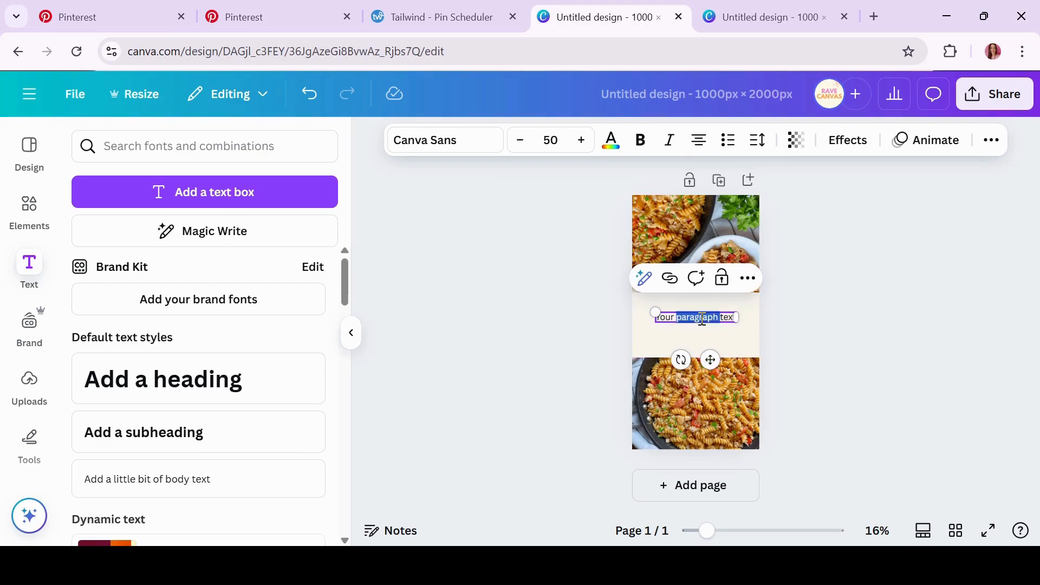
{"action": "triple_click", "coordinate": [702, 317]}
{"action": "type", "text": "CHE"}
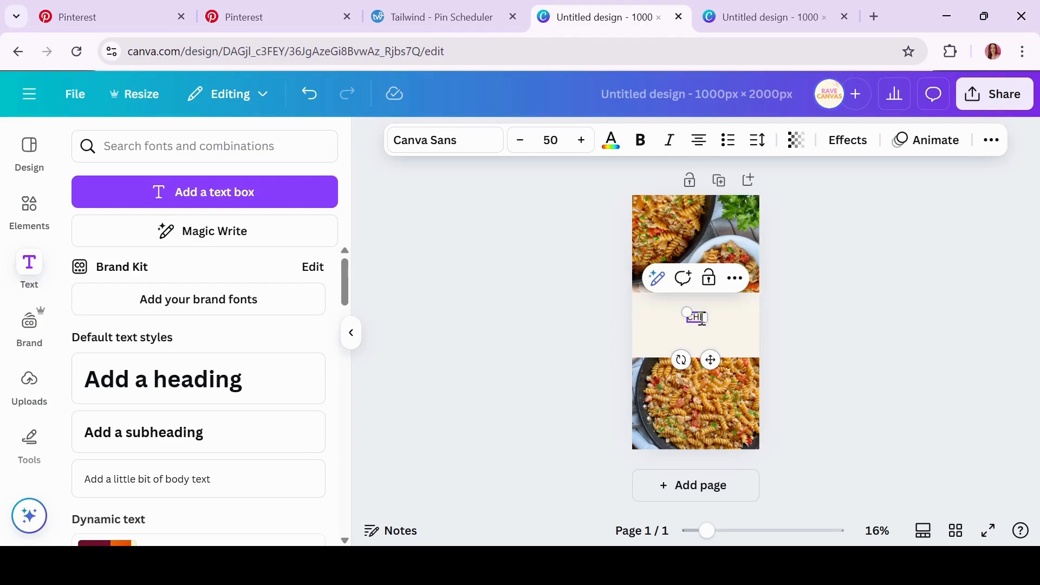
{"action": "type", "text": "ESY CAJUN PASTA"}
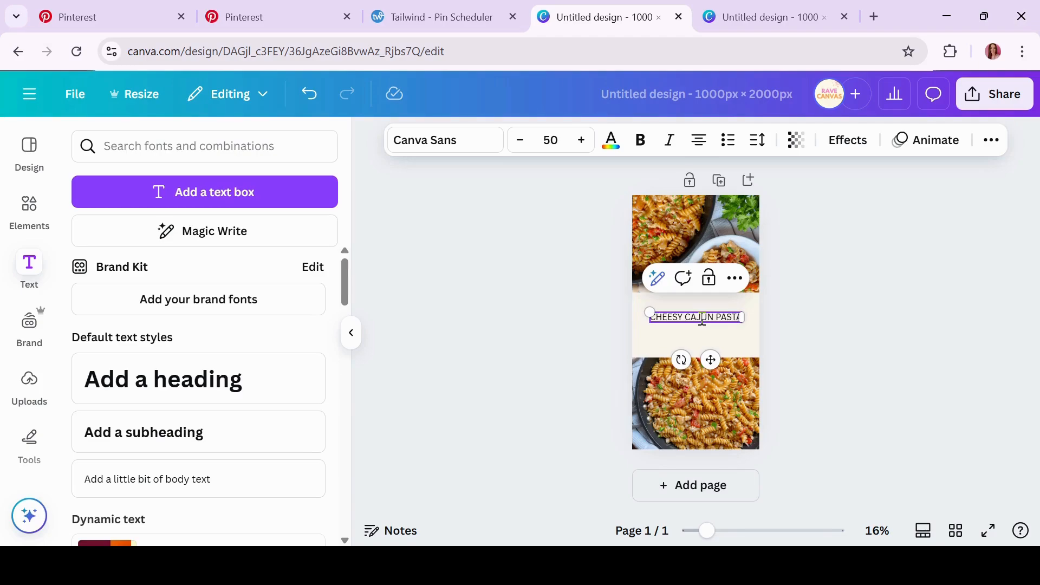
{"action": "type", "text": " W"}
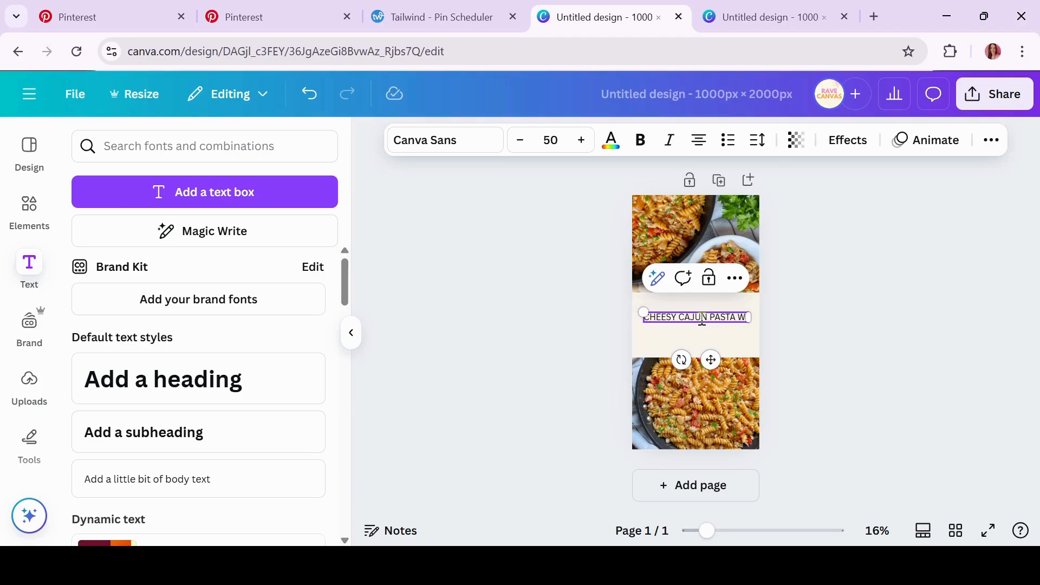
{"action": "type", "text": "IITH GROUND TURKEY"}
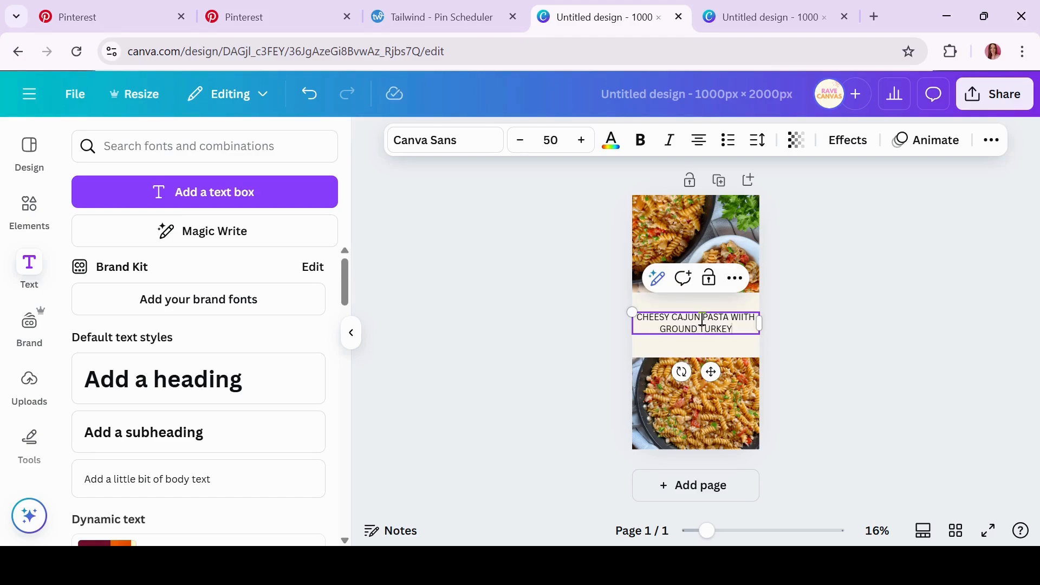
{"action": "left_click", "coordinate": [744, 318]}
{"action": "key", "text": "BackSpace"}
{"action": "key", "text": "BackSpace"}
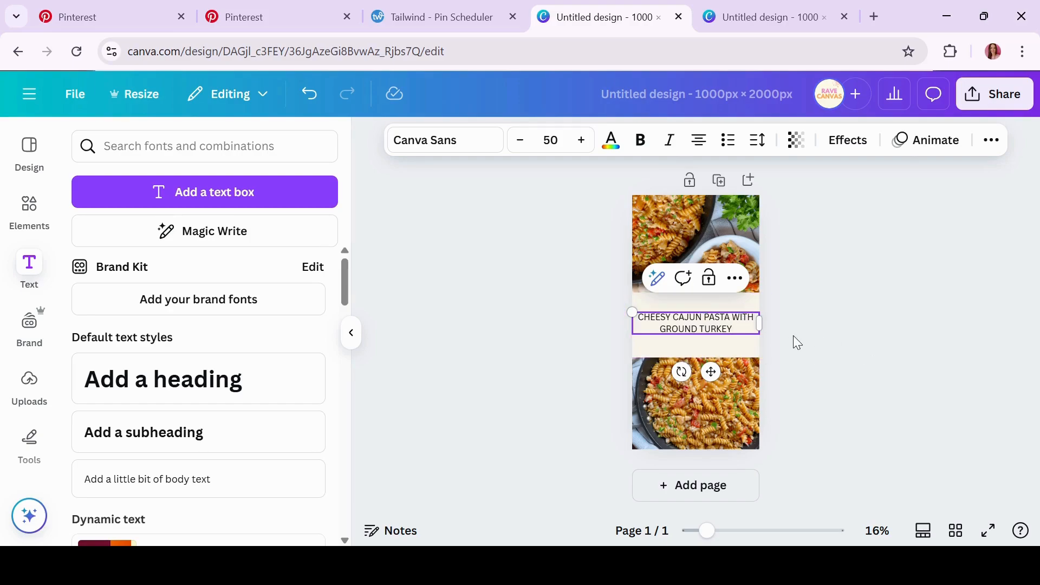
{"action": "left_click", "coordinate": [816, 343]}
Set the title to Poppins at size 75 and nudge it up within the banner
{"action": "left_click", "coordinate": [714, 333]}
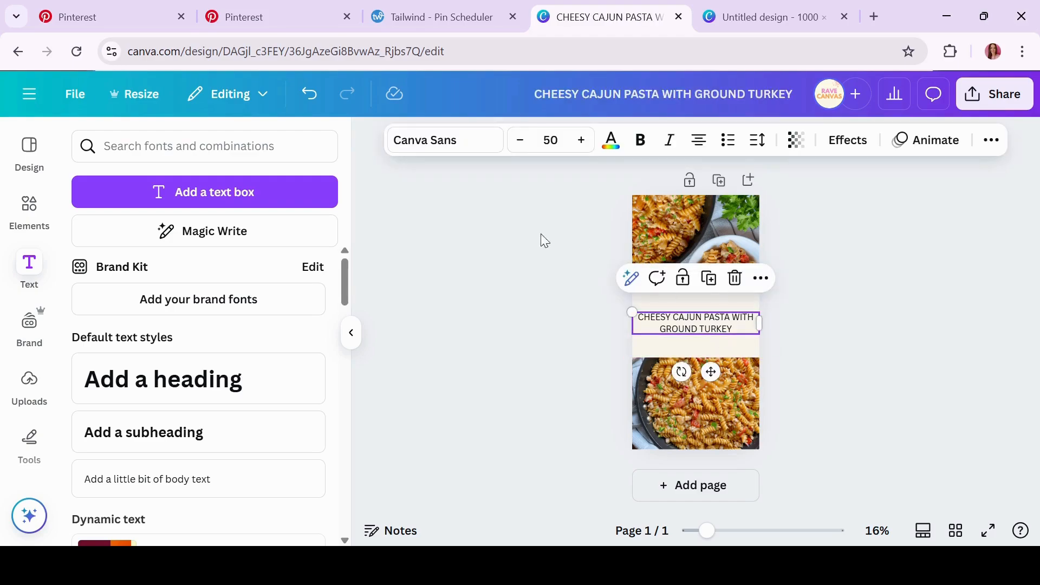
{"action": "left_click", "coordinate": [447, 142]}
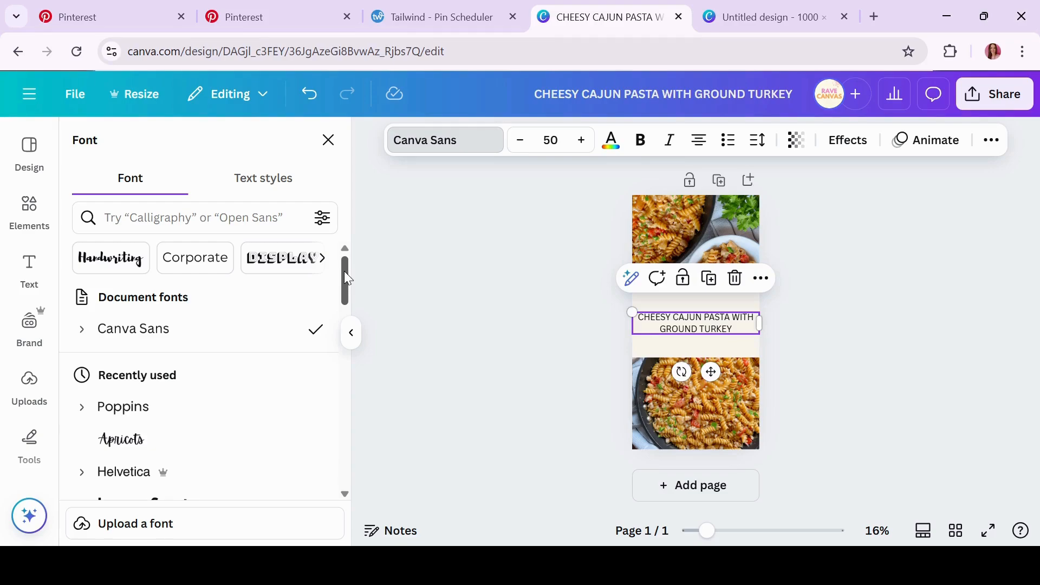
{"action": "left_click", "coordinate": [197, 407]}
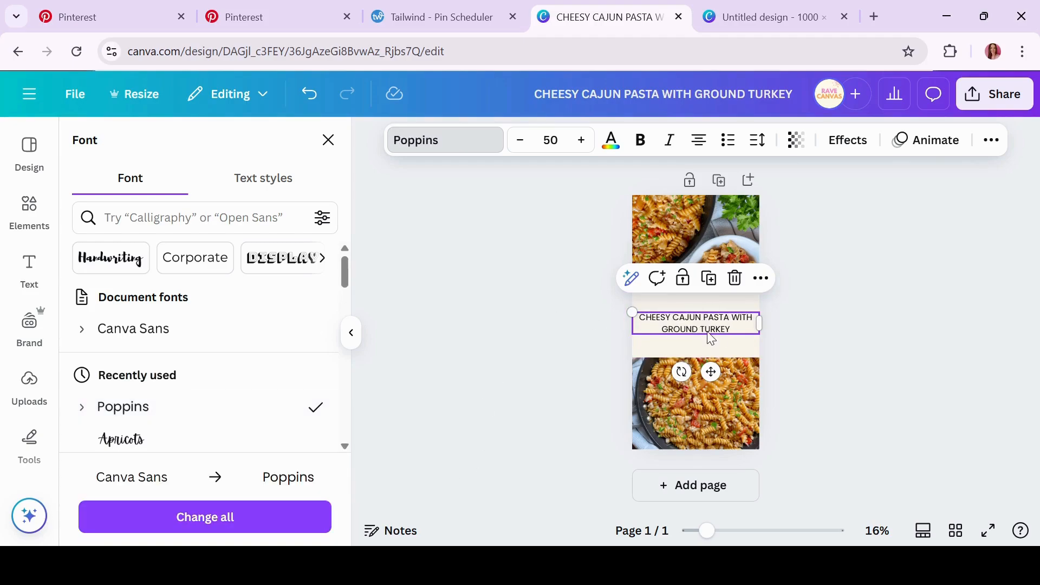
{"action": "left_click", "coordinate": [551, 411]}
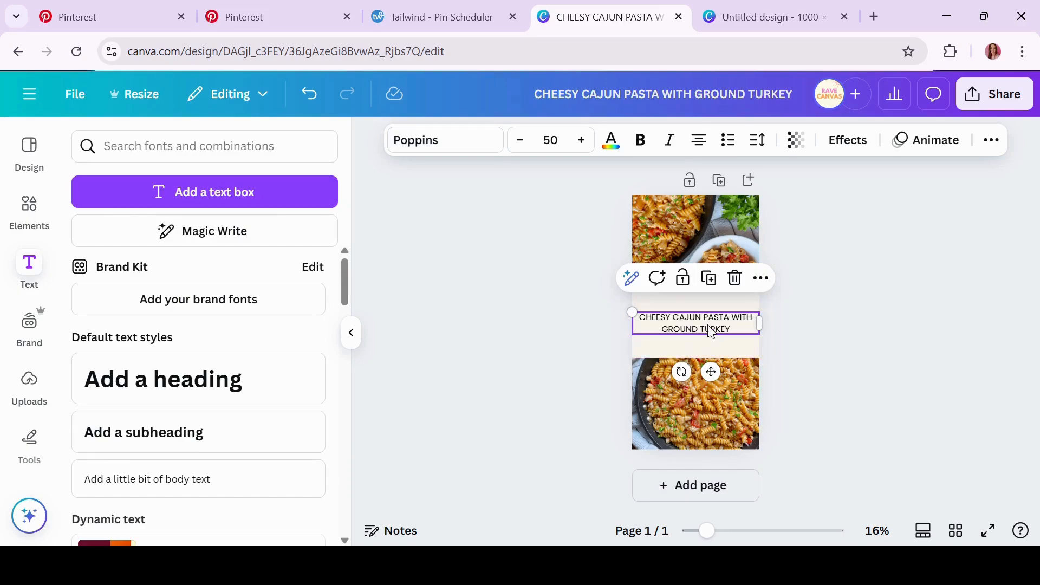
{"action": "left_click", "coordinate": [554, 140]}
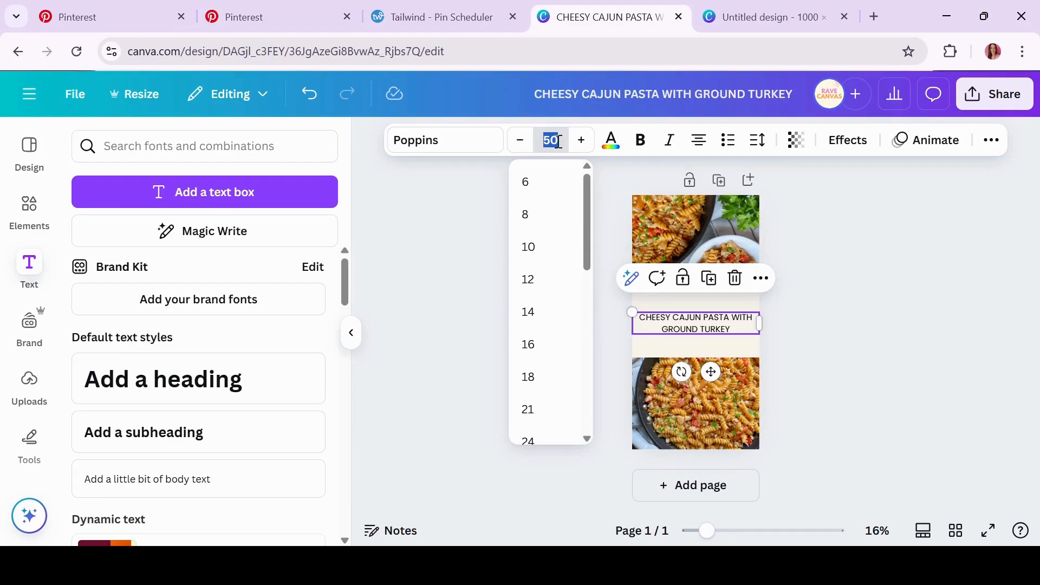
{"action": "type", "text": "75"}
{"action": "key", "text": "Return"}
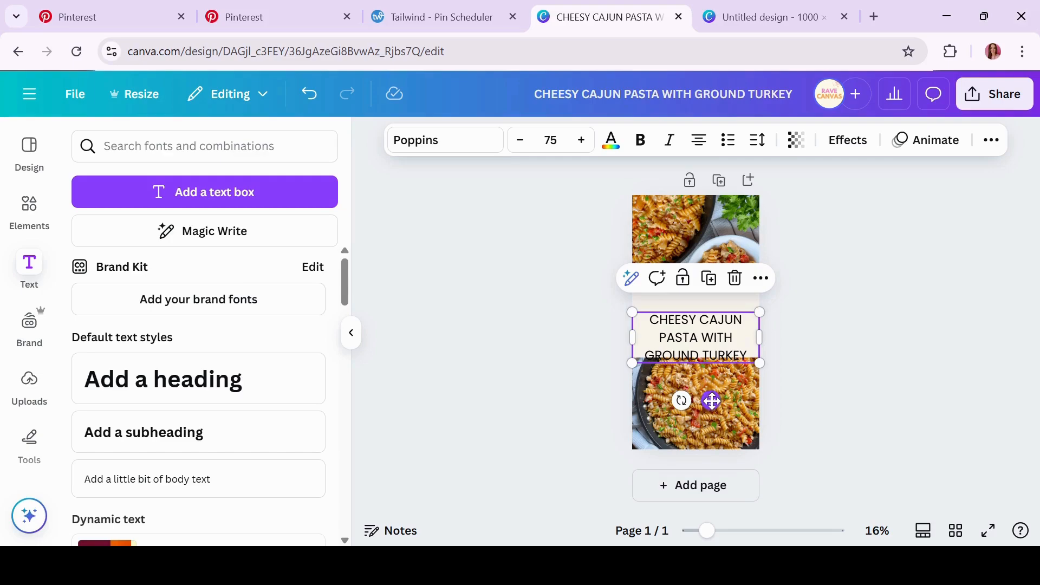
{"action": "left_click_drag", "start_coordinate": [711, 401], "coordinate": [711, 388]}
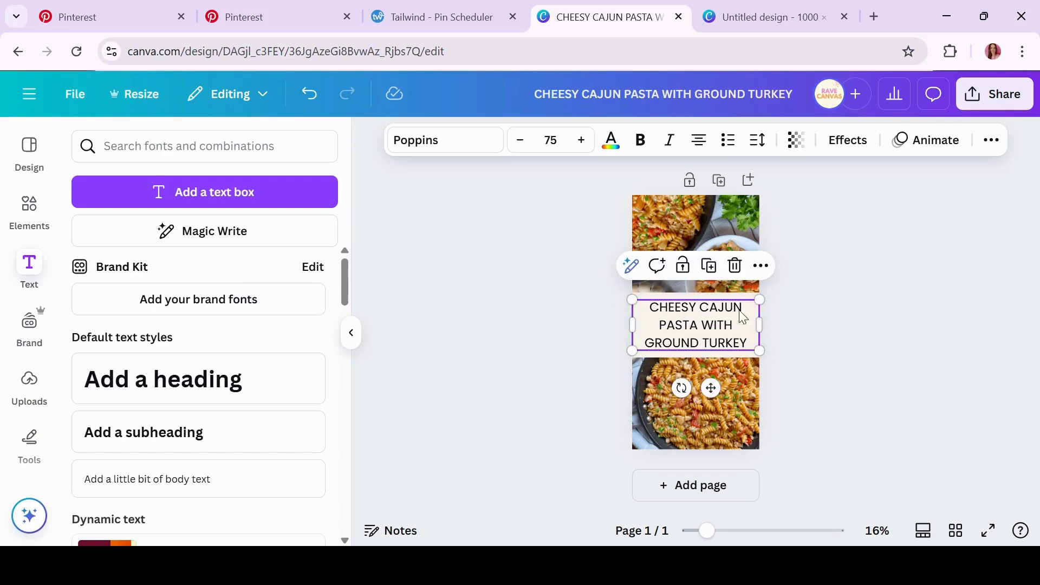
Tighten the title's line spacing from 1.14 down to 1.05
{"action": "left_click", "coordinate": [761, 143]}
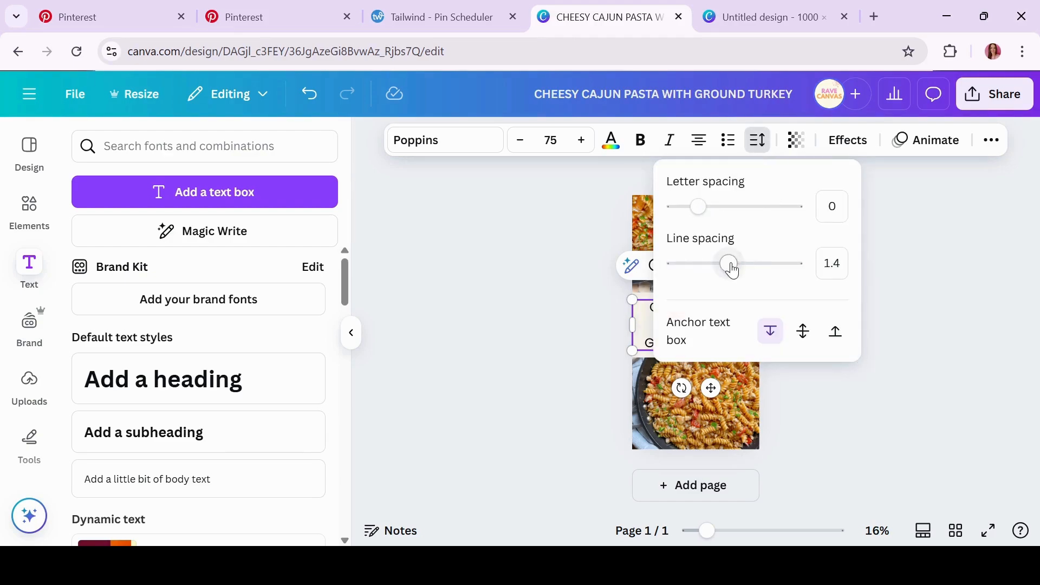
{"action": "left_click_drag", "start_coordinate": [733, 269], "coordinate": [715, 276]}
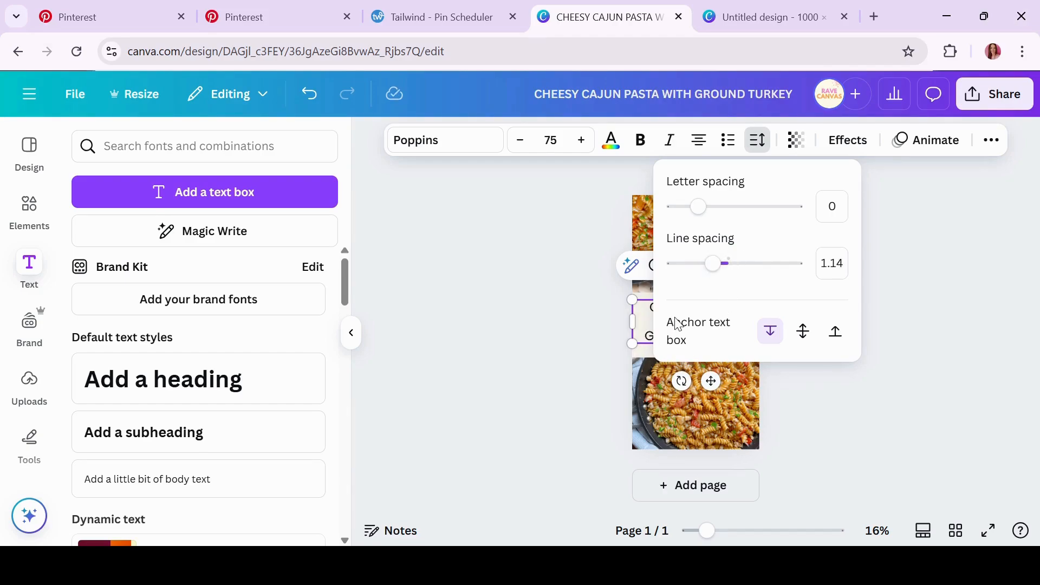
{"action": "left_click_drag", "start_coordinate": [715, 269], "coordinate": [708, 270]}
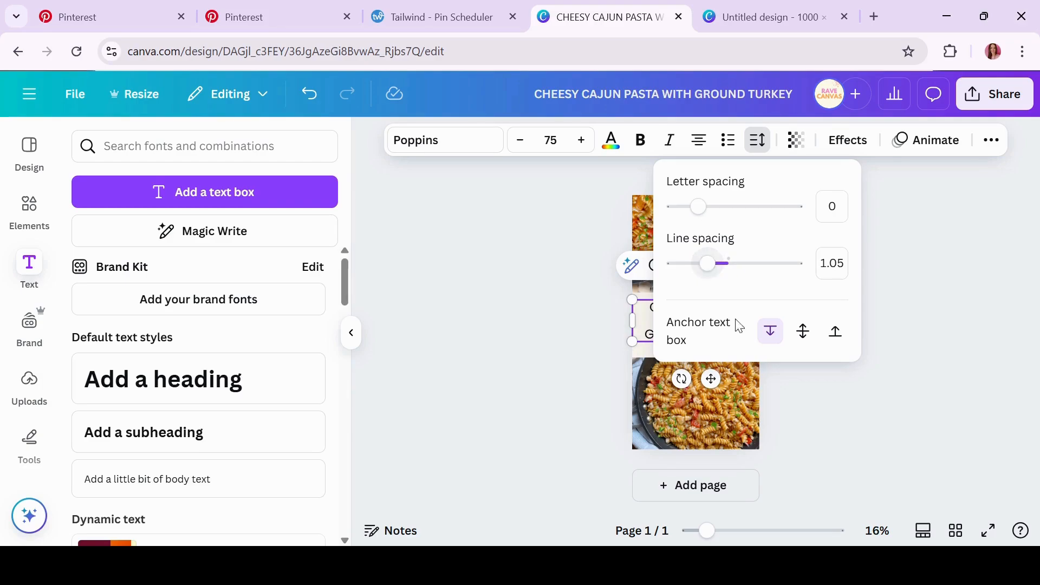
{"action": "left_click", "coordinate": [809, 443]}
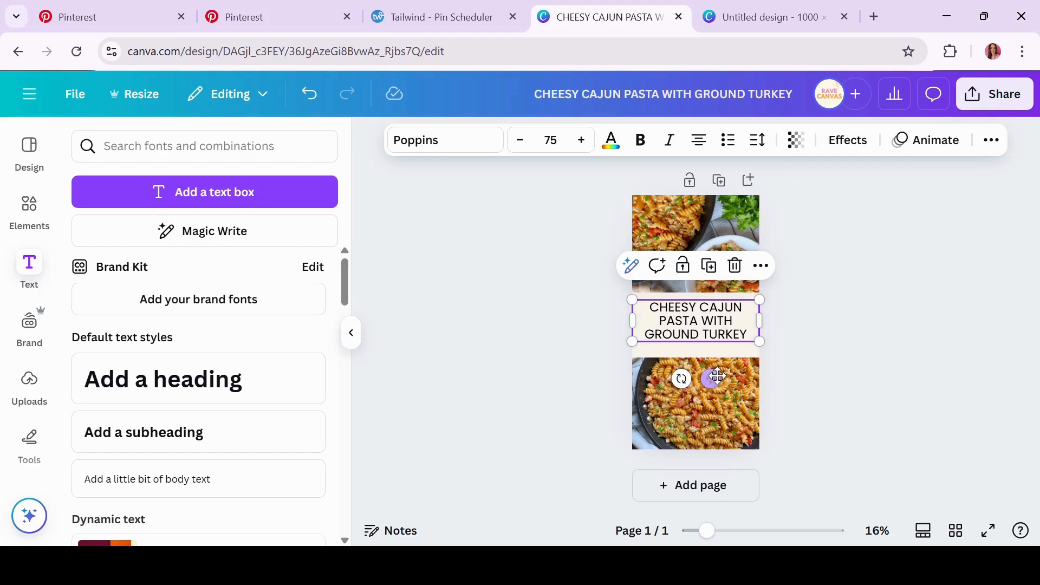
Nudge the title box on the cream band and bring up its Effects styles
{"action": "left_click_drag", "start_coordinate": [711, 379], "coordinate": [710, 378]}
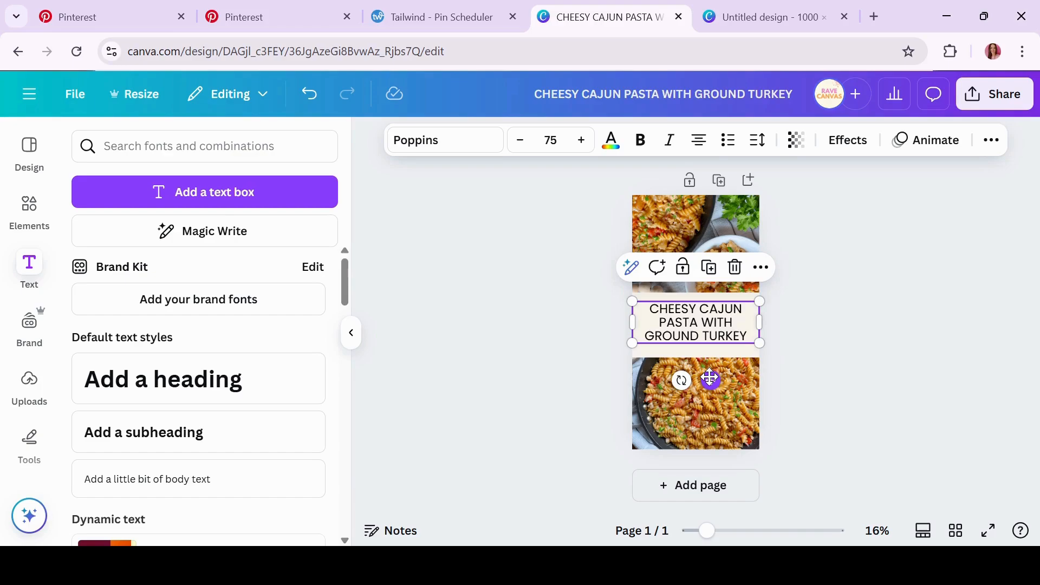
{"action": "left_click", "coordinate": [863, 324]}
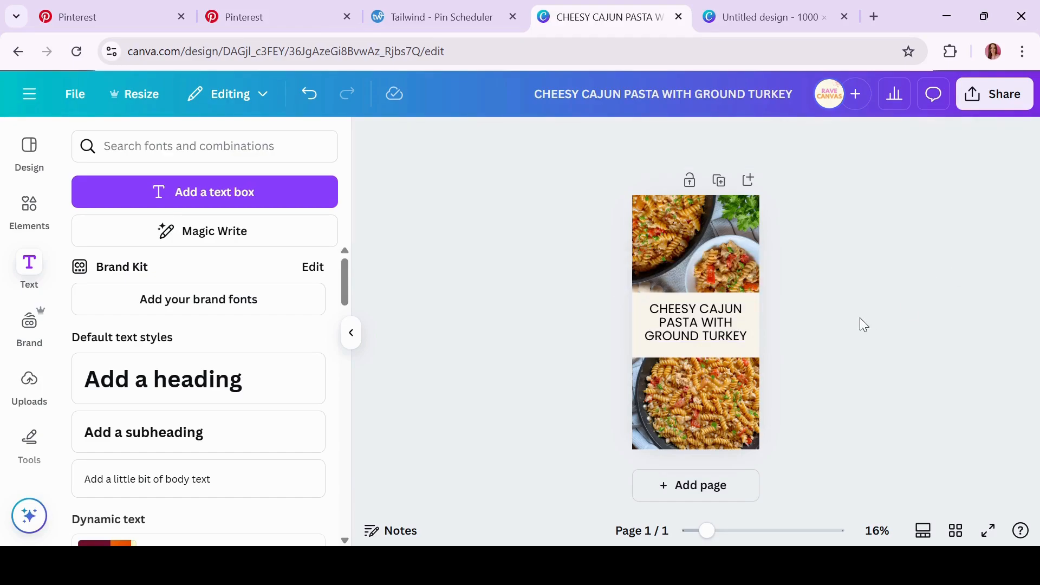
{"action": "left_click", "coordinate": [719, 340]}
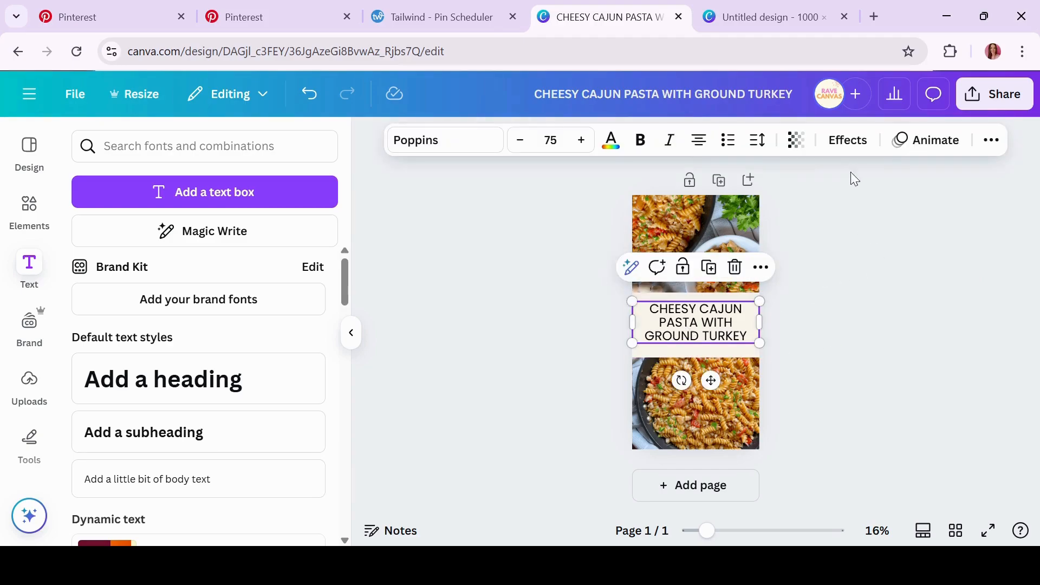
{"action": "left_click", "coordinate": [846, 142]}
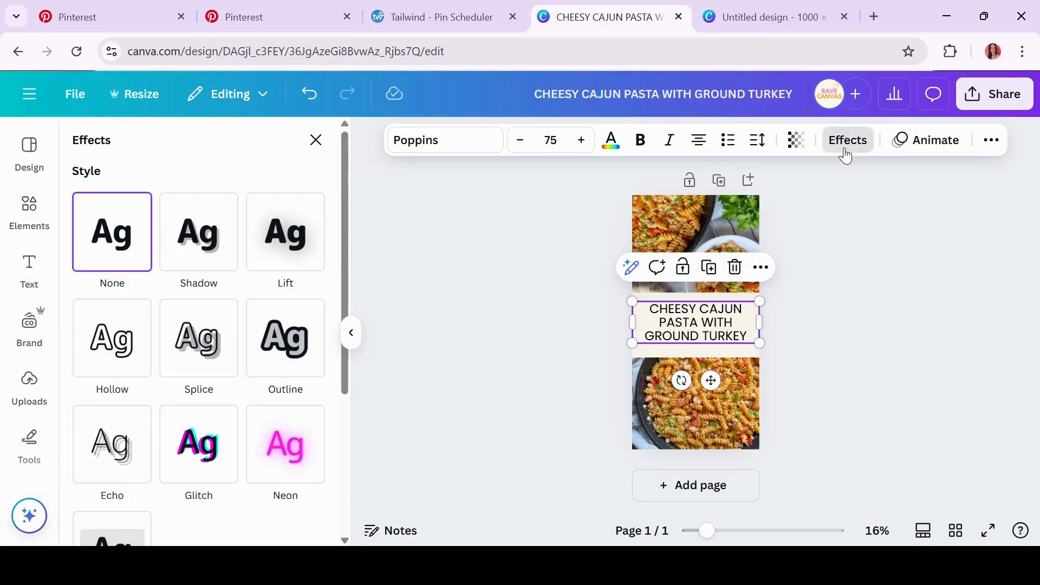
Reselect the whole title box and make the title bold
{"action": "left_click", "coordinate": [496, 288]}
{"action": "left_click", "coordinate": [726, 331]}
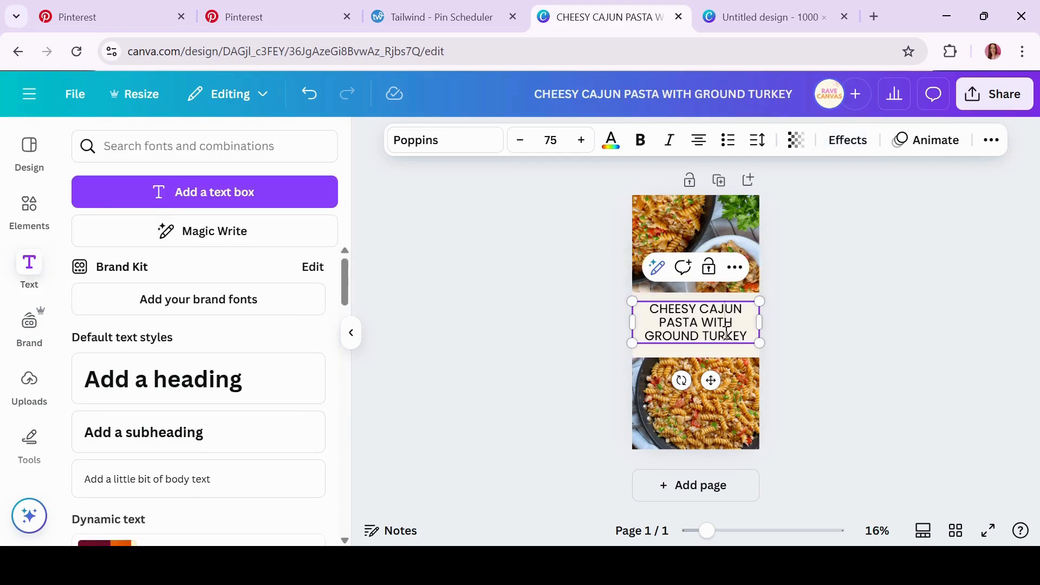
{"action": "left_click", "coordinate": [518, 350]}
{"action": "left_click", "coordinate": [678, 333]}
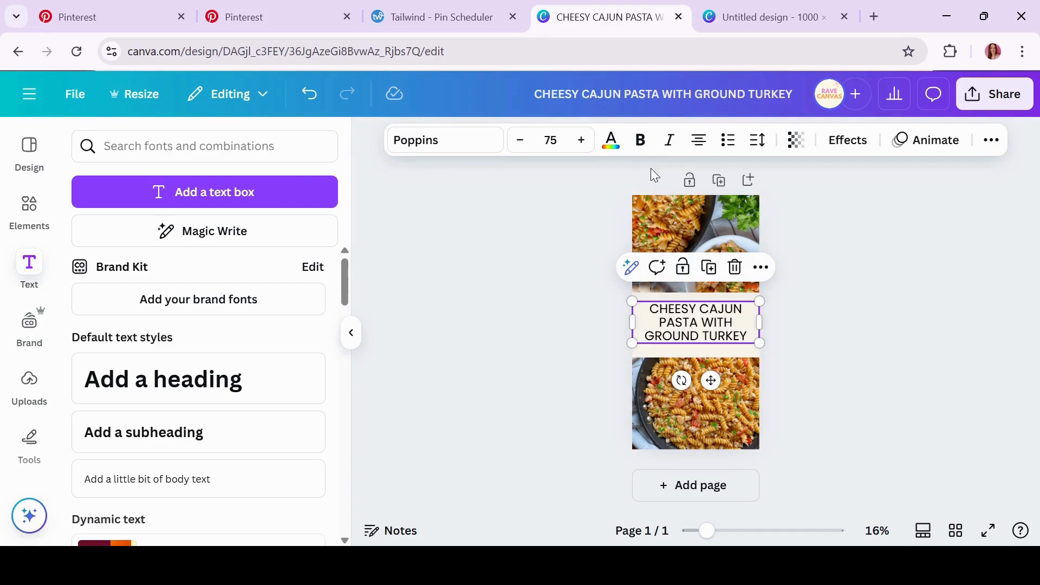
{"action": "left_click", "coordinate": [643, 143]}
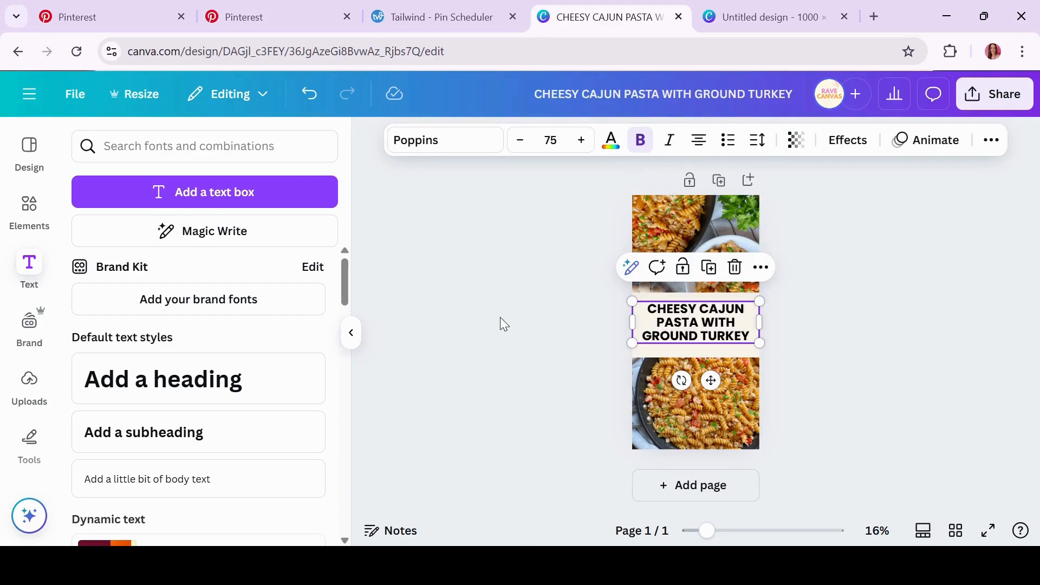
Try an Outline effect on the title, settling on a white outline after testing pink
{"action": "left_click", "coordinate": [844, 140]}
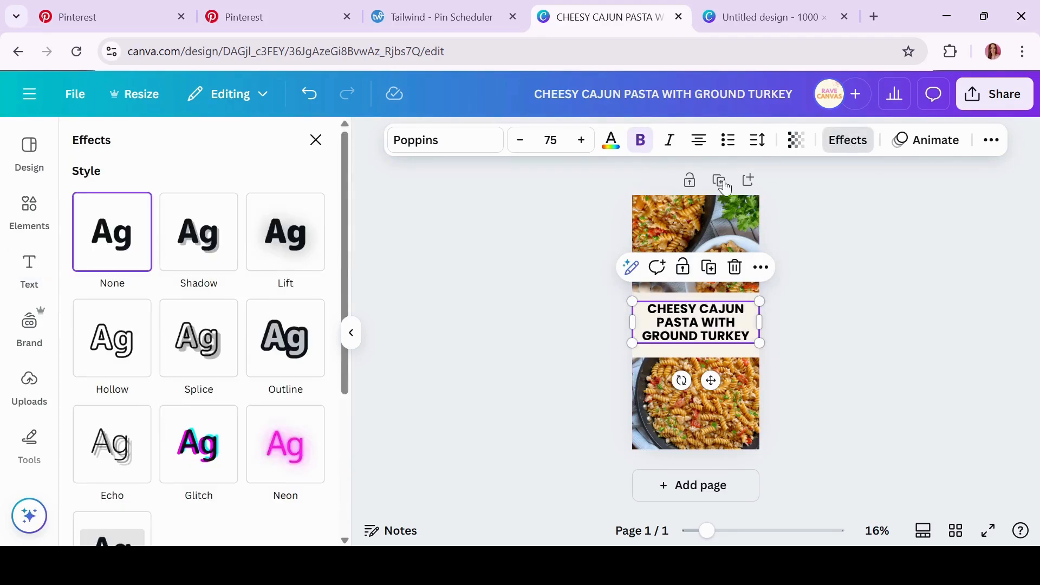
{"action": "left_click", "coordinate": [299, 356]}
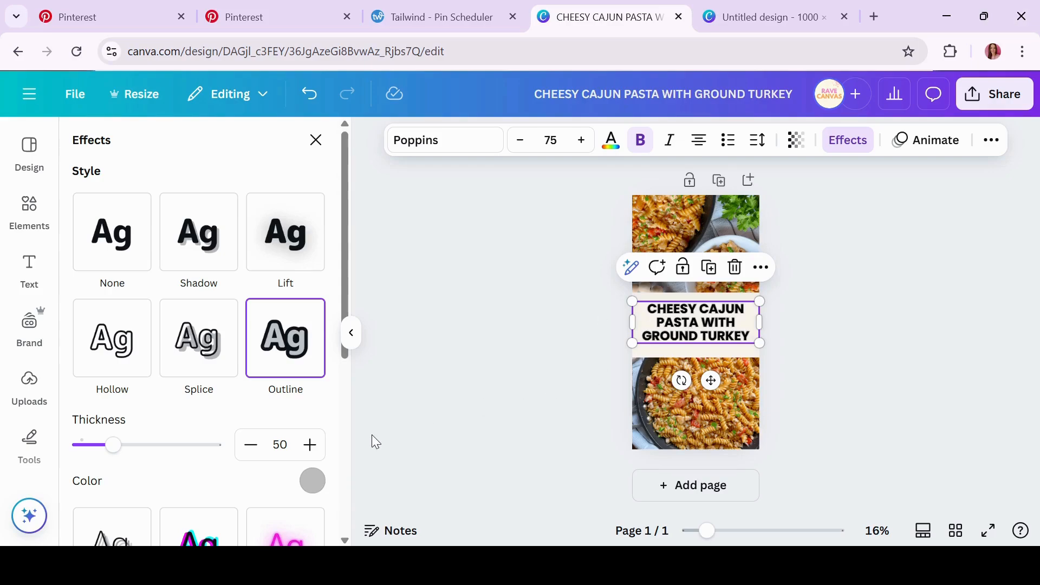
{"action": "left_click", "coordinate": [312, 480]}
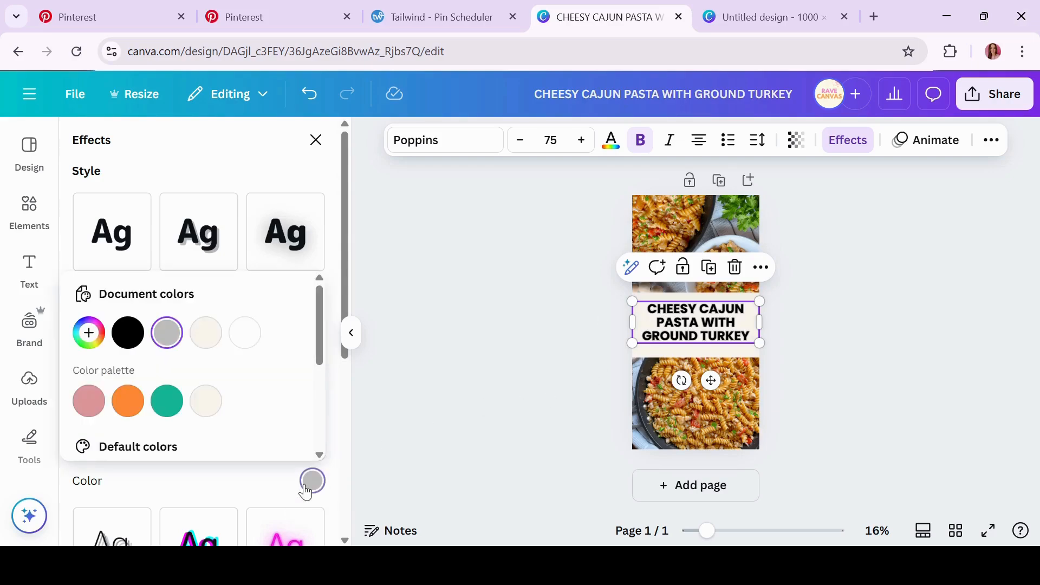
{"action": "left_click", "coordinate": [247, 335]}
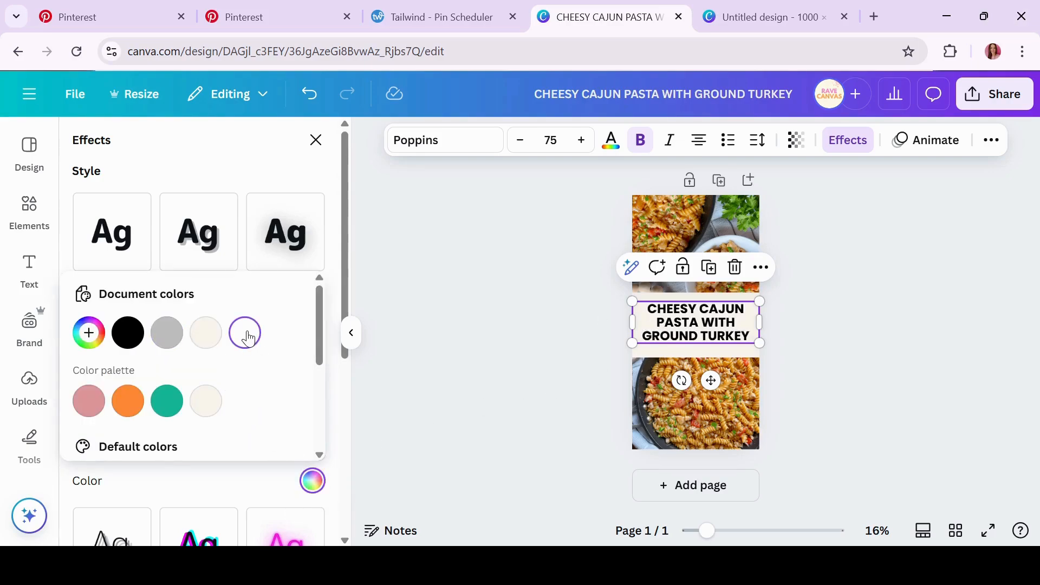
{"action": "left_click", "coordinate": [91, 402]}
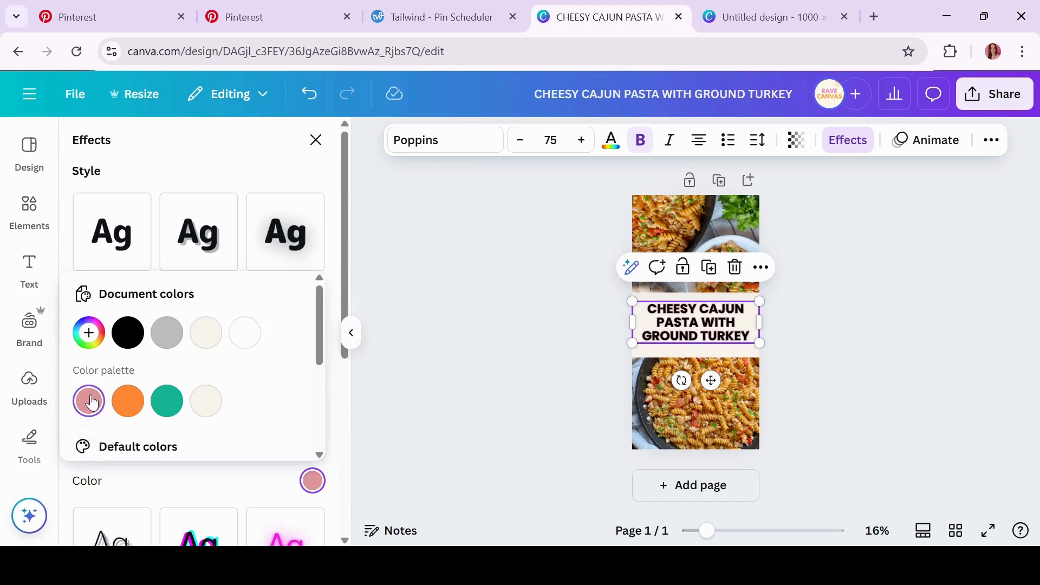
{"action": "left_click", "coordinate": [245, 335]}
Switch the title to the Lift effect, turn bold off and raise the intensity to 50
{"action": "left_click", "coordinate": [298, 253]}
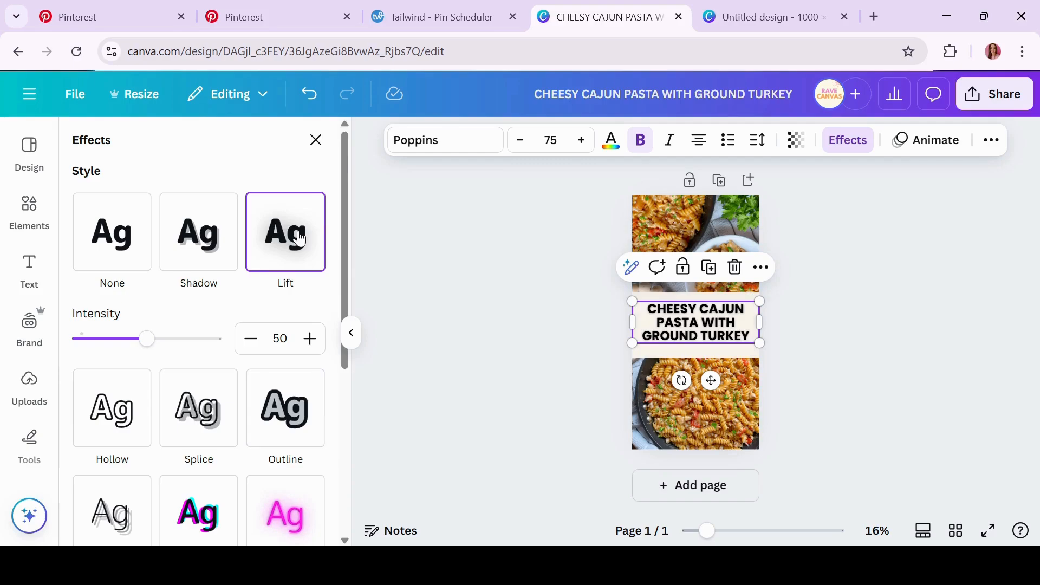
{"action": "left_click", "coordinate": [642, 143]}
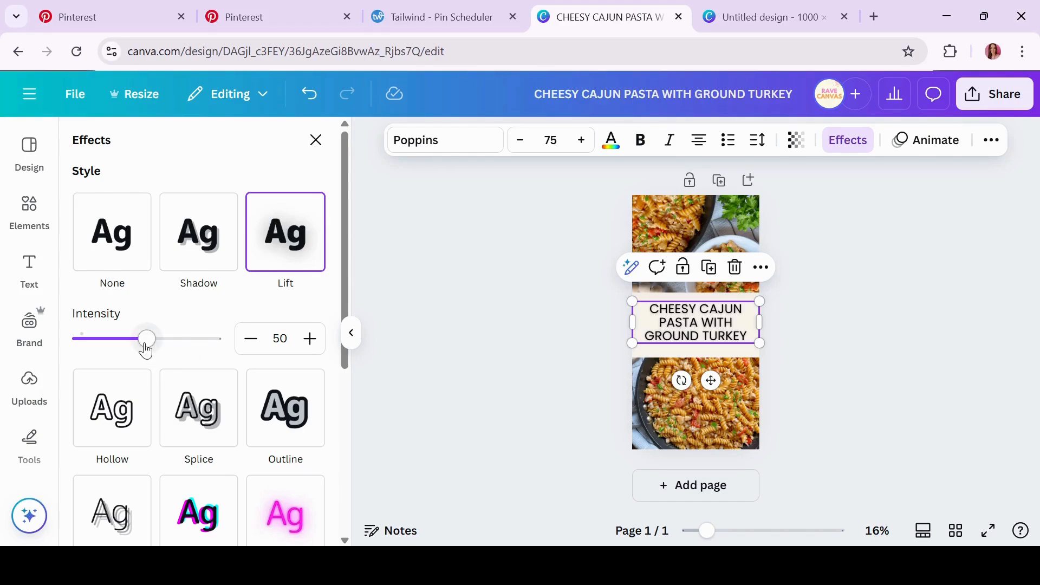
{"action": "left_click_drag", "start_coordinate": [146, 351], "coordinate": [201, 342]}
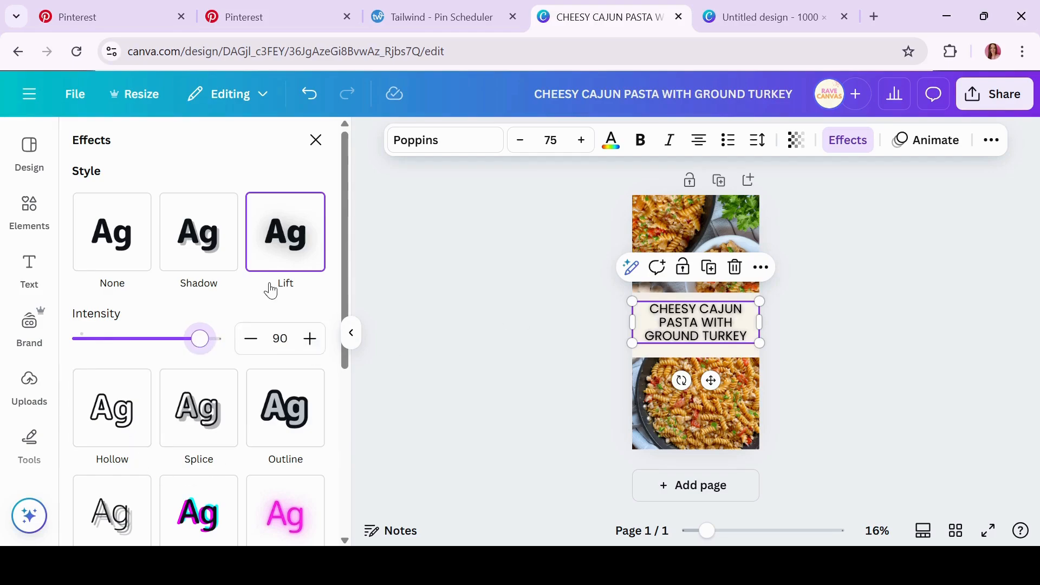
{"action": "left_click_drag", "start_coordinate": [345, 233], "coordinate": [352, 264]}
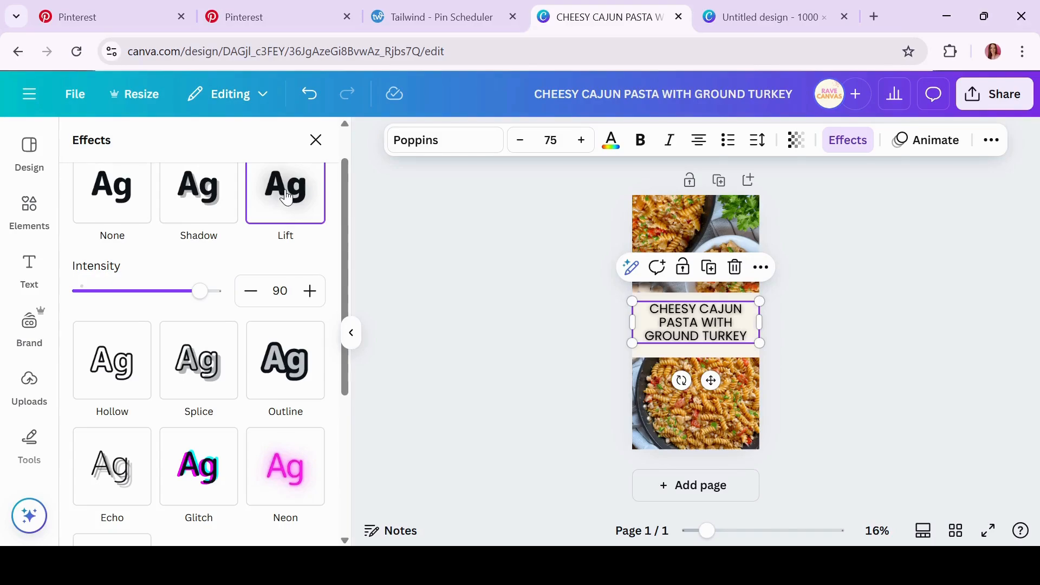
Try the Splice effect on the title and make it bold again
{"action": "left_click", "coordinate": [870, 350]}
{"action": "left_click", "coordinate": [706, 324]}
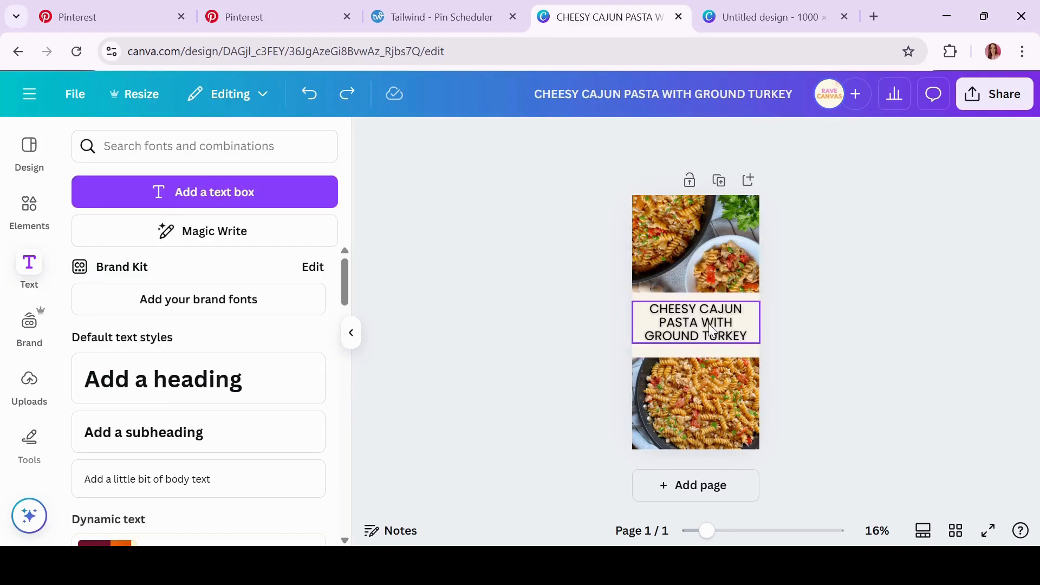
{"action": "left_click", "coordinate": [845, 141]}
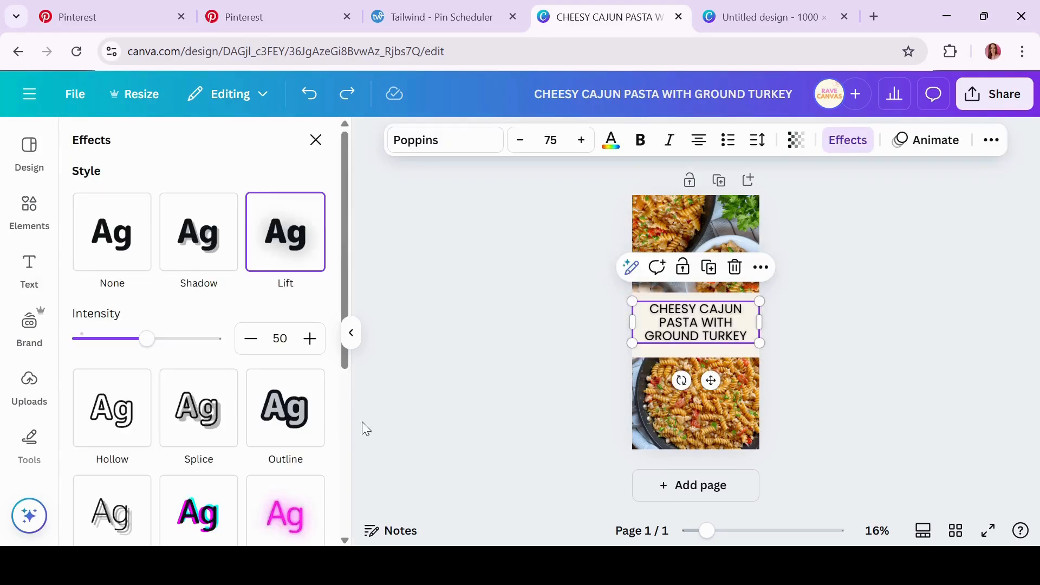
{"action": "left_click", "coordinate": [193, 420]}
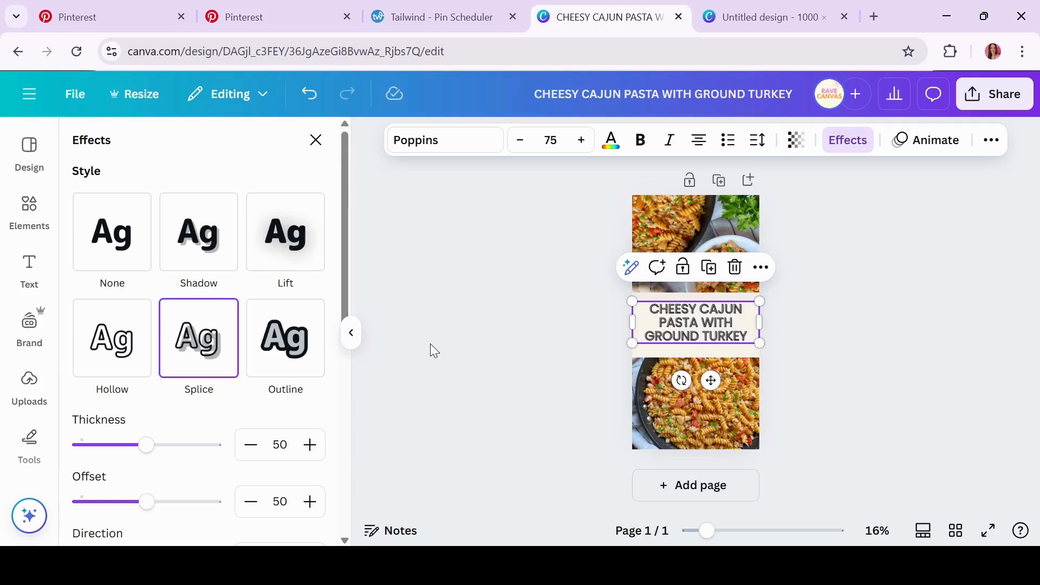
{"action": "left_click", "coordinate": [640, 140]}
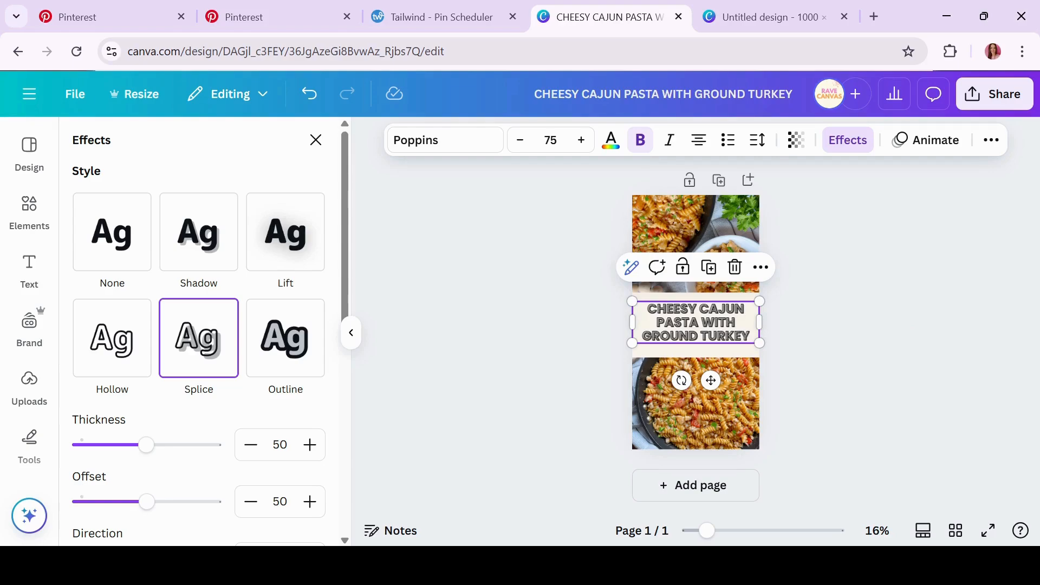
Return the title to the Lift effect and close the effects panel
{"action": "scroll", "coordinate": [904, 327], "scroll_direction": "up", "scroll_amount": 3}
{"action": "scroll", "coordinate": [696, 325], "scroll_direction": "up", "scroll_amount": 3}
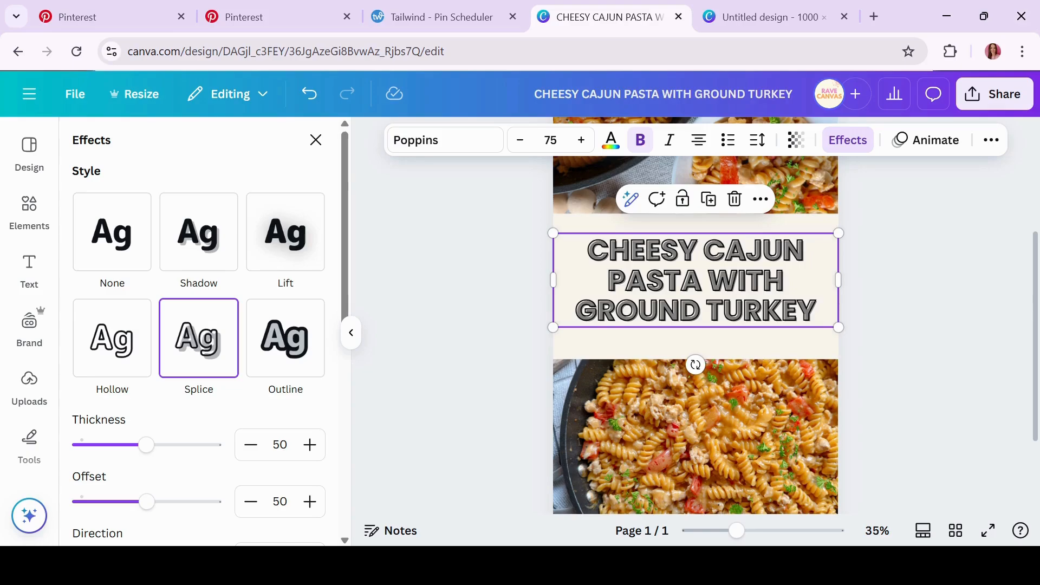
{"action": "scroll", "coordinate": [696, 429], "scroll_direction": "down", "scroll_amount": 5}
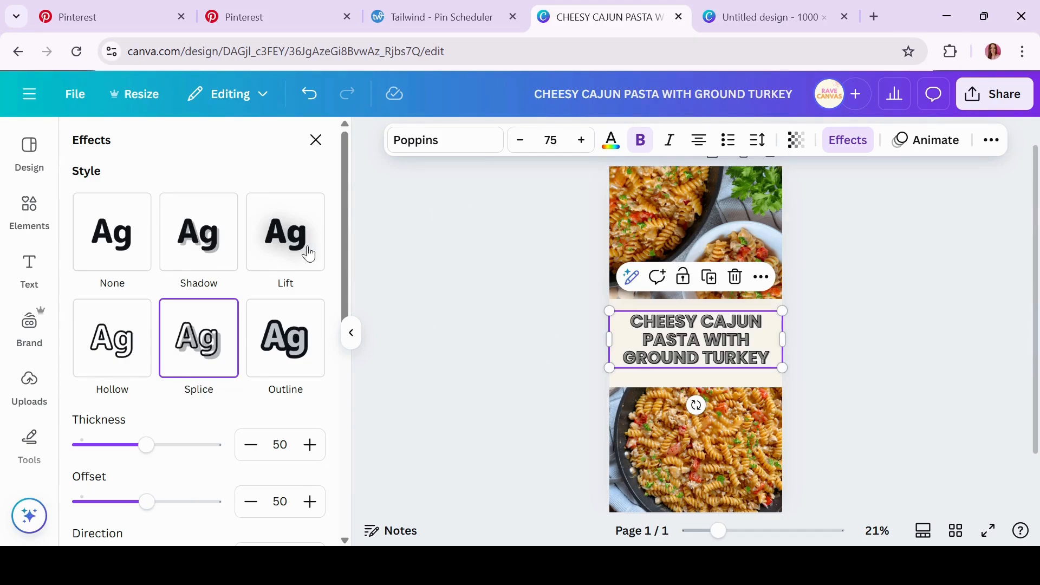
{"action": "left_click", "coordinate": [283, 235]}
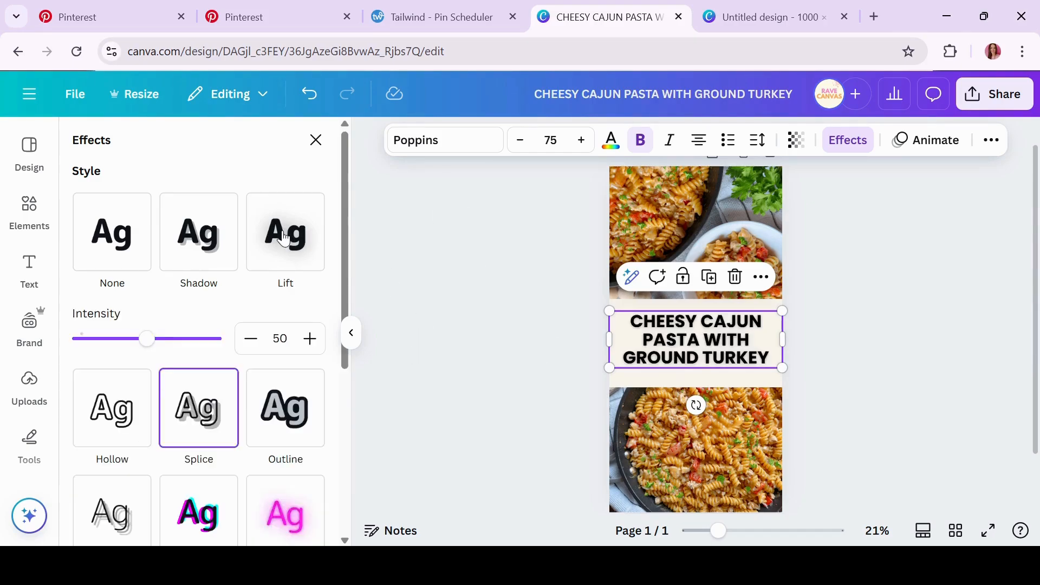
{"action": "left_click", "coordinate": [893, 331]}
{"action": "left_click", "coordinate": [740, 351]}
{"action": "left_click", "coordinate": [959, 320]}
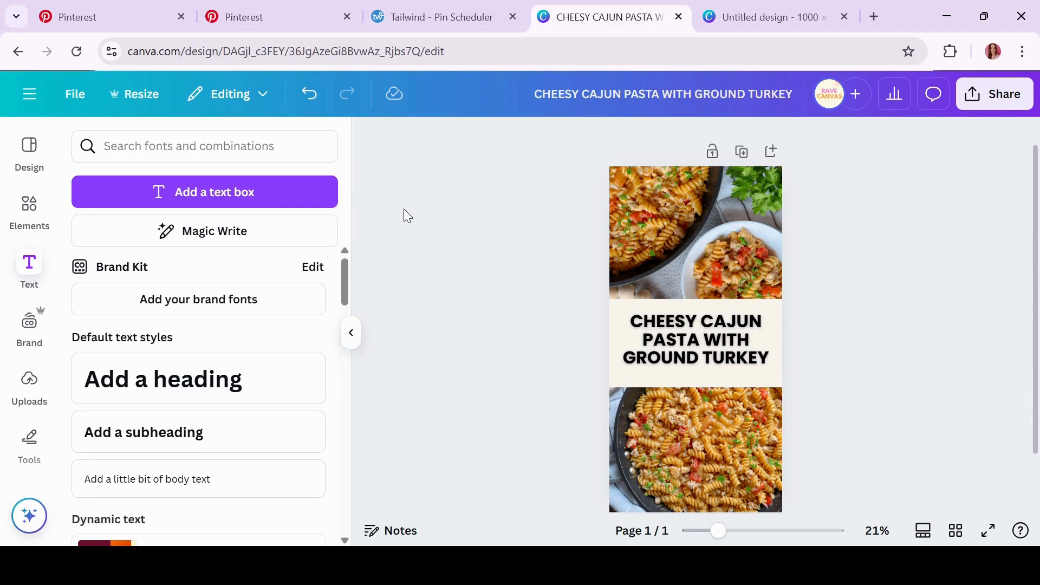
Add a text line reading 'One Pot' and move it just above the pasta title
{"action": "left_click", "coordinate": [233, 200]}
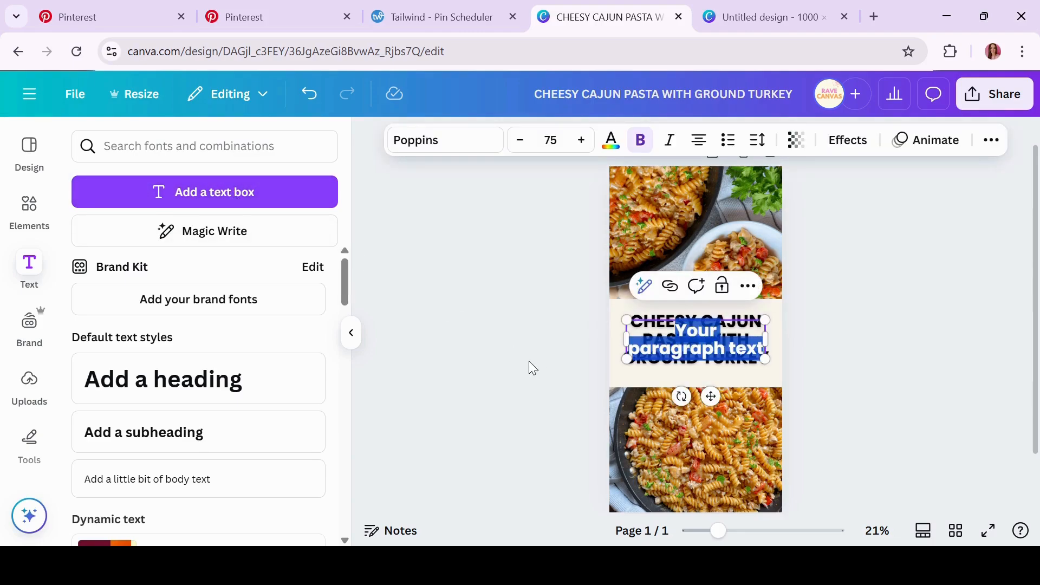
{"action": "type", "text": "ONE POT"}
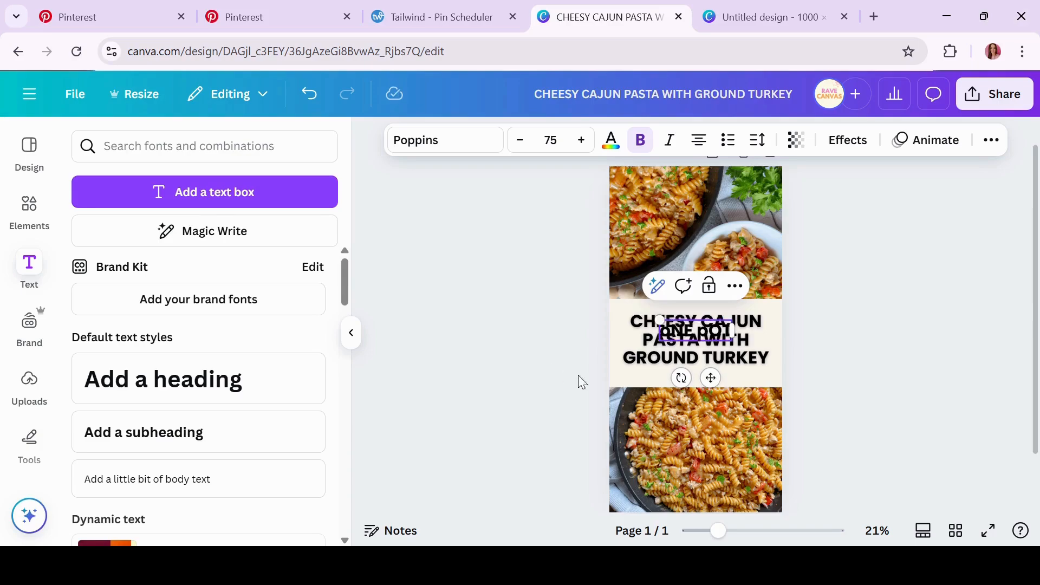
{"action": "triple_click", "coordinate": [710, 331]}
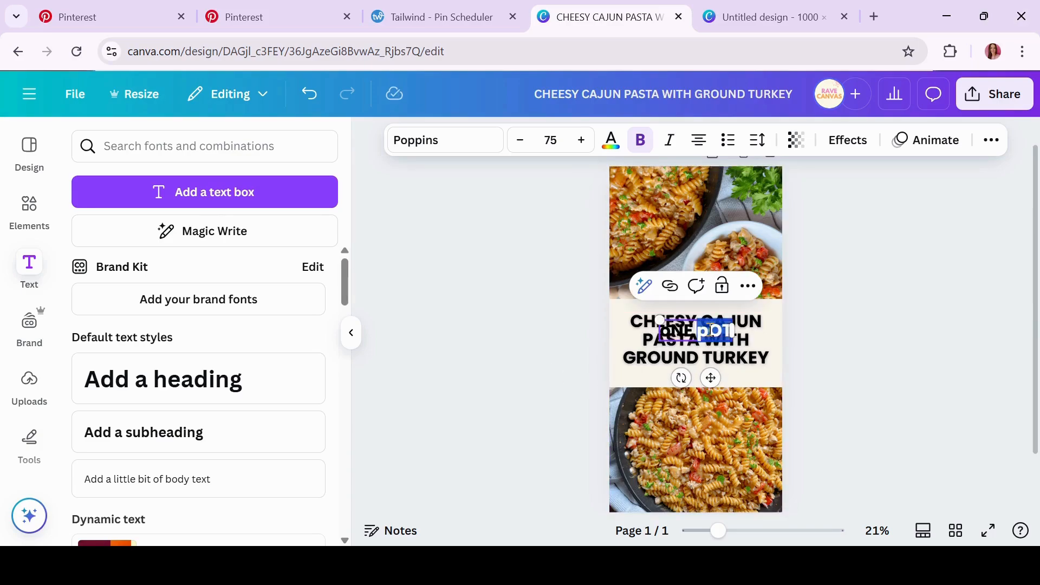
{"action": "type", "text": "One Pot"}
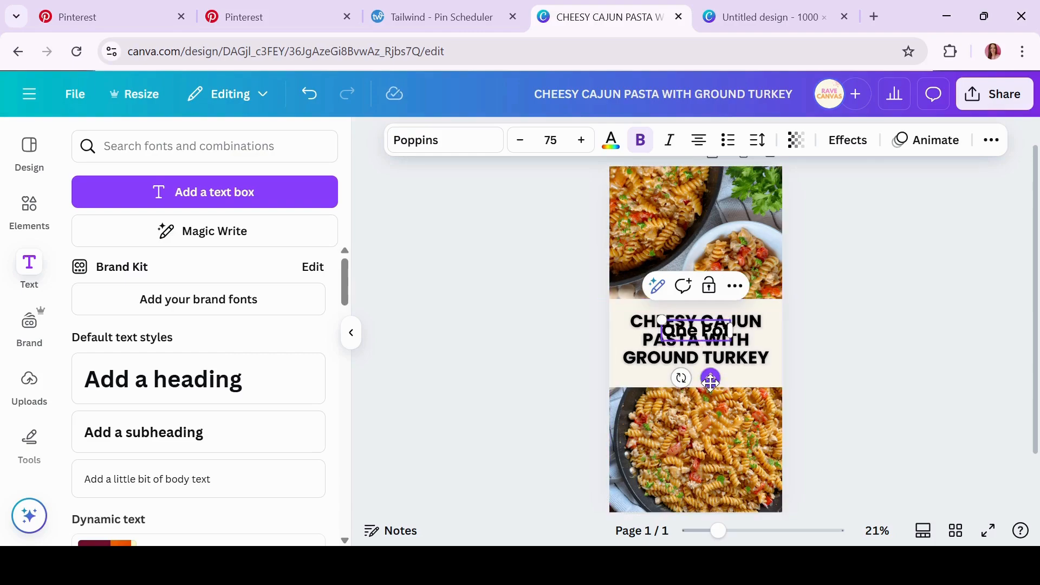
{"action": "left_click_drag", "start_coordinate": [708, 374], "coordinate": [708, 356]}
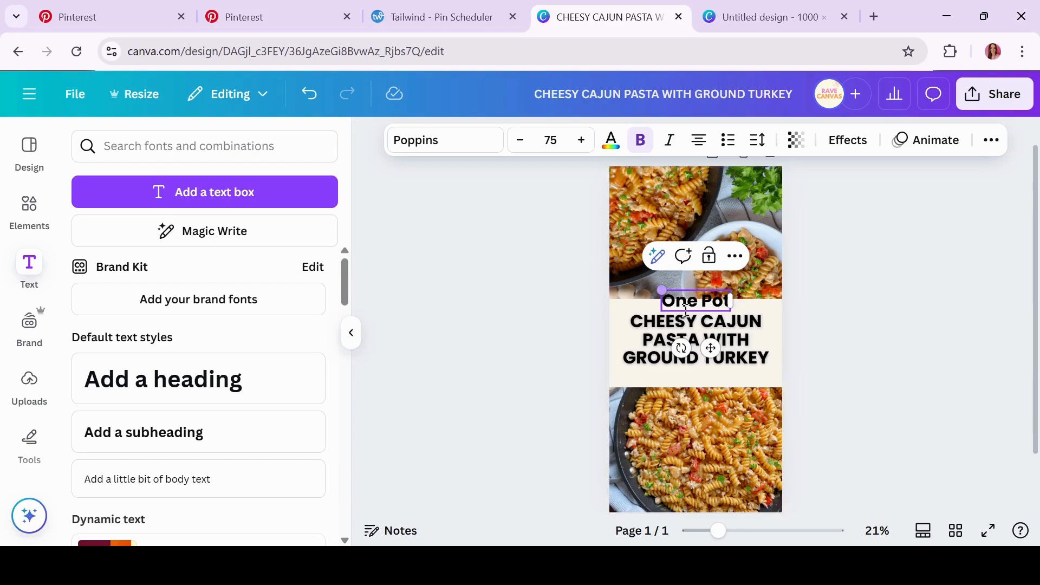
{"action": "left_click", "coordinate": [457, 139]}
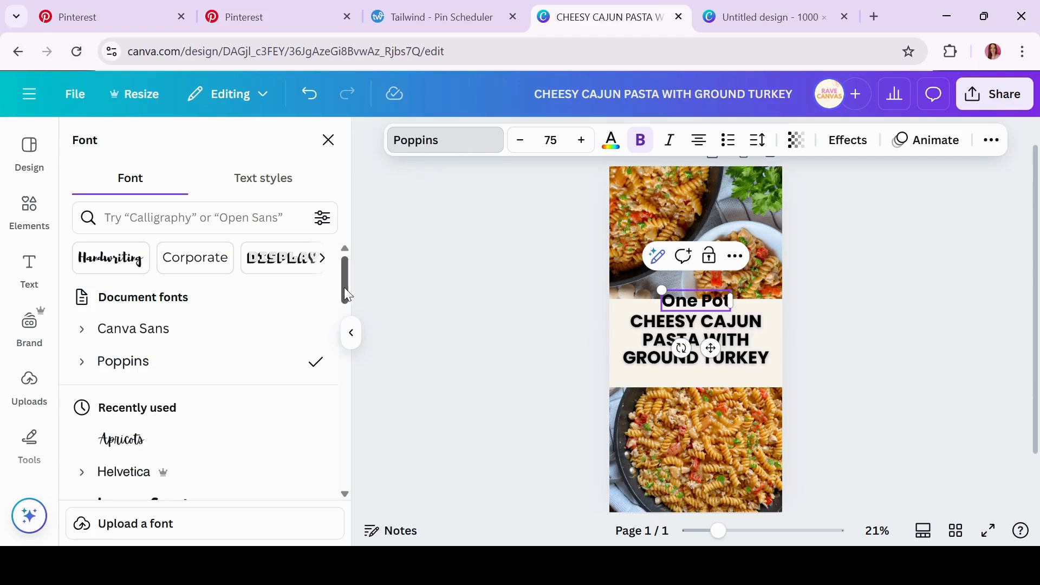
Set 'One Pot' in the Apricots script font with a white Outline effect
{"action": "left_click_drag", "start_coordinate": [344, 289], "coordinate": [343, 302]}
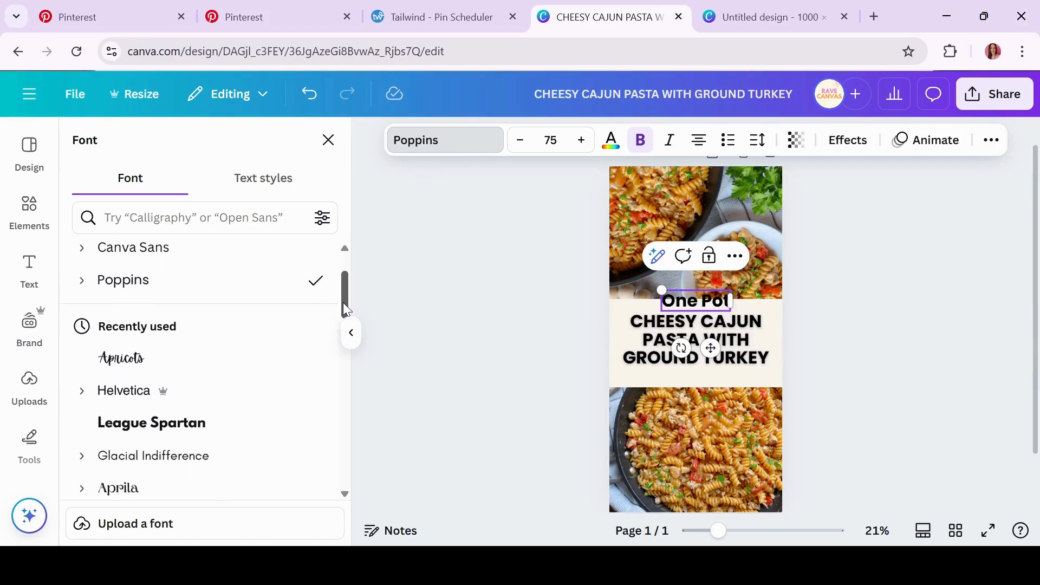
{"action": "left_click", "coordinate": [167, 361]}
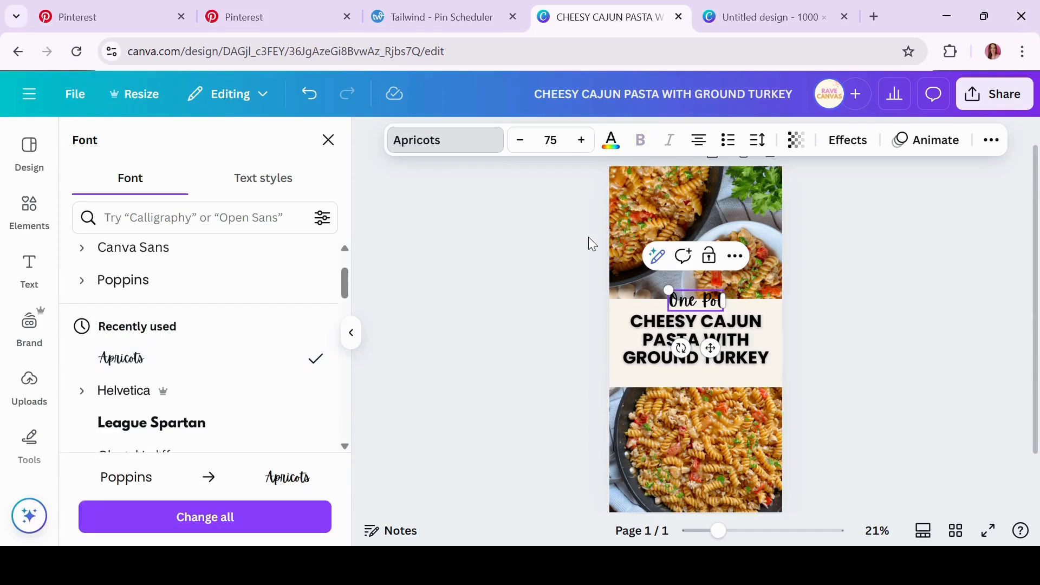
{"action": "left_click", "coordinate": [857, 149]}
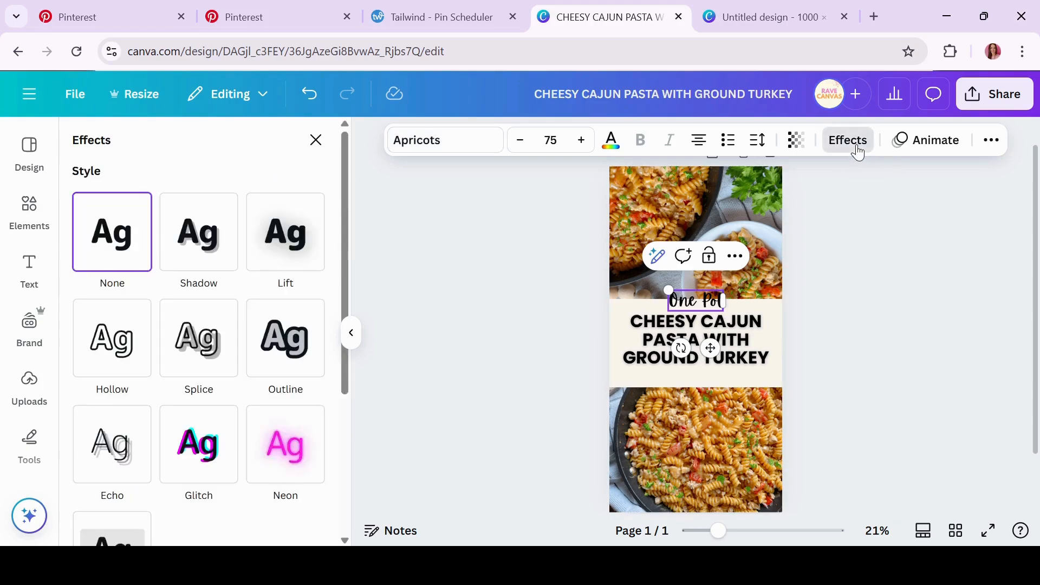
{"action": "left_click", "coordinate": [278, 366]}
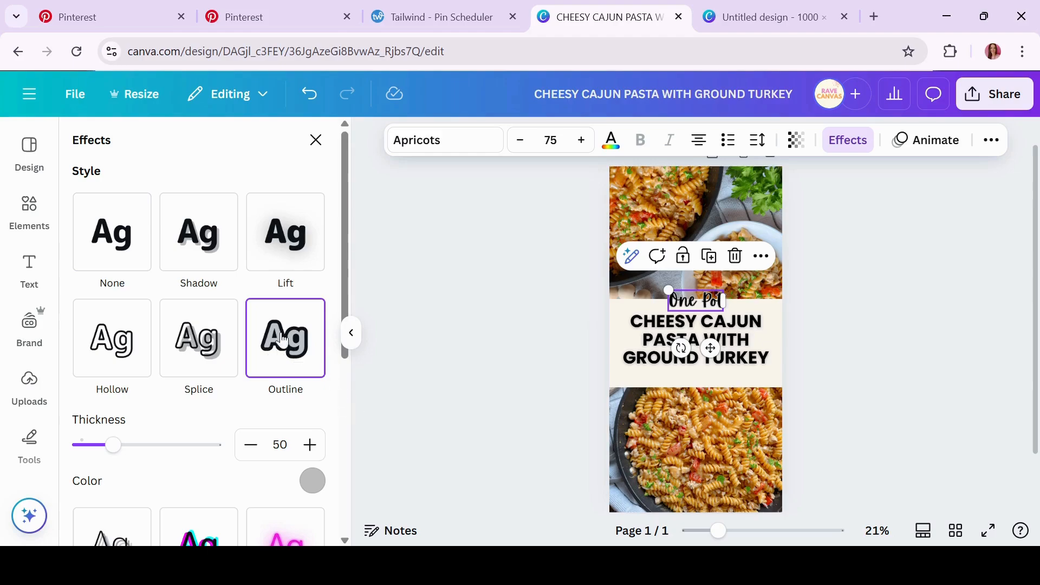
{"action": "left_click", "coordinate": [318, 482]}
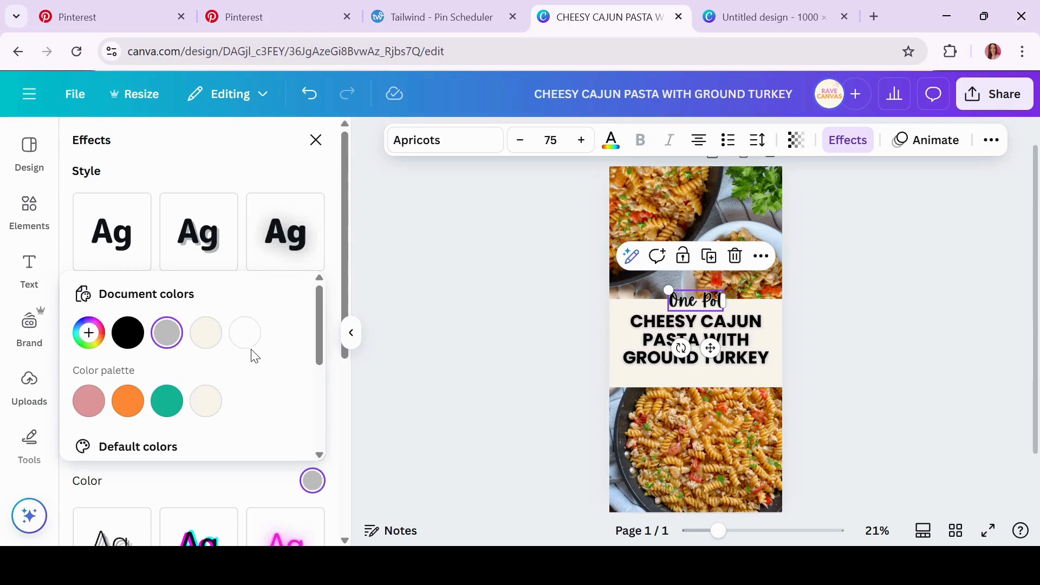
{"action": "left_click", "coordinate": [245, 333]}
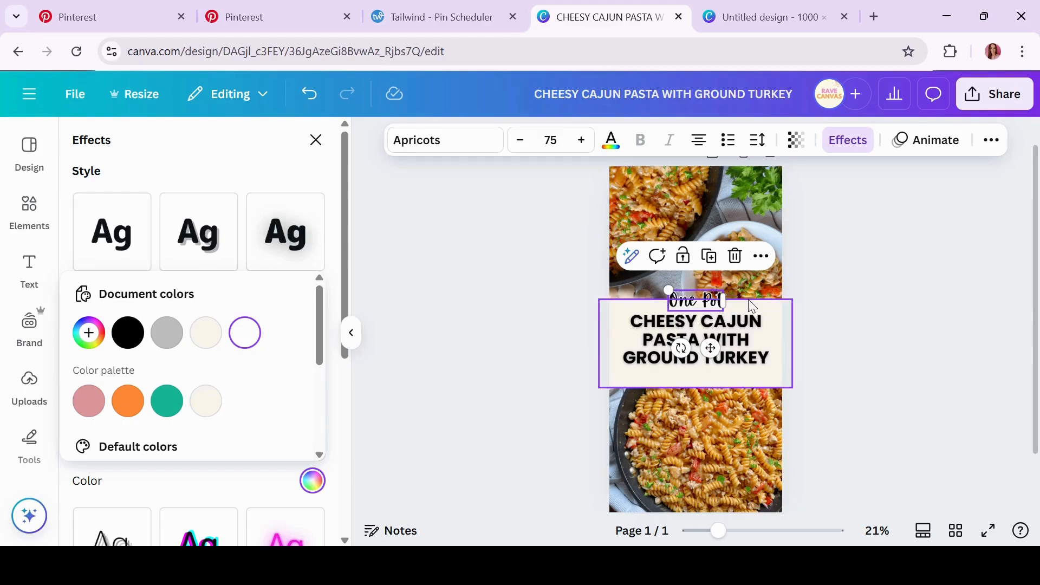
Enlarge 'One Pot' to size 90 and nudge it slightly higher on the banner
{"action": "left_click", "coordinate": [583, 142]}
{"action": "left_click", "coordinate": [584, 142]}
{"action": "left_click", "coordinate": [583, 142]}
{"action": "left_click", "coordinate": [583, 142]}
{"action": "left_click", "coordinate": [584, 142]}
{"action": "left_click", "coordinate": [584, 142]}
{"action": "left_click", "coordinate": [583, 142]}
{"action": "left_click", "coordinate": [584, 142]}
{"action": "left_click", "coordinate": [583, 142]}
{"action": "left_click", "coordinate": [583, 142]}
{"action": "left_click", "coordinate": [583, 142]}
{"action": "left_click", "coordinate": [584, 142]}
{"action": "left_click", "coordinate": [583, 142]}
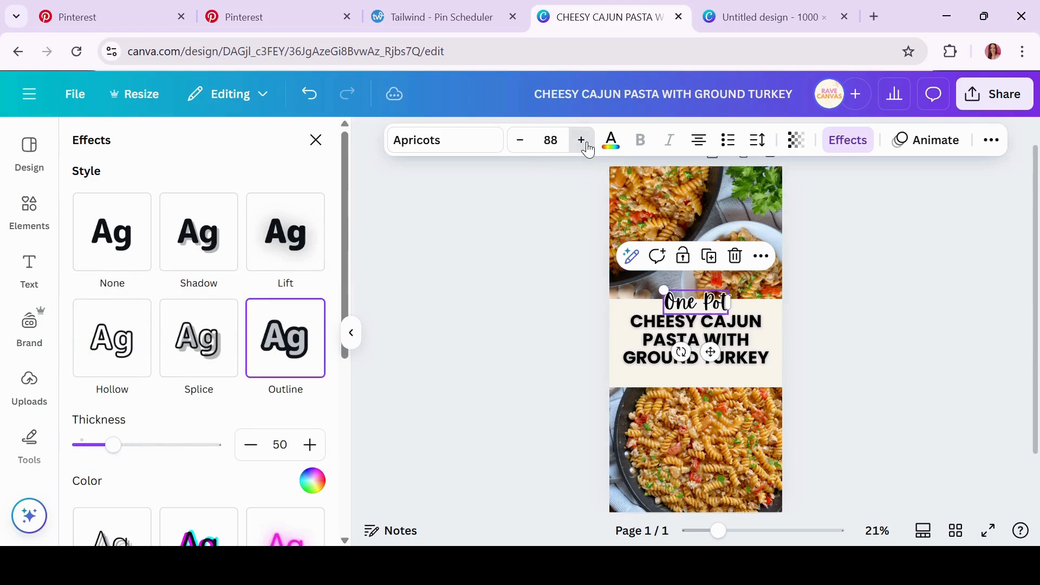
{"action": "left_click", "coordinate": [583, 142]}
{"action": "left_click", "coordinate": [584, 142]}
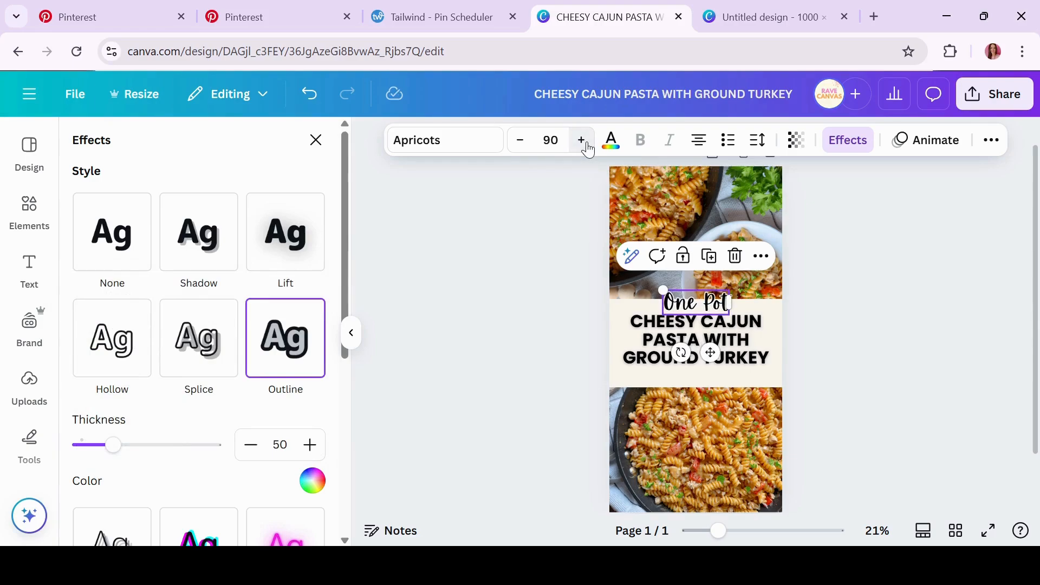
{"action": "left_click", "coordinate": [502, 317]}
{"action": "left_click_drag", "start_coordinate": [707, 353], "coordinate": [707, 346]}
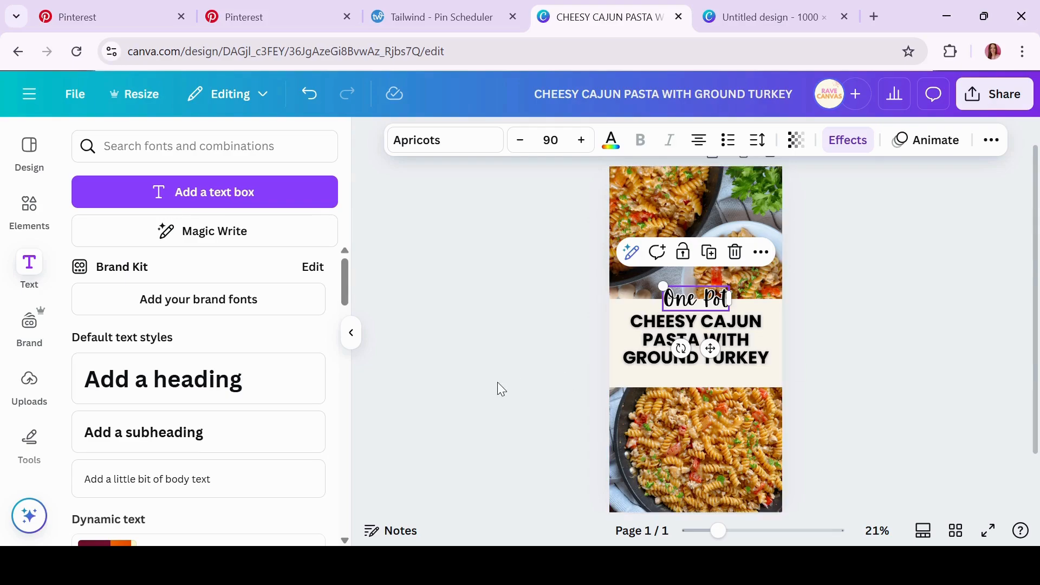
Colour the 'One Pot' script text coral red from the Default colors swatches
{"action": "left_click", "coordinate": [538, 376]}
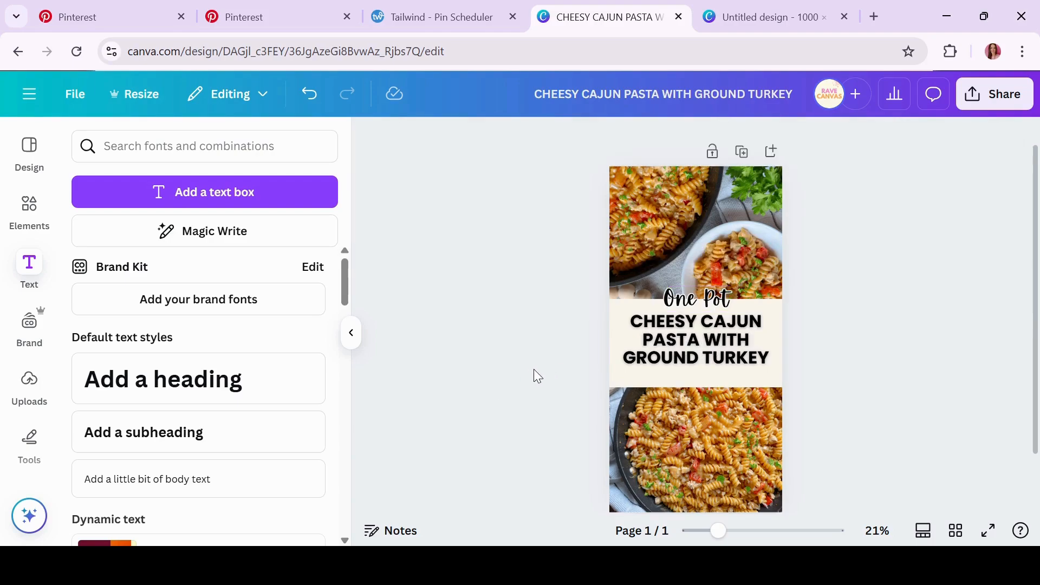
{"action": "left_click", "coordinate": [719, 309]}
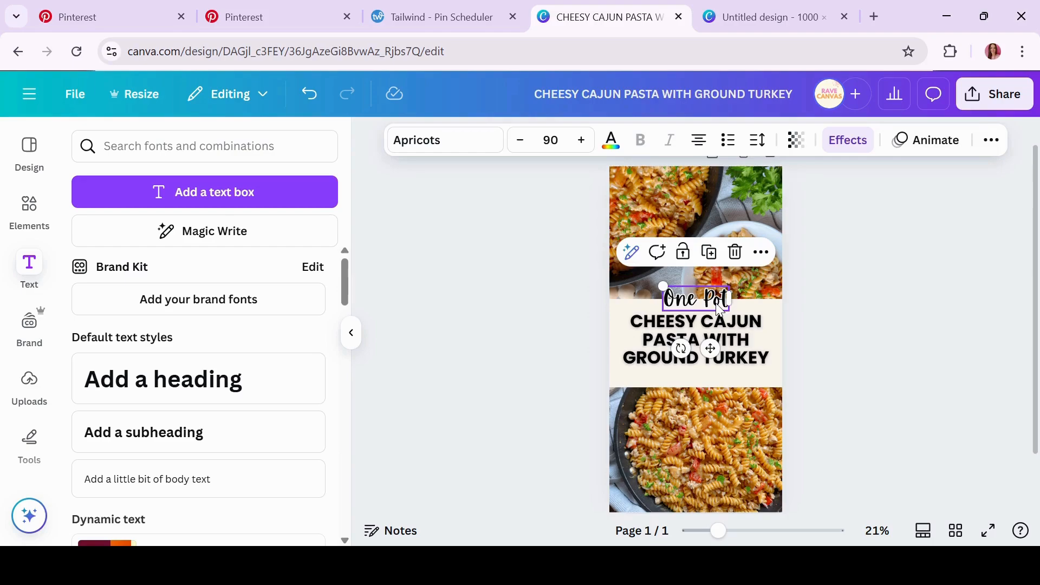
{"action": "left_click_drag", "start_coordinate": [480, 355], "coordinate": [545, 228]}
{"action": "left_click", "coordinate": [672, 299]}
{"action": "left_click", "coordinate": [611, 140]}
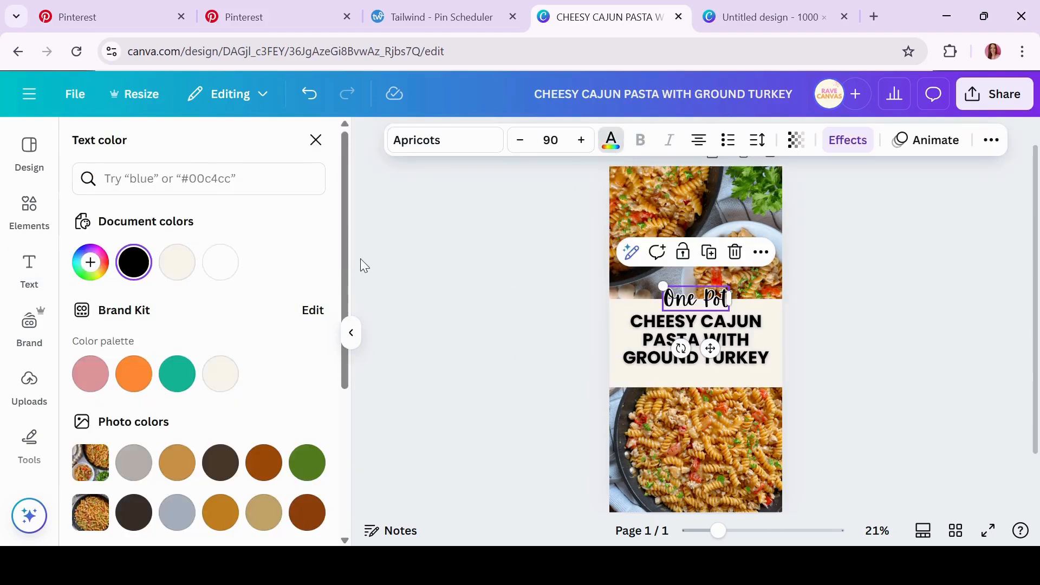
{"action": "left_click_drag", "start_coordinate": [343, 253], "coordinate": [353, 379]}
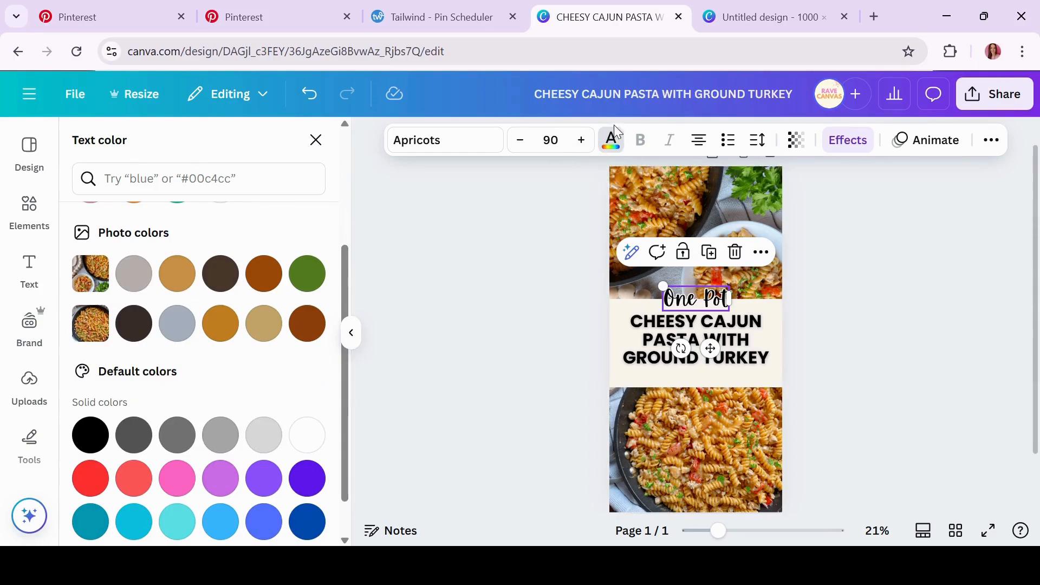
{"action": "left_click", "coordinate": [92, 480]}
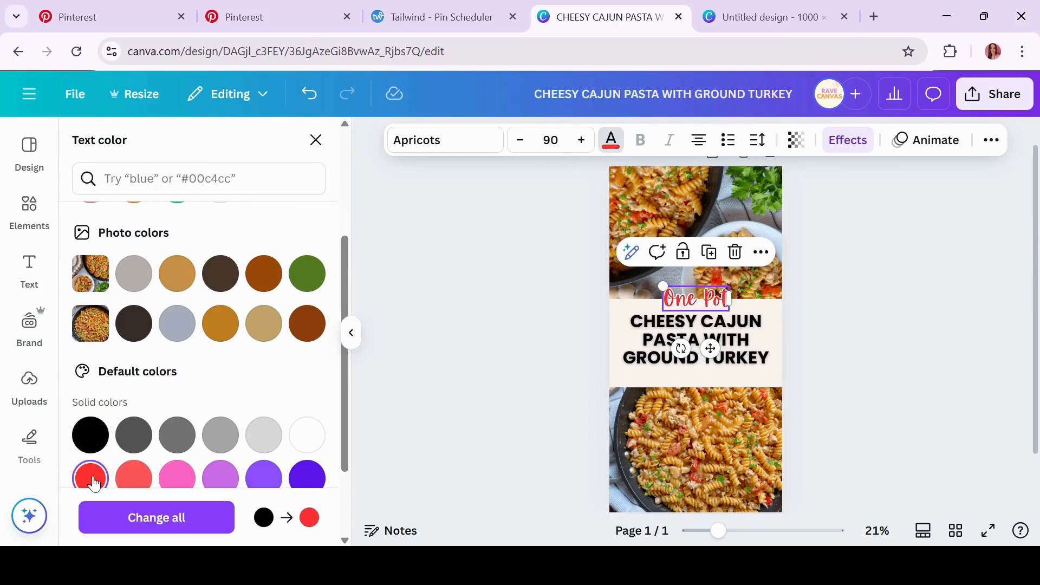
{"action": "left_click", "coordinate": [129, 483]}
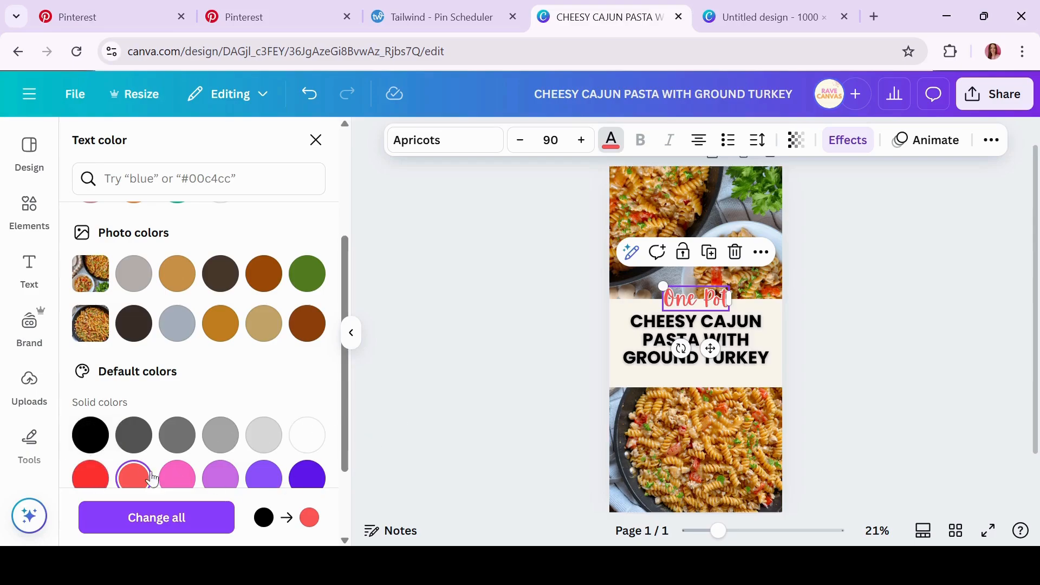
{"action": "key", "text": "Escape"}
{"action": "left_click", "coordinate": [501, 357]}
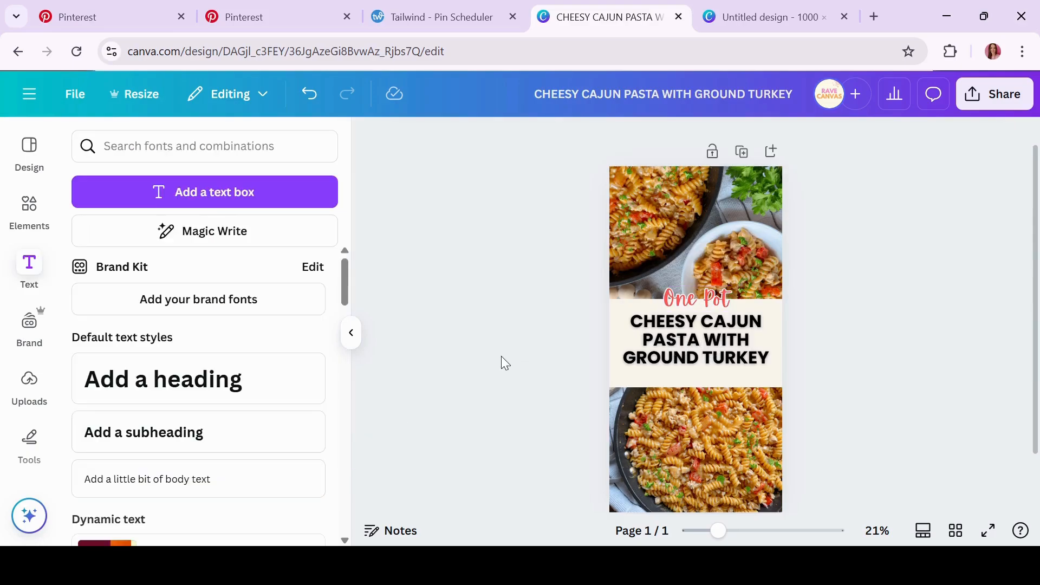
Colour the three-line pasta title with the same coral red as 'One Pot'
{"action": "left_click", "coordinate": [710, 351]}
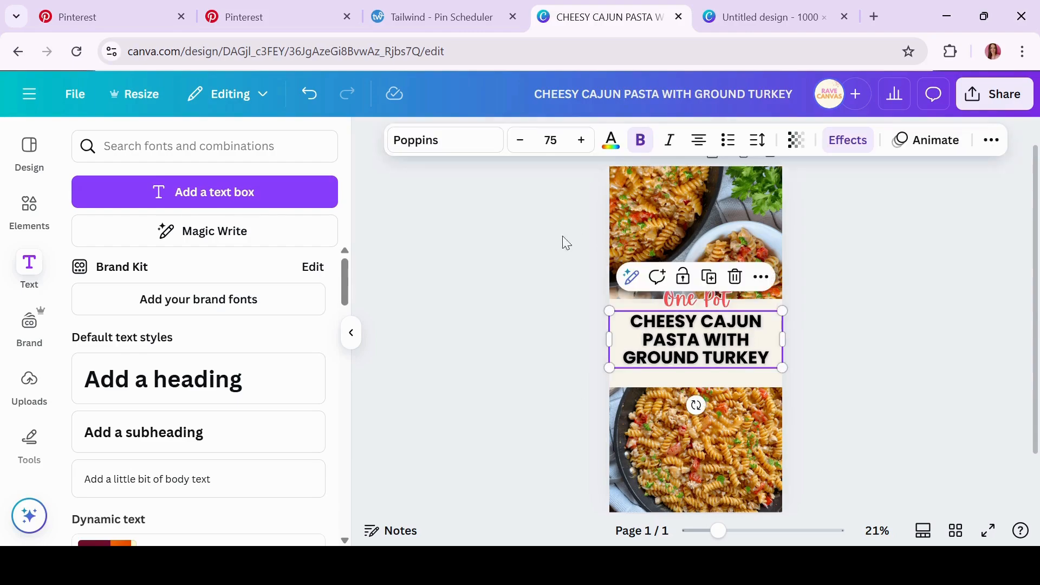
{"action": "left_click", "coordinate": [611, 142]}
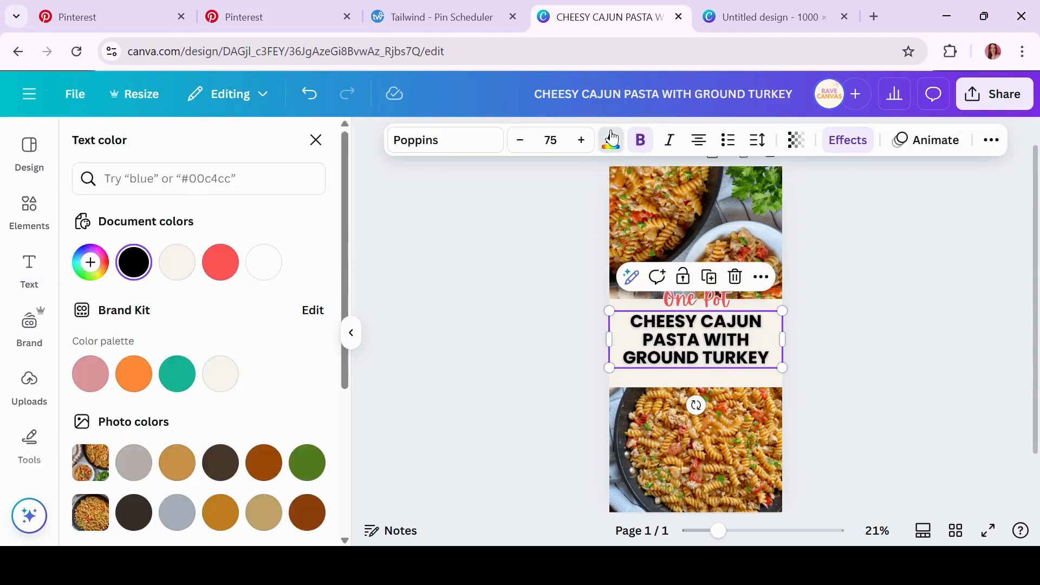
{"action": "left_click", "coordinate": [212, 265]}
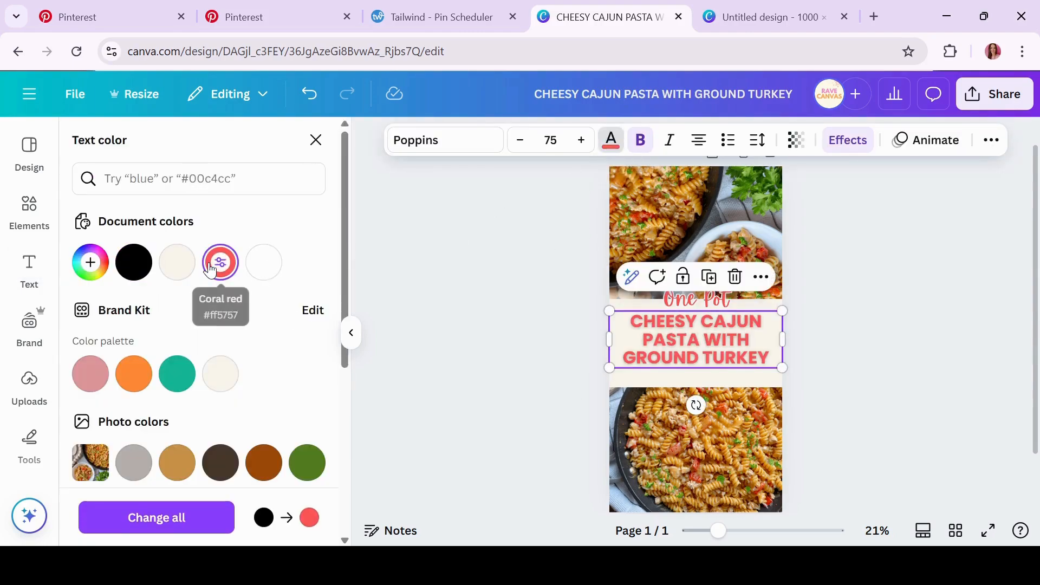
{"action": "left_click", "coordinate": [443, 383]}
{"action": "left_click", "coordinate": [443, 383]}
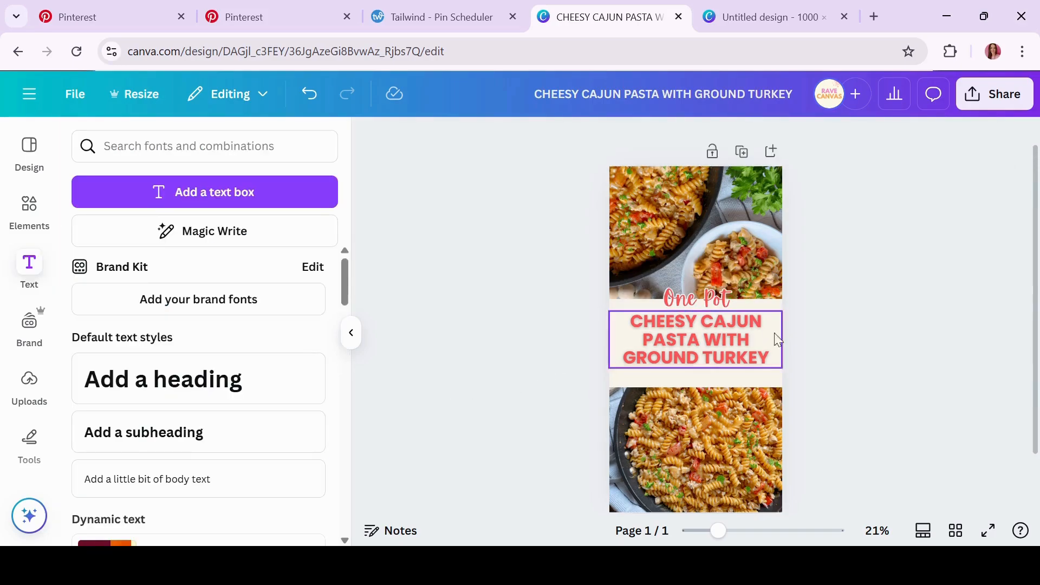
Enlarge 'One Pot' to size 95 and add a new paragraph text box
{"action": "left_click", "coordinate": [706, 301]}
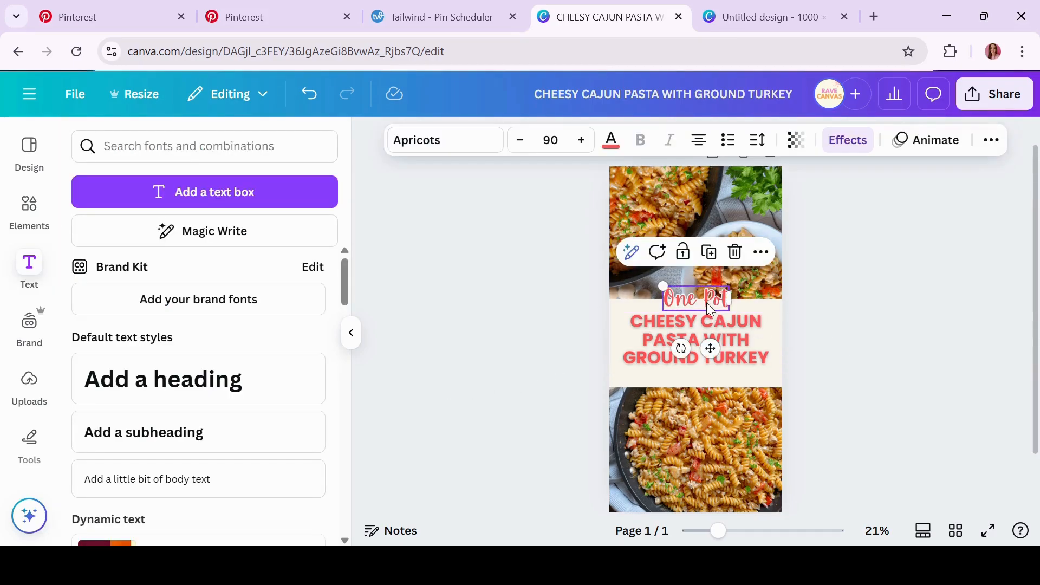
{"action": "left_click", "coordinate": [580, 142]}
{"action": "left_click", "coordinate": [580, 142]}
{"action": "left_click", "coordinate": [580, 142]}
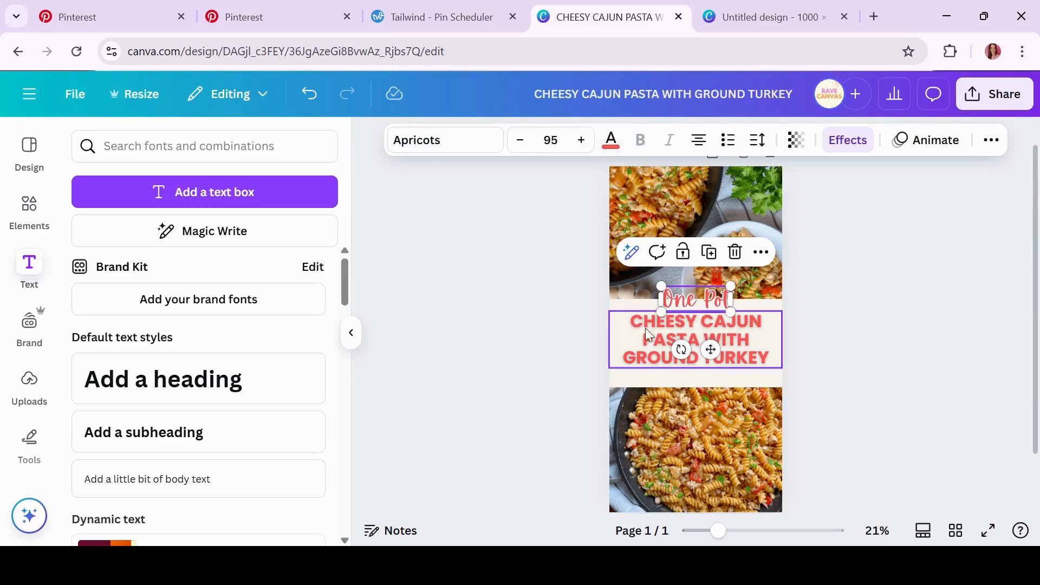
{"action": "left_click", "coordinate": [491, 348]}
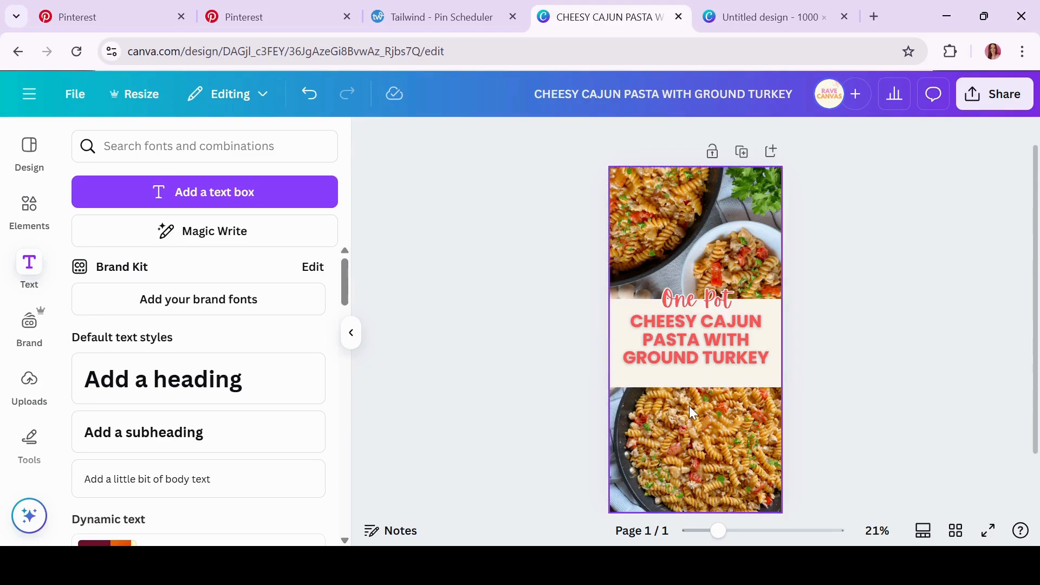
{"action": "left_click", "coordinate": [261, 190]}
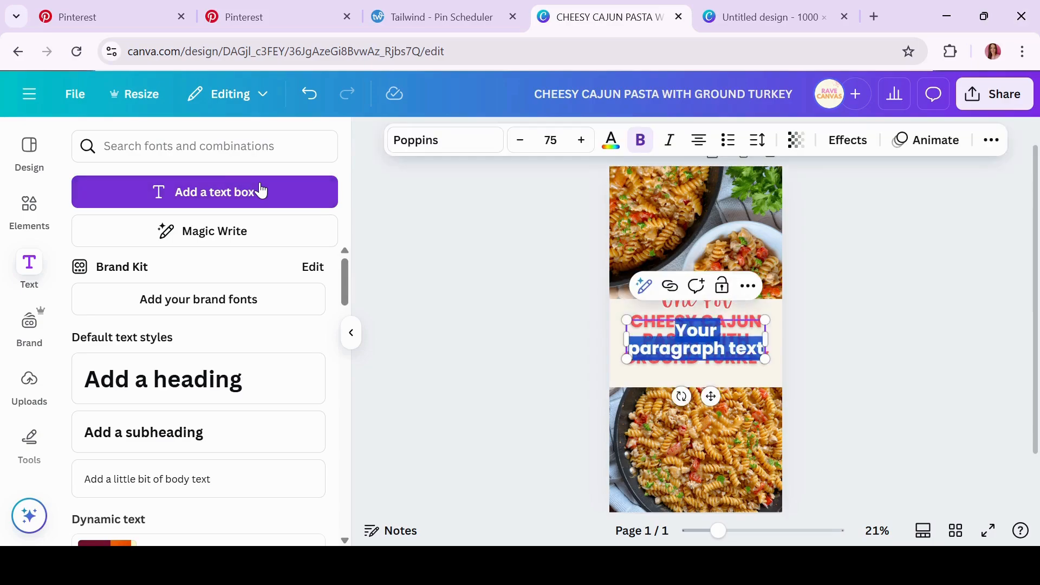
Set the new text box to size 45 and type 'easy | quick | high protein'
{"action": "left_click_drag", "start_coordinate": [711, 400], "coordinate": [711, 419]}
{"action": "left_click", "coordinate": [559, 136]}
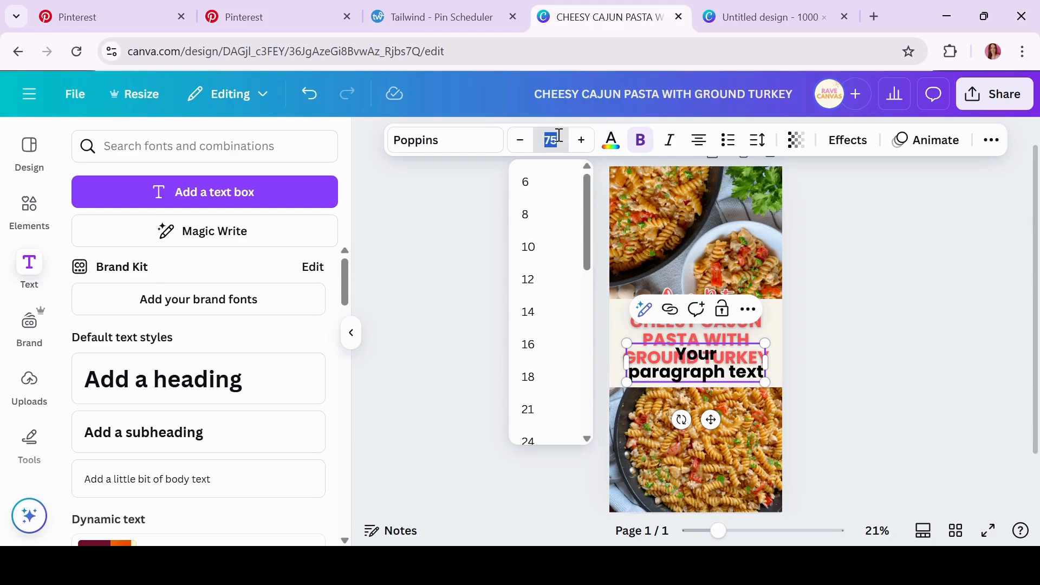
{"action": "type", "text": "45"}
{"action": "key", "text": "Return"}
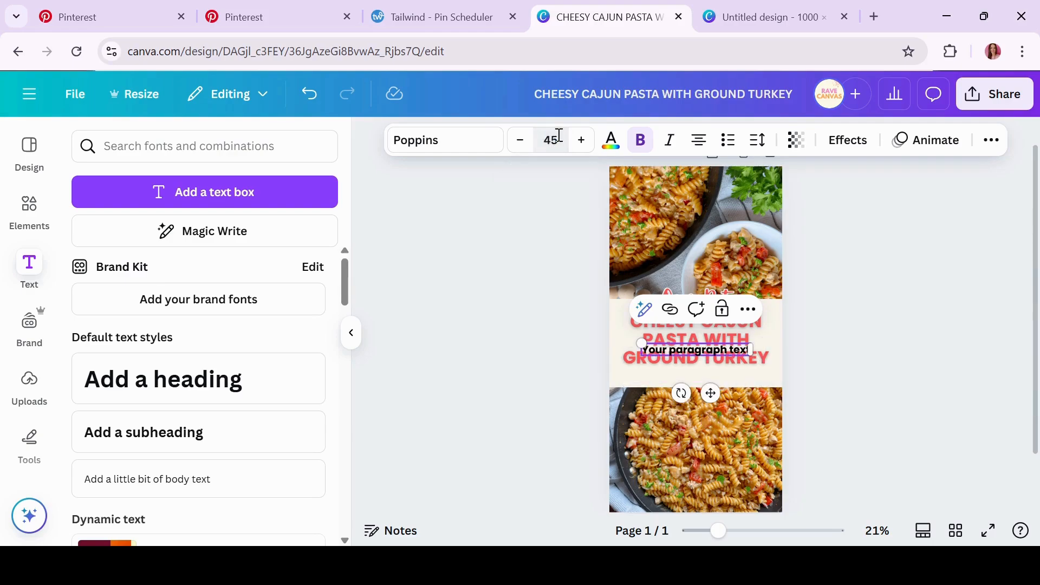
{"action": "left_click_drag", "start_coordinate": [708, 386], "coordinate": [709, 420]}
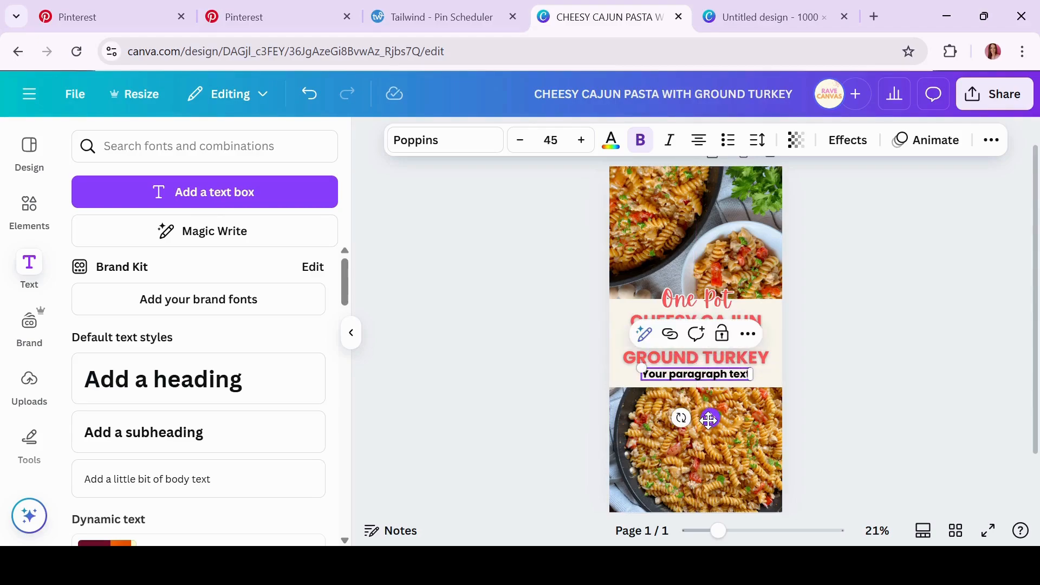
{"action": "double_click", "coordinate": [700, 375]}
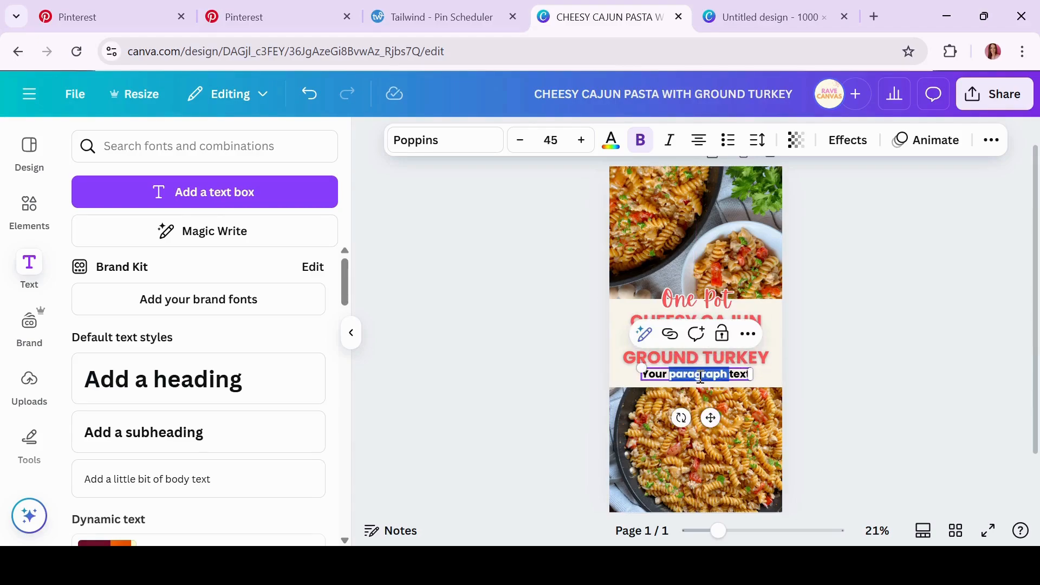
{"action": "triple_click", "coordinate": [744, 373]}
{"action": "type", "text": "easy"}
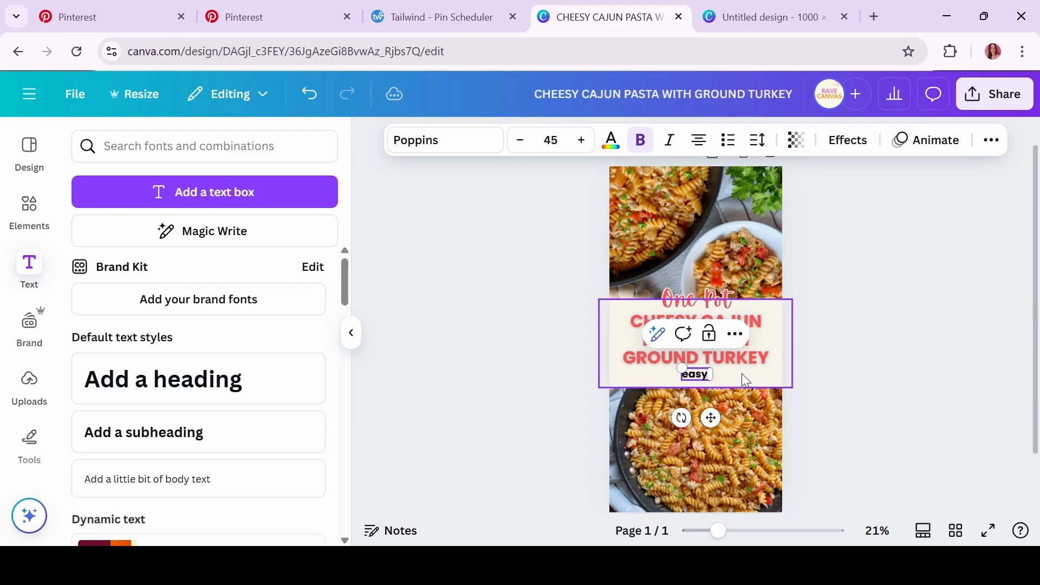
{"action": "type", "text": " | q"}
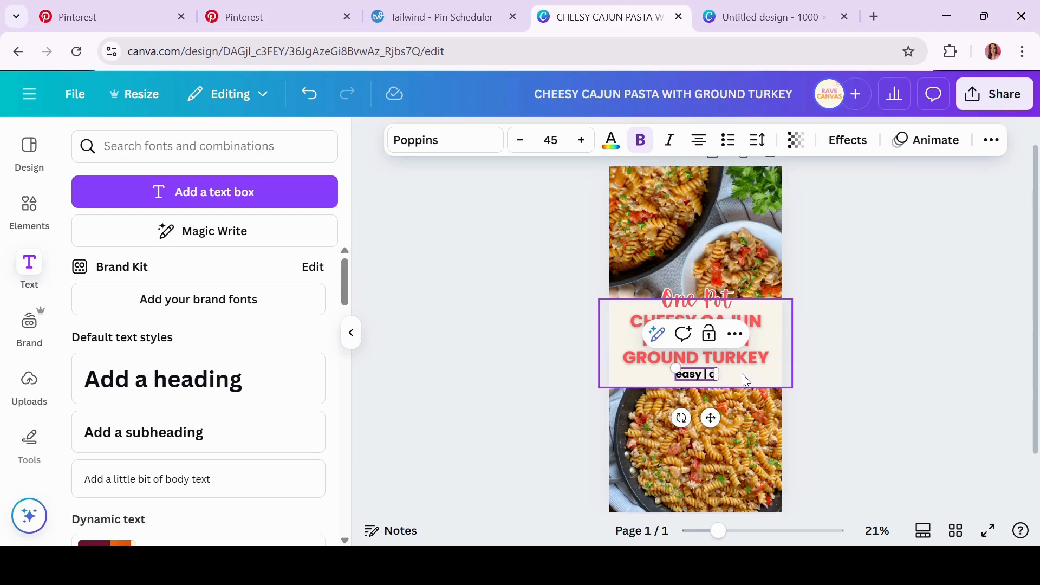
{"action": "type", "text": "uick |"}
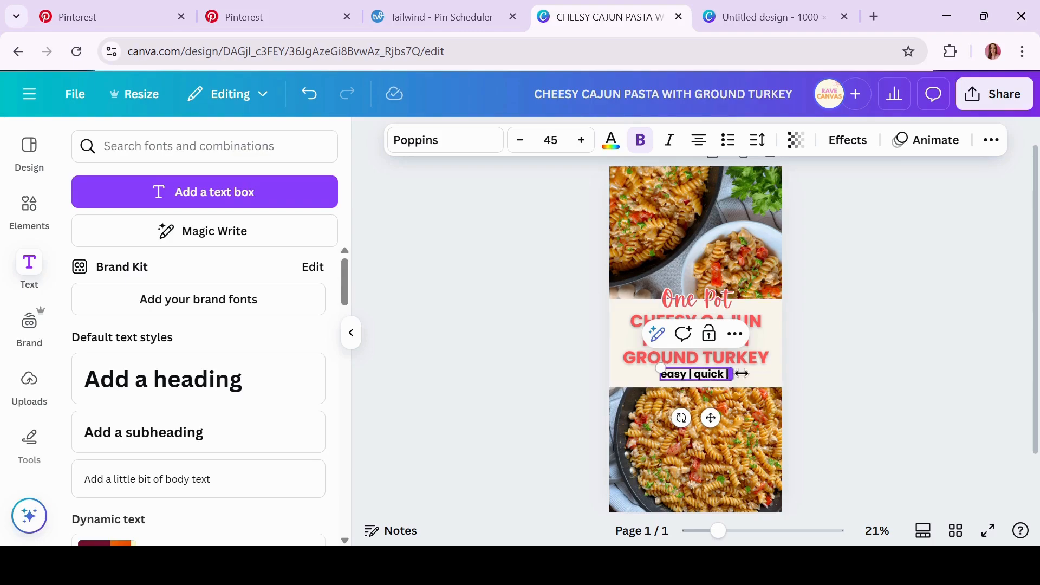
{"action": "type", "text": " high protein"}
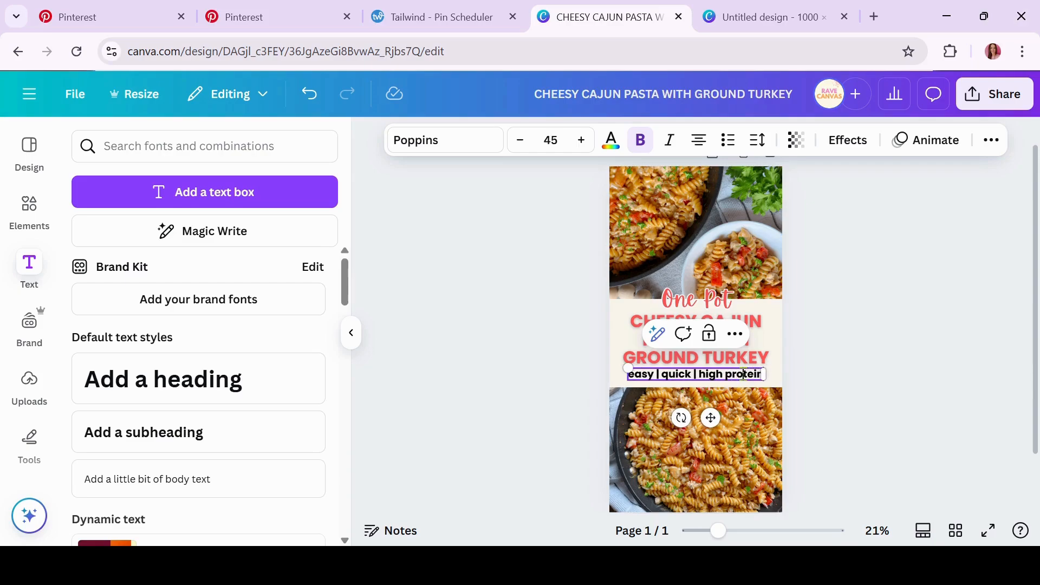
{"action": "left_click", "coordinate": [921, 350]}
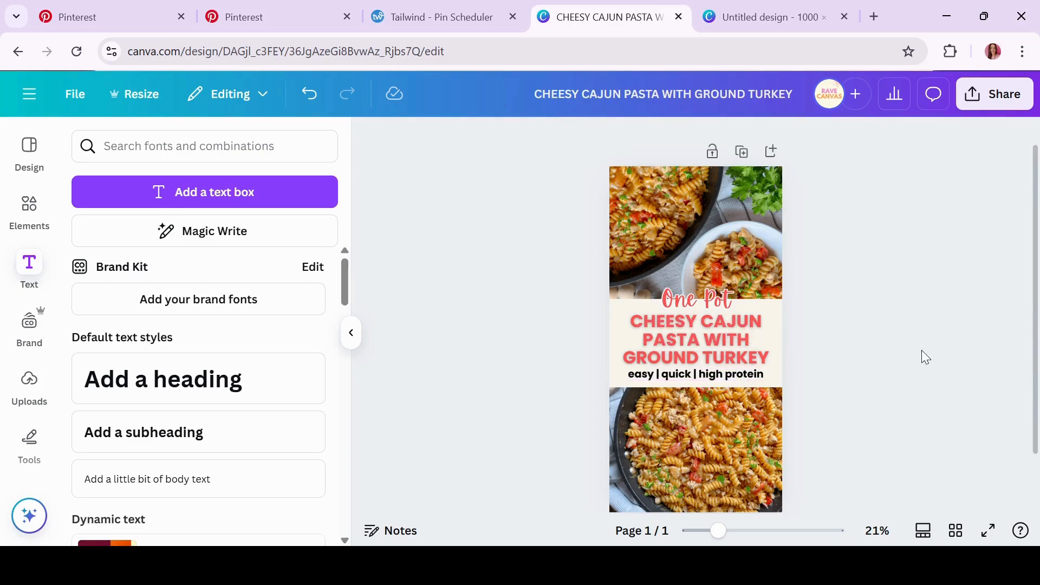
Turn off bold on the subline and centre it just beneath the title
{"action": "left_click", "coordinate": [729, 375]}
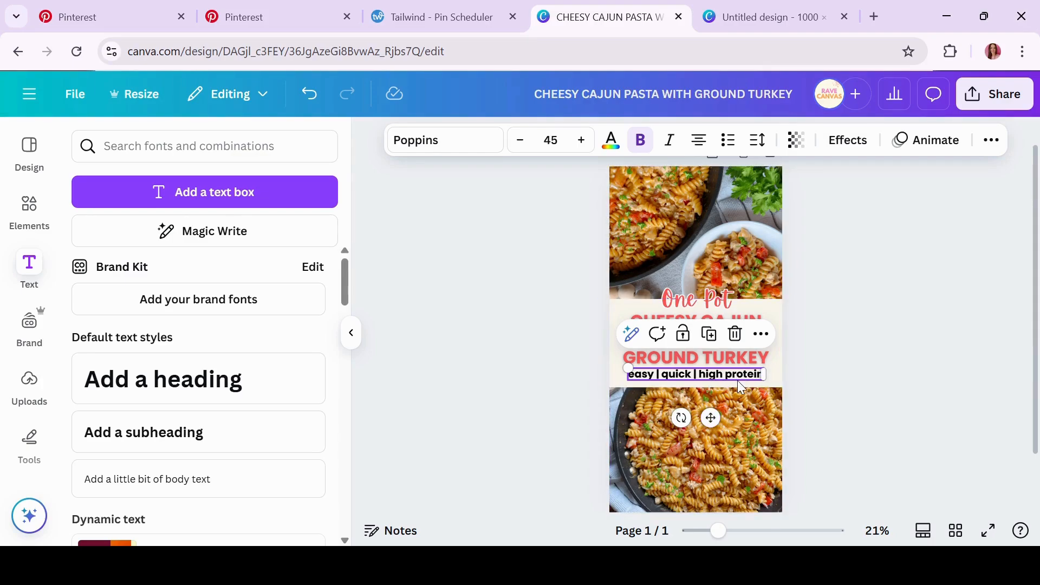
{"action": "left_click_drag", "start_coordinate": [710, 418], "coordinate": [711, 420]}
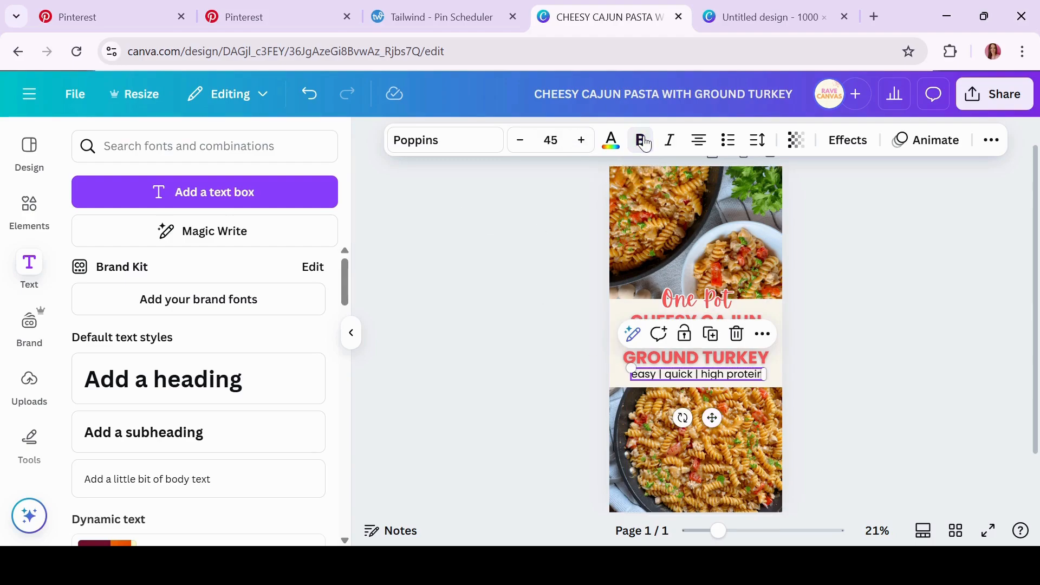
{"action": "left_click", "coordinate": [513, 349]}
{"action": "left_click", "coordinate": [743, 382]}
{"action": "left_click", "coordinate": [864, 328]}
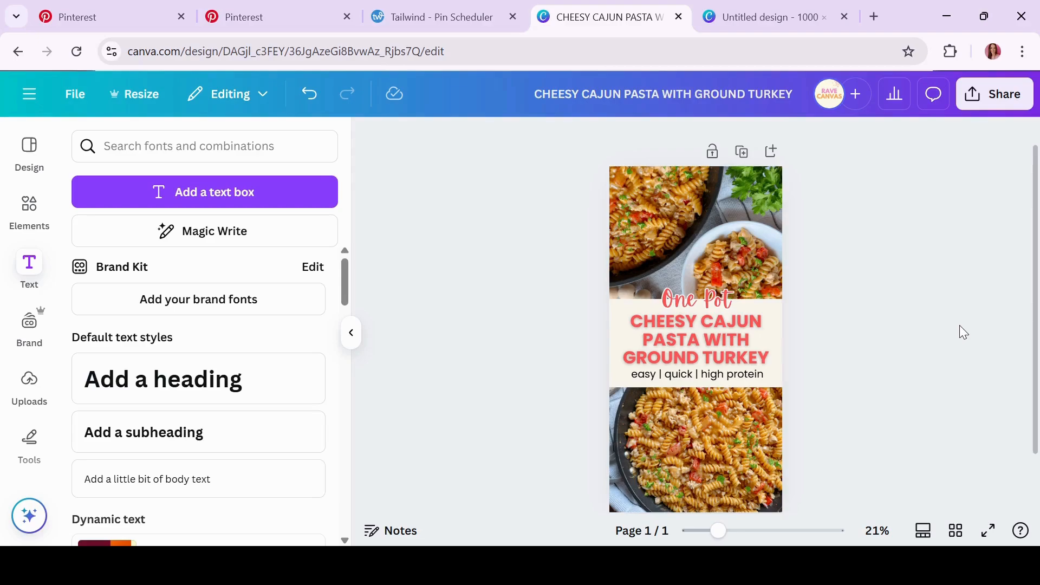
{"action": "left_click", "coordinate": [716, 376]}
{"action": "left_click_drag", "start_coordinate": [716, 376], "coordinate": [717, 383]}
{"action": "left_click", "coordinate": [514, 402]}
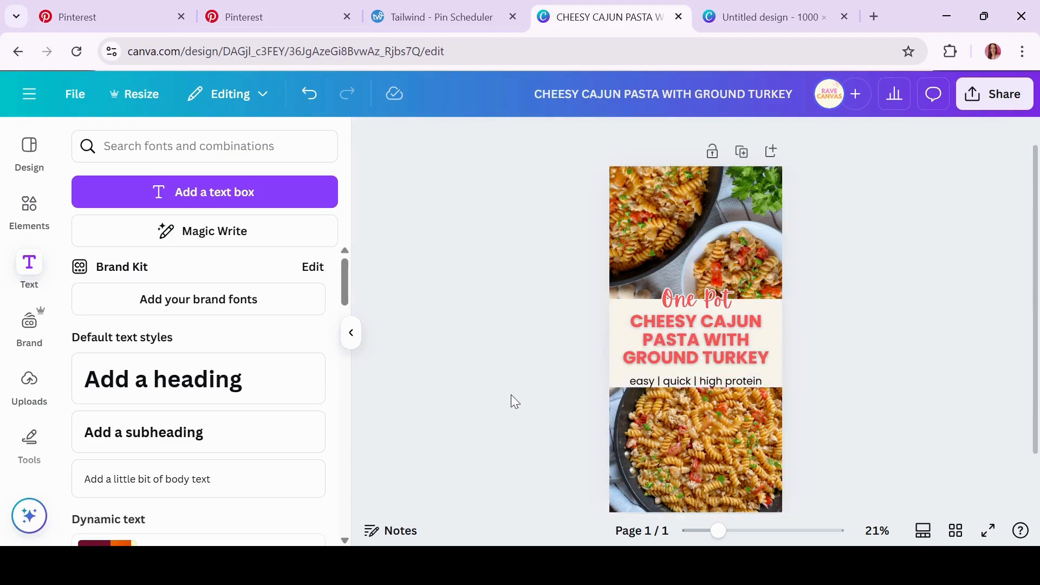
Search Elements for 'line' and add a heart-line divider to the pin
{"action": "left_click", "coordinate": [30, 209]}
{"action": "left_click", "coordinate": [183, 146]}
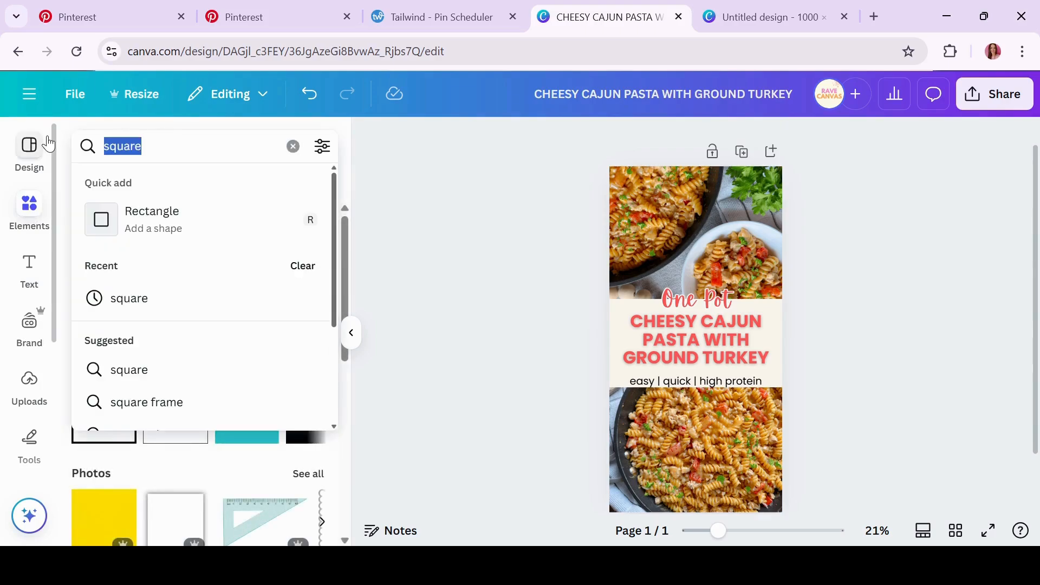
{"action": "type", "text": "line"}
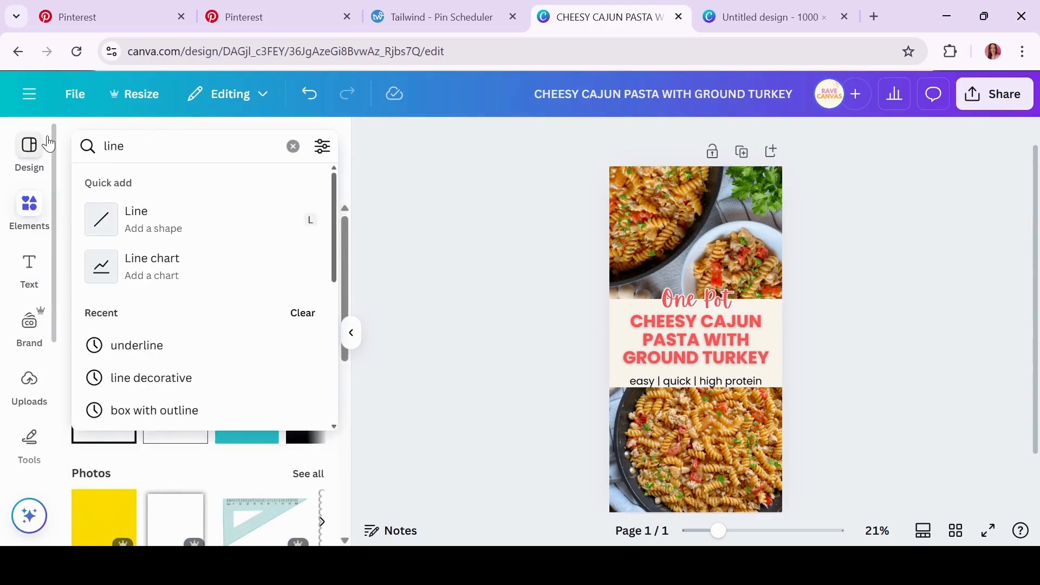
{"action": "key", "text": "Return"}
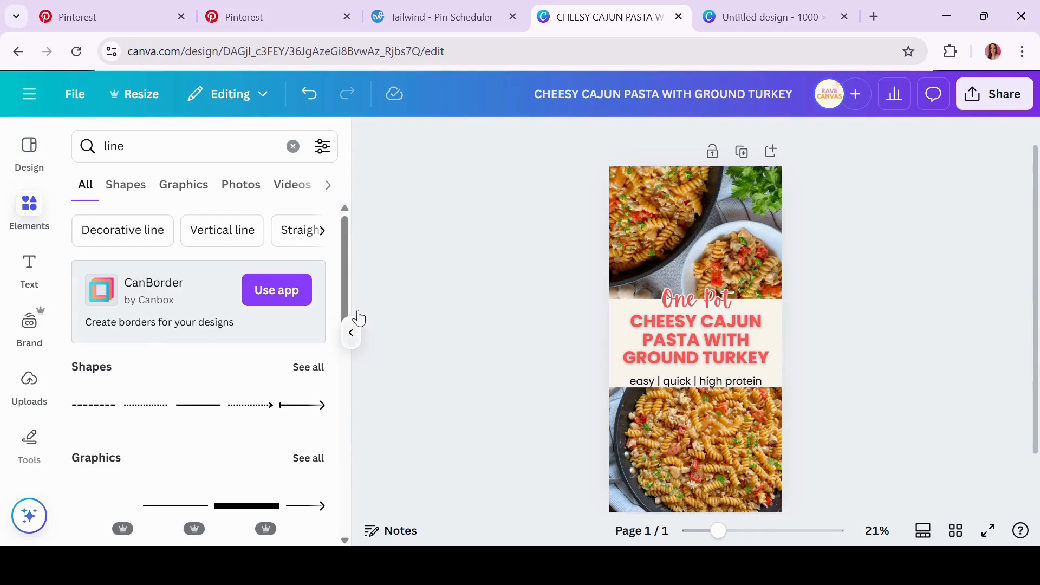
{"action": "left_click_drag", "start_coordinate": [344, 280], "coordinate": [344, 304]}
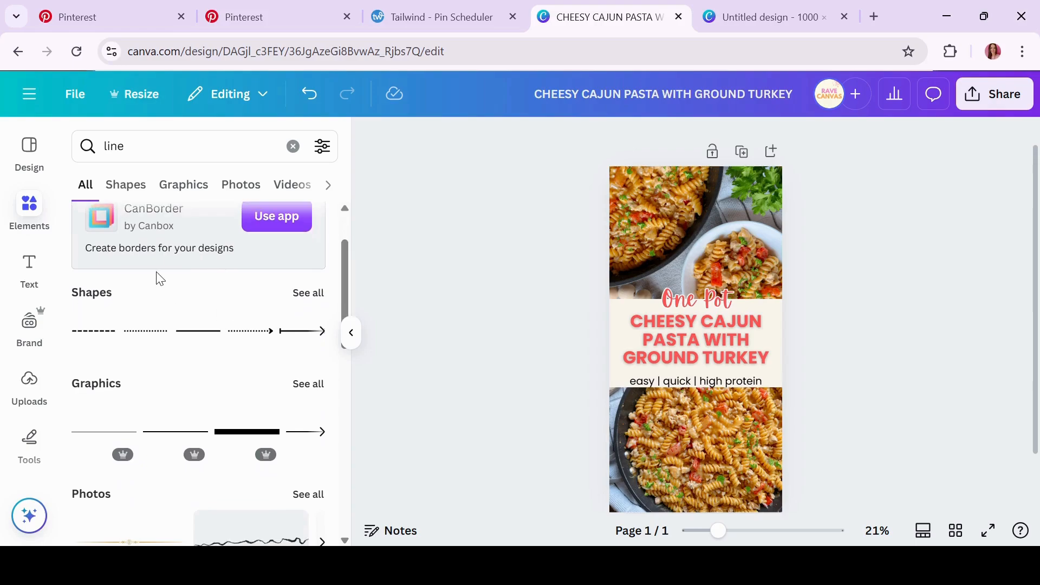
{"action": "left_click", "coordinate": [304, 295]}
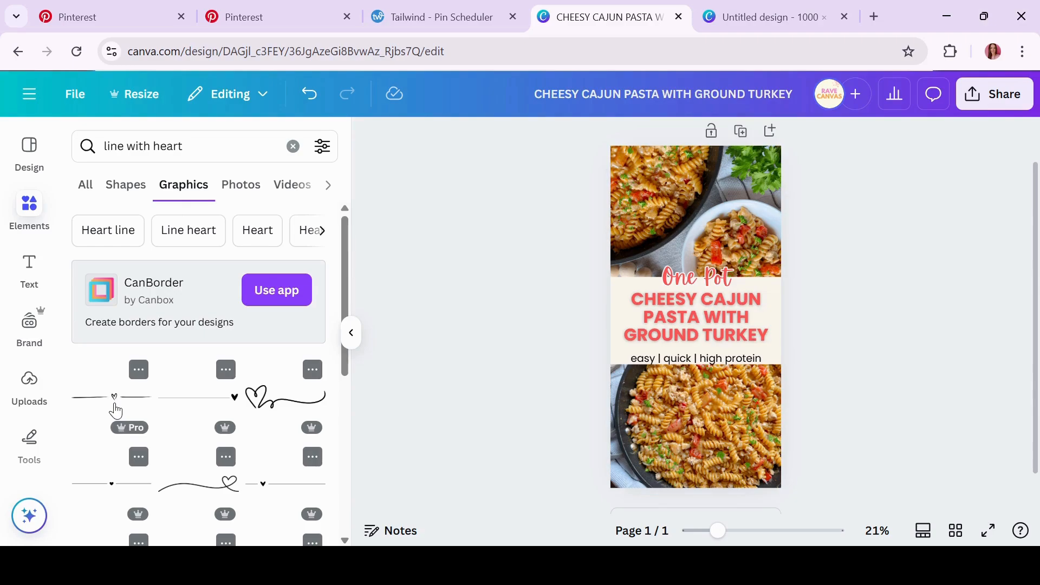
{"action": "left_click", "coordinate": [112, 490]}
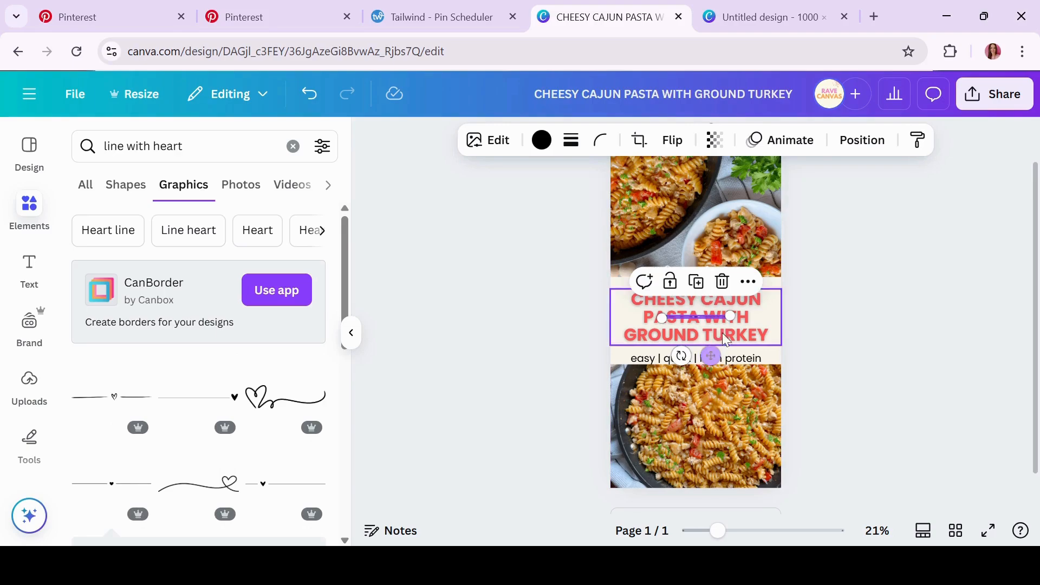
Widen the heart-line divider and place it between the title and the subline
{"action": "left_click_drag", "start_coordinate": [730, 316], "coordinate": [771, 312]}
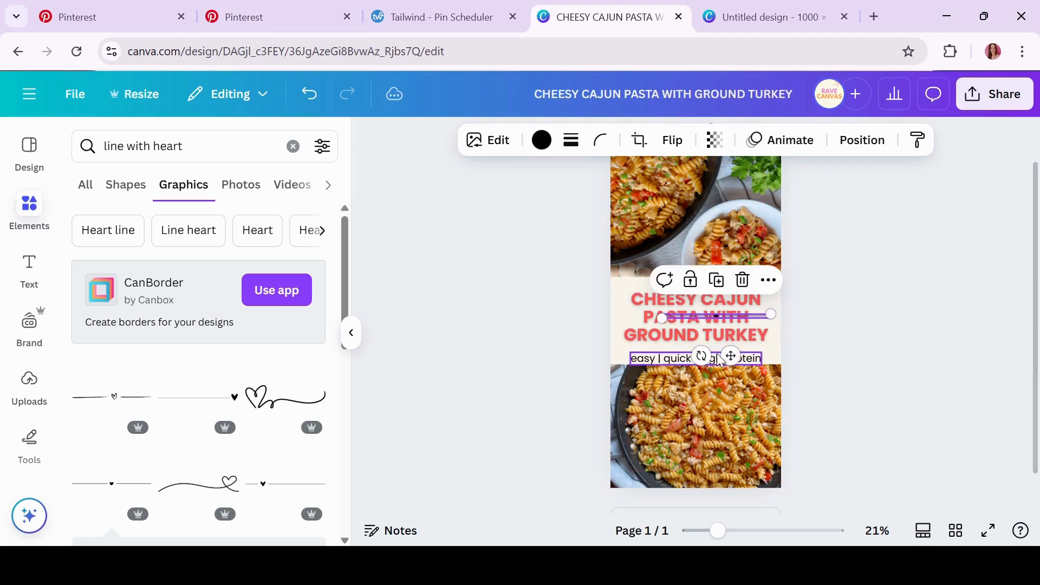
{"action": "left_click_drag", "start_coordinate": [731, 356], "coordinate": [712, 387]}
{"action": "left_click", "coordinate": [957, 326]}
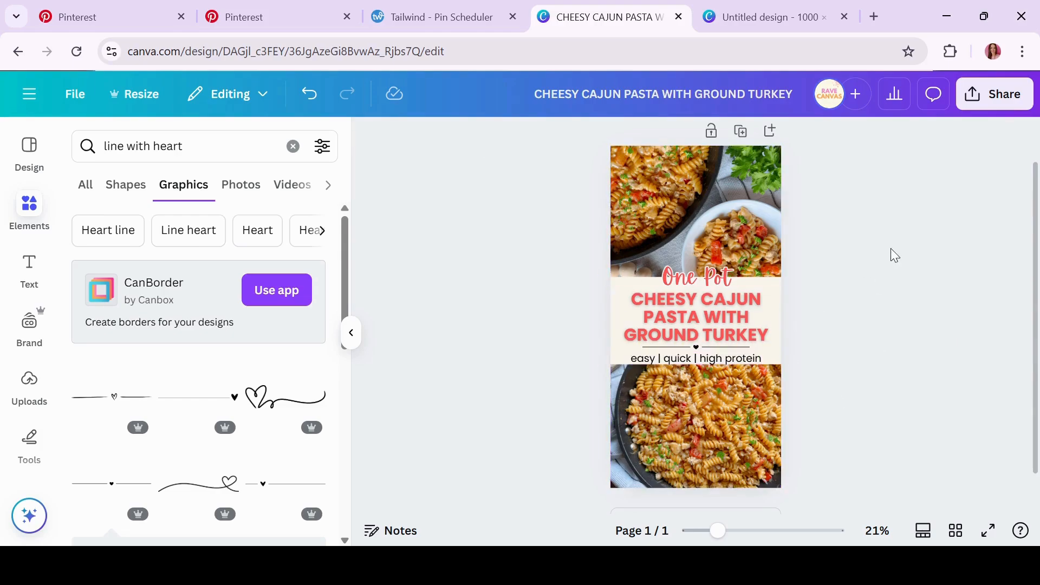
{"action": "left_click", "coordinate": [697, 277]}
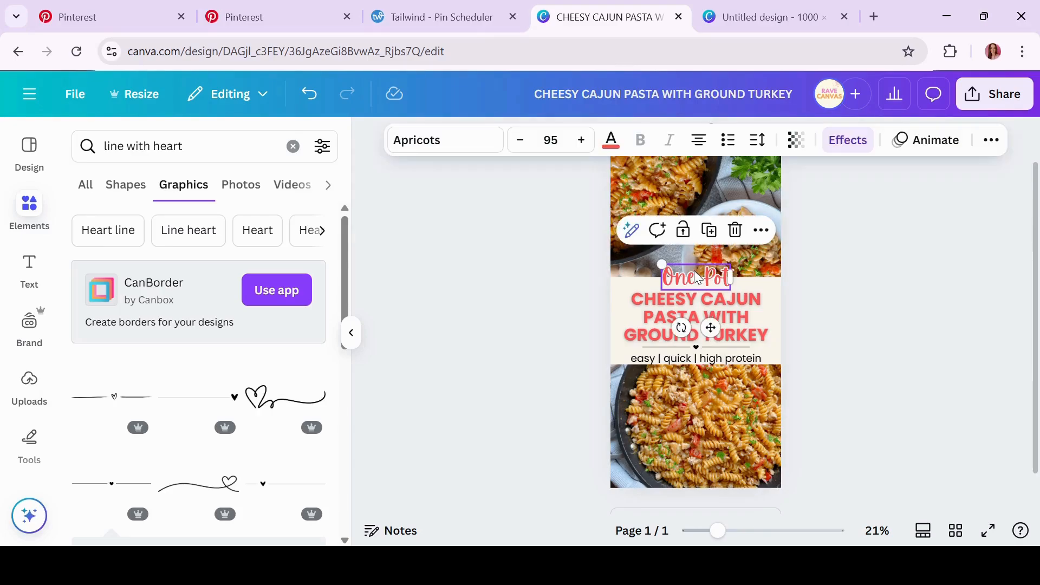
{"action": "left_click", "coordinate": [531, 364]}
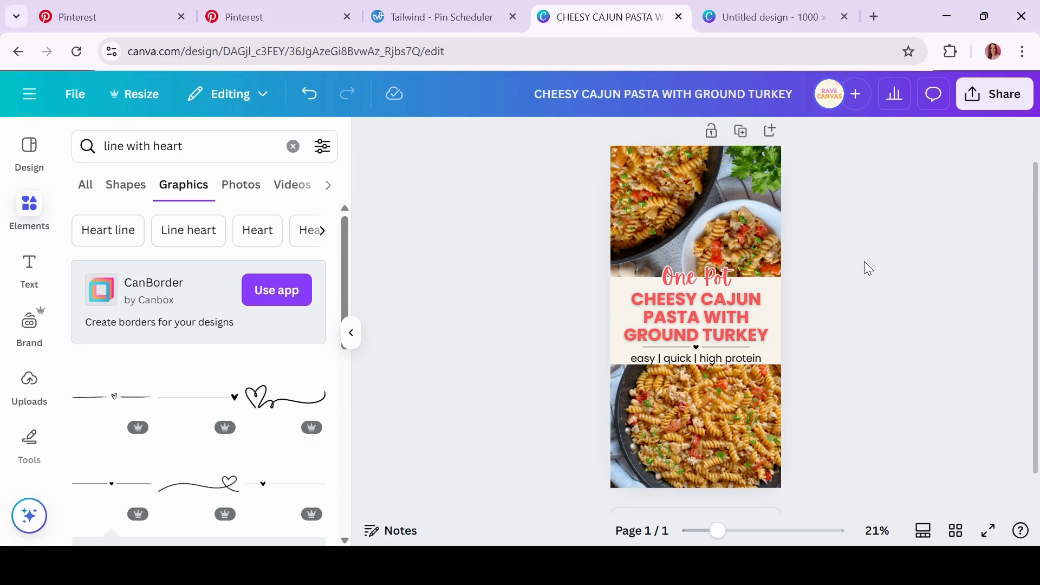
{"action": "key", "text": "ctrl+z"}
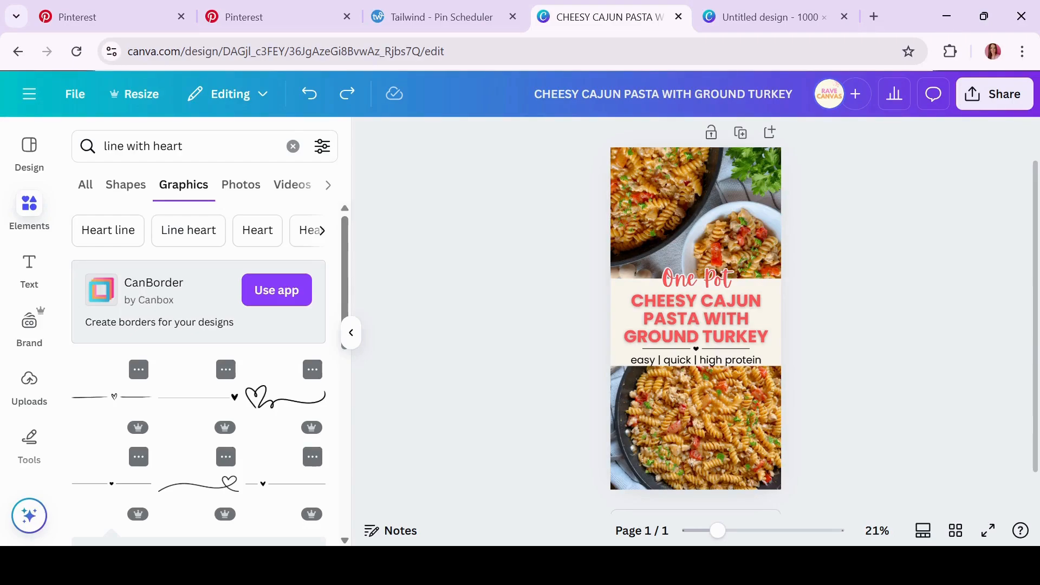
Add a blank second page after the pin and clear the heart-line element search
{"action": "scroll", "coordinate": [696, 314], "scroll_direction": "down", "scroll_amount": 1}
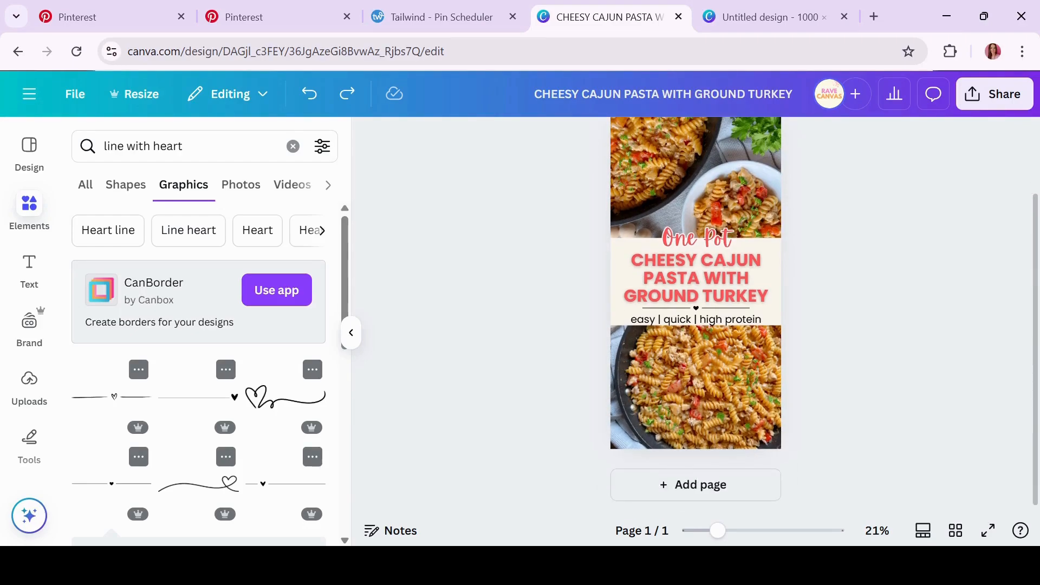
{"action": "left_click", "coordinate": [666, 492]}
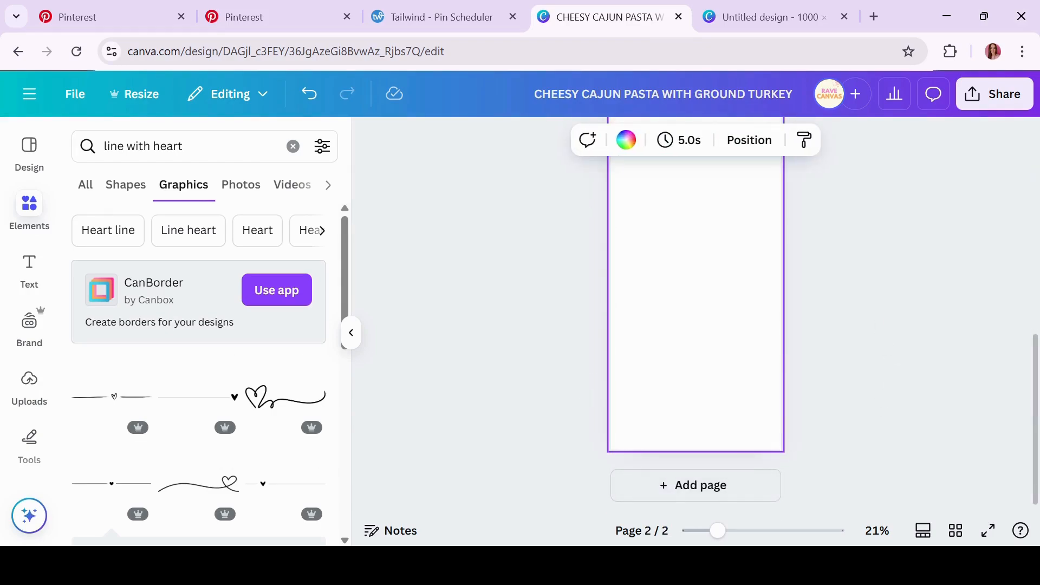
{"action": "scroll", "coordinate": [884, 316], "scroll_direction": "up", "scroll_amount": 1}
{"action": "scroll", "coordinate": [695, 331], "scroll_direction": "up", "scroll_amount": 1}
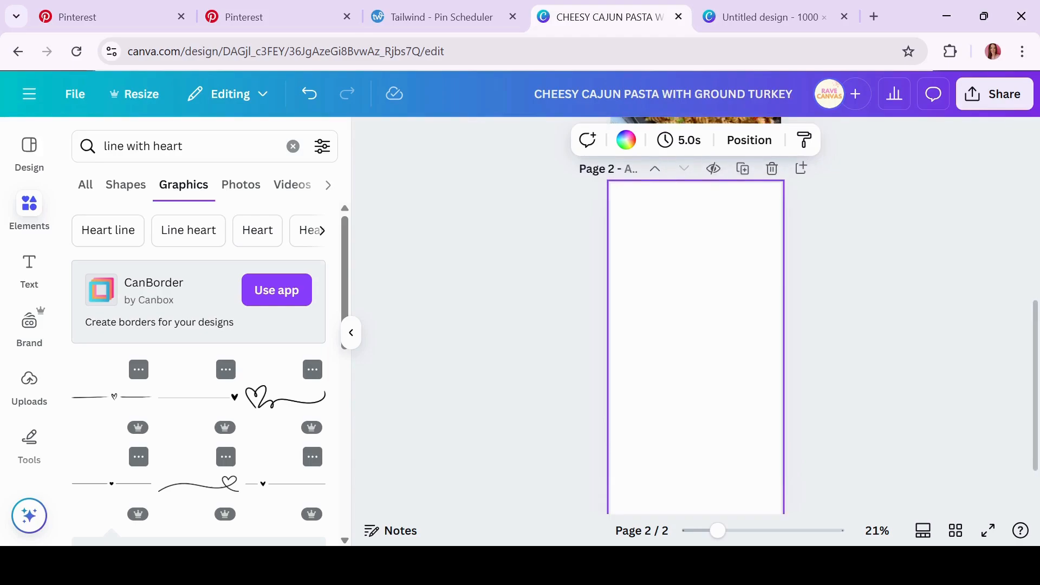
{"action": "scroll", "coordinate": [695, 331], "scroll_direction": "down", "scroll_amount": 1}
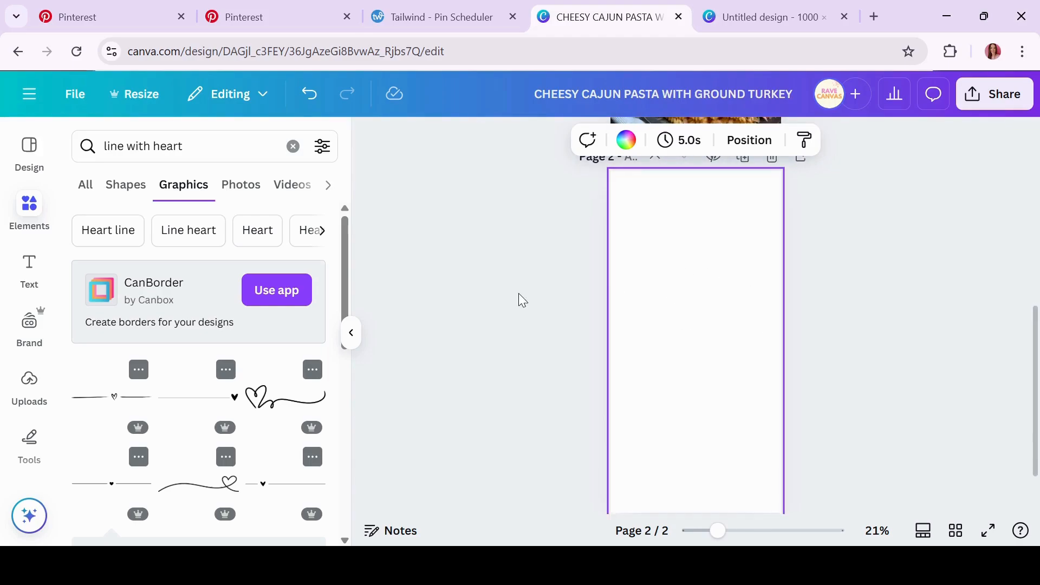
{"action": "left_click", "coordinate": [293, 146]}
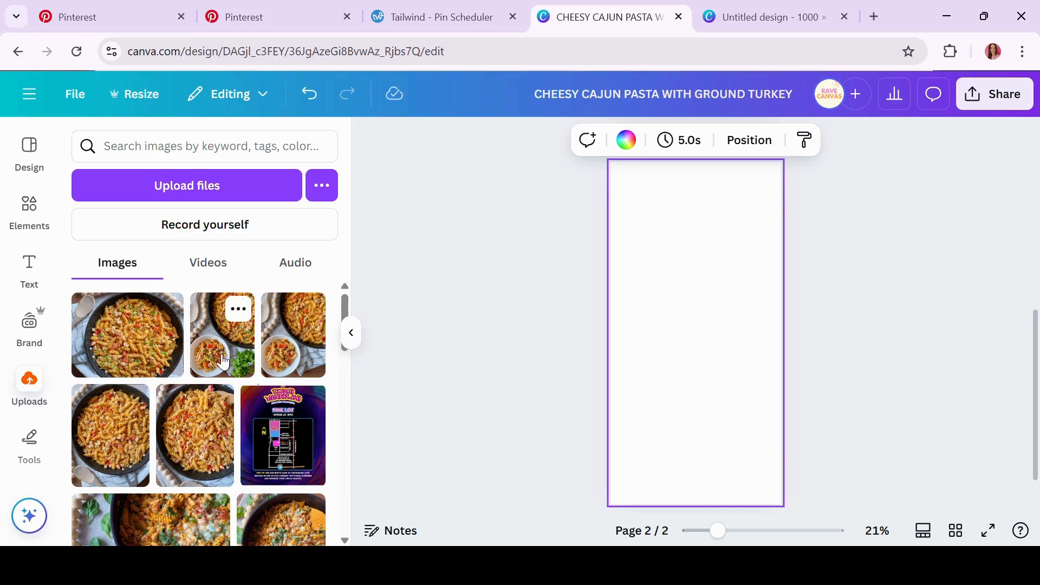
Fill page 2 edge to edge with the overhead skillet-and-bowl pasta photo
{"action": "left_click_drag", "start_coordinate": [227, 346], "coordinate": [620, 368]}
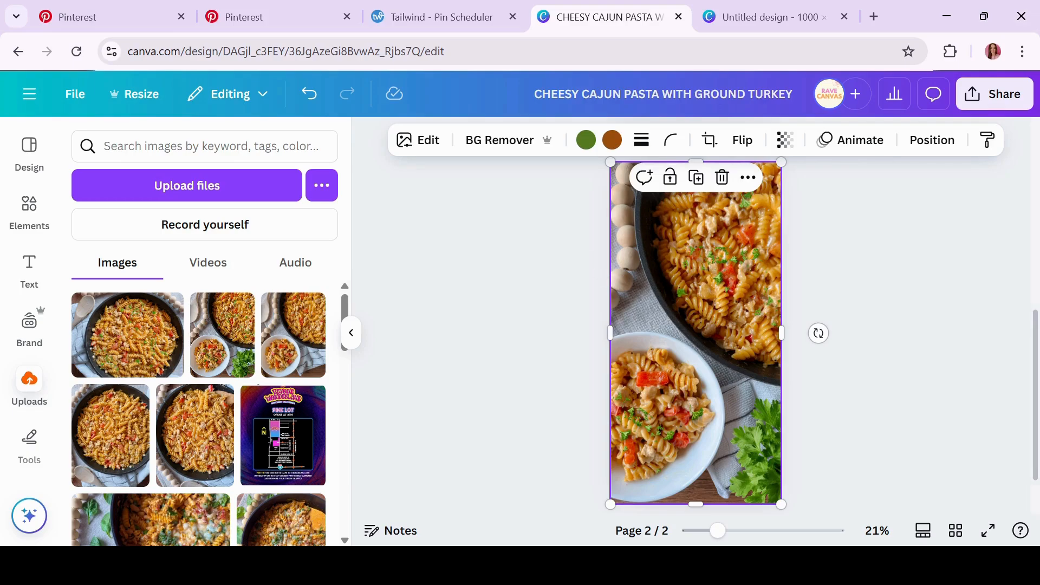
{"action": "scroll", "coordinate": [696, 333], "scroll_direction": "up", "scroll_amount": 1}
{"action": "scroll", "coordinate": [696, 333], "scroll_direction": "down", "scroll_amount": 1}
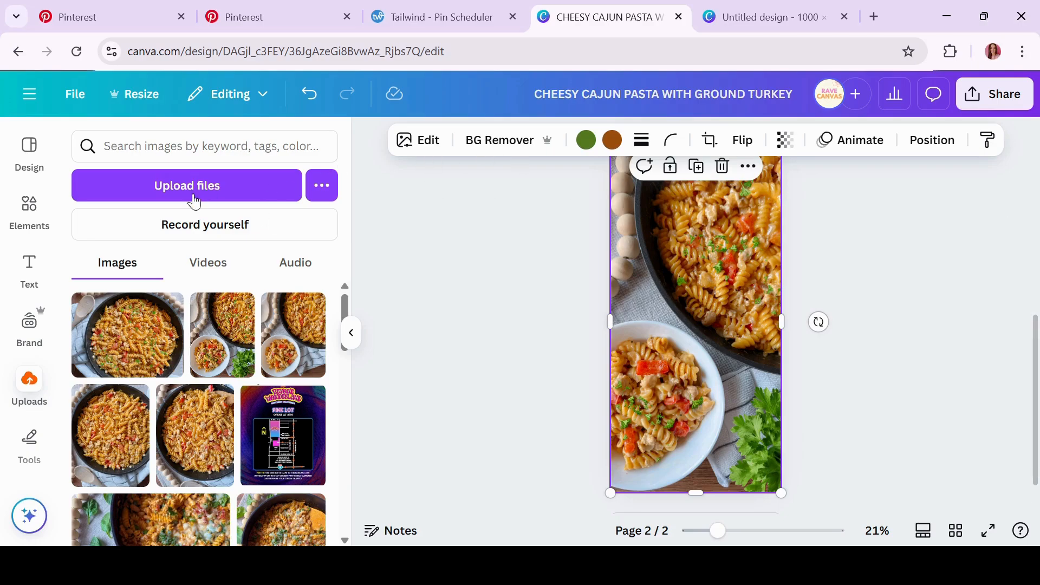
{"action": "scroll", "coordinate": [695, 333], "scroll_direction": "up", "scroll_amount": 1}
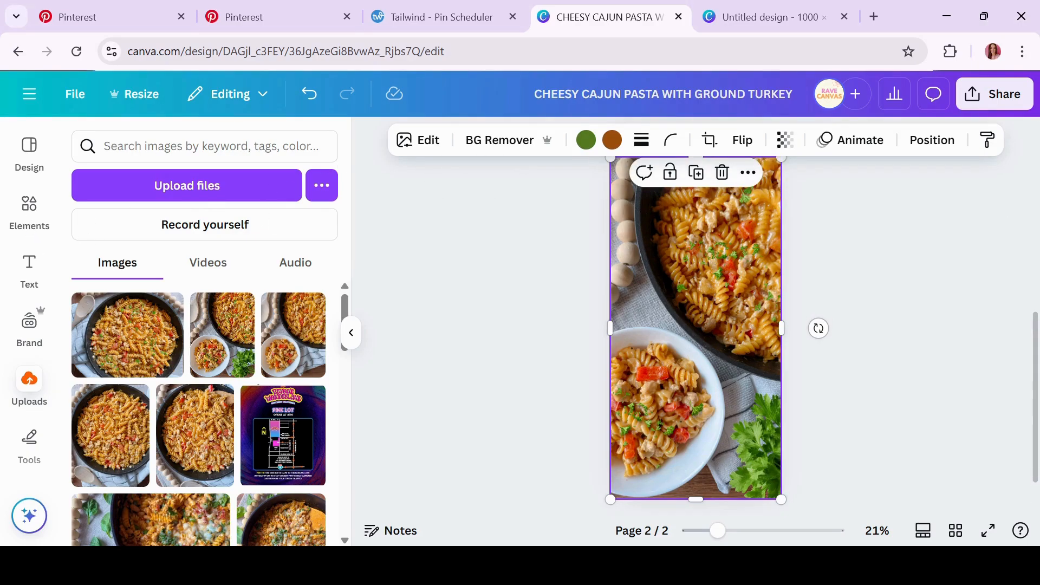
Add a square from Shapes and stretch it into a band across the full page width
{"action": "left_click", "coordinate": [36, 213]}
{"action": "left_click", "coordinate": [94, 382]}
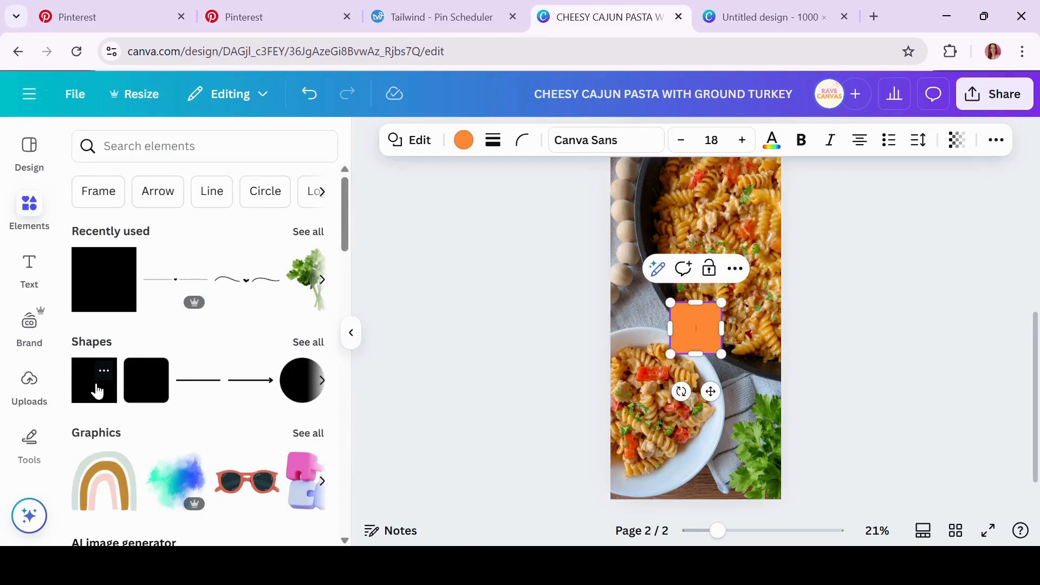
{"action": "left_click_drag", "start_coordinate": [670, 328], "coordinate": [595, 339]}
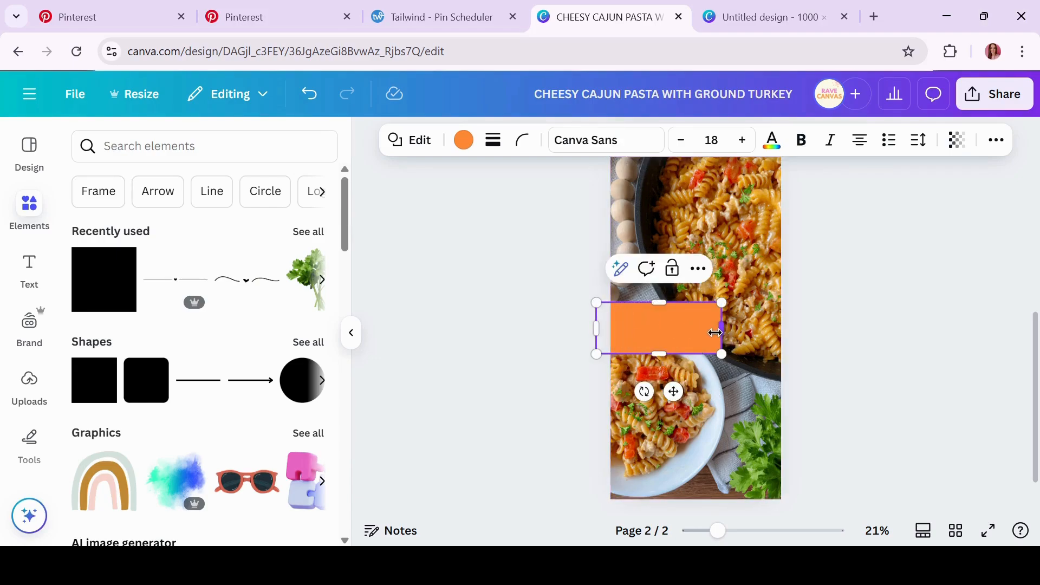
{"action": "left_click_drag", "start_coordinate": [721, 328], "coordinate": [819, 328]}
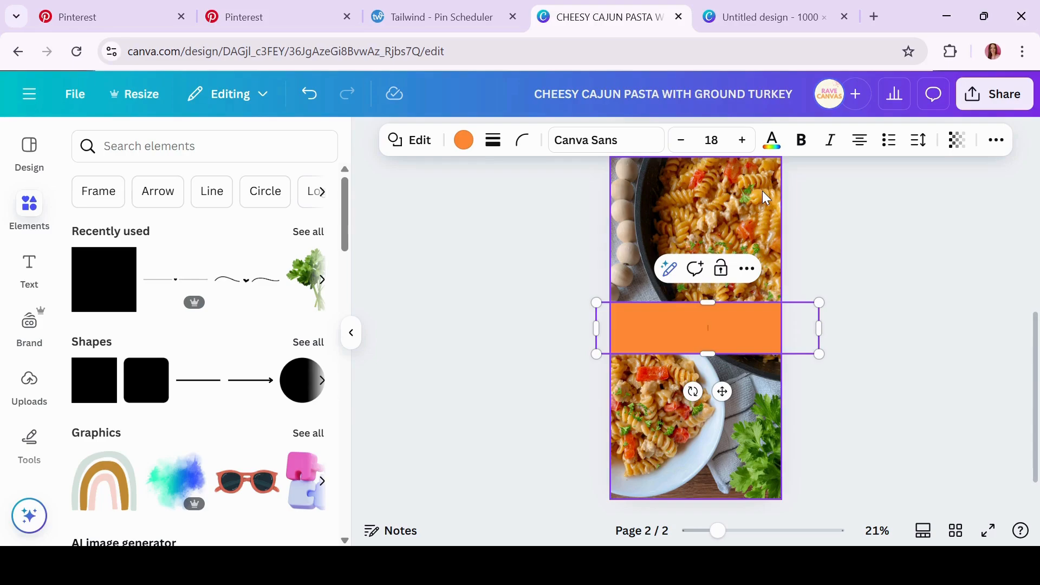
Change the band's fill colour to cream
{"action": "left_click", "coordinate": [499, 216]}
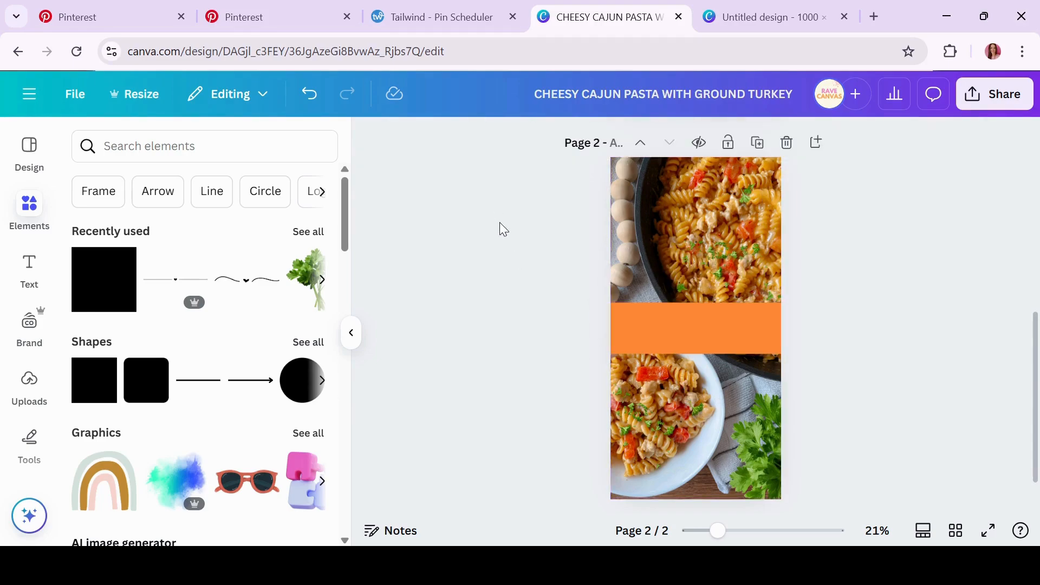
{"action": "left_click", "coordinate": [730, 339]}
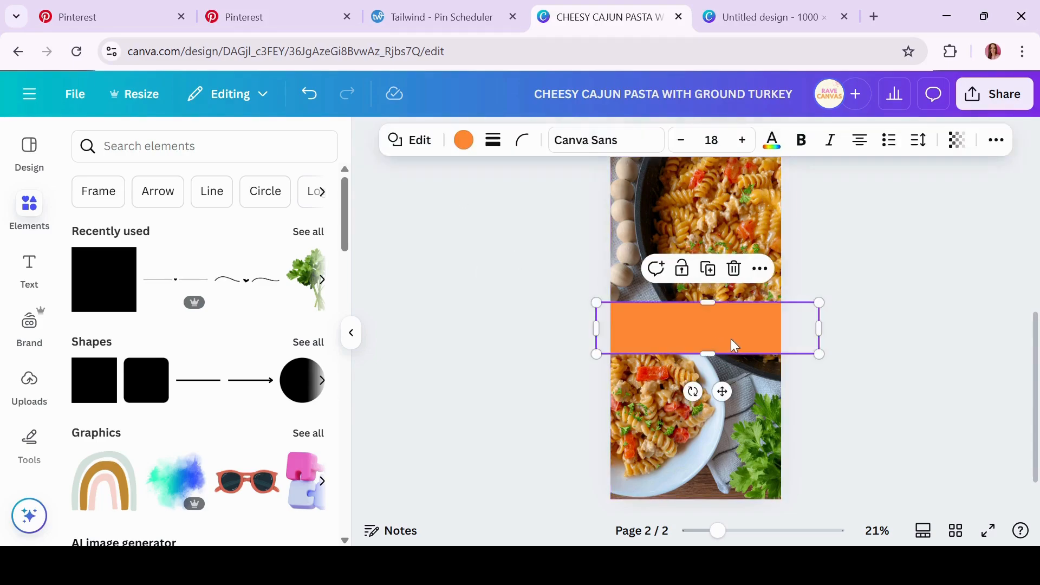
{"action": "left_click", "coordinate": [464, 142]}
{"action": "left_click", "coordinate": [222, 418]}
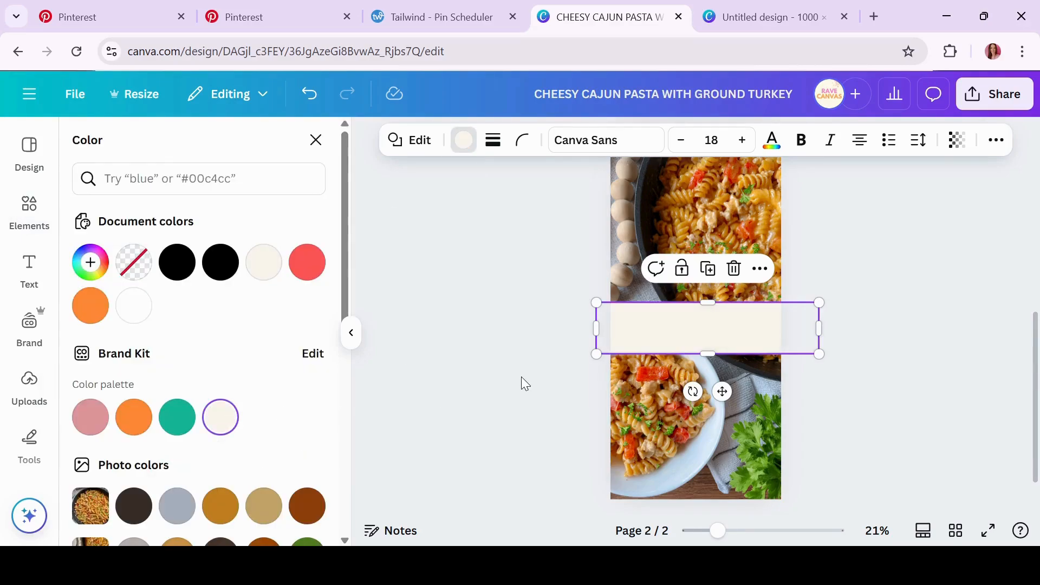
Lower the cream band's transparency to about 85 and move it slightly up
{"action": "left_click", "coordinate": [670, 341]}
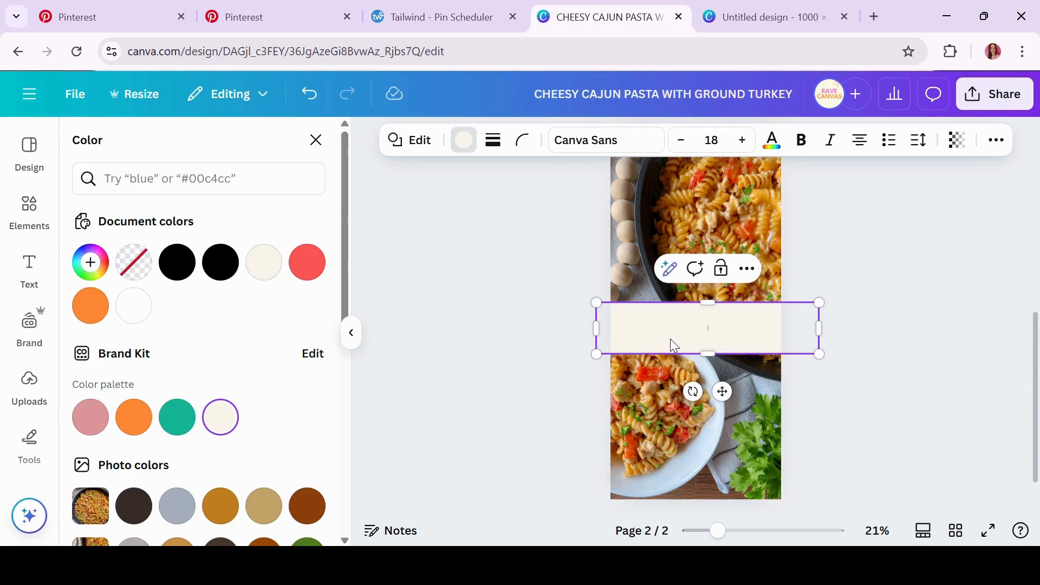
{"action": "left_click", "coordinate": [962, 145]}
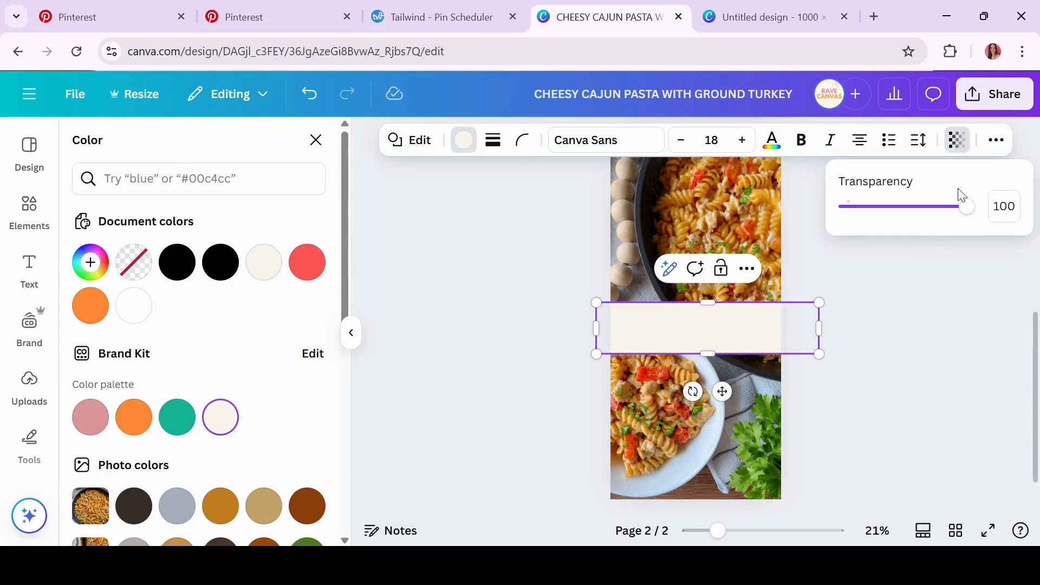
{"action": "left_click_drag", "start_coordinate": [972, 207], "coordinate": [951, 214]}
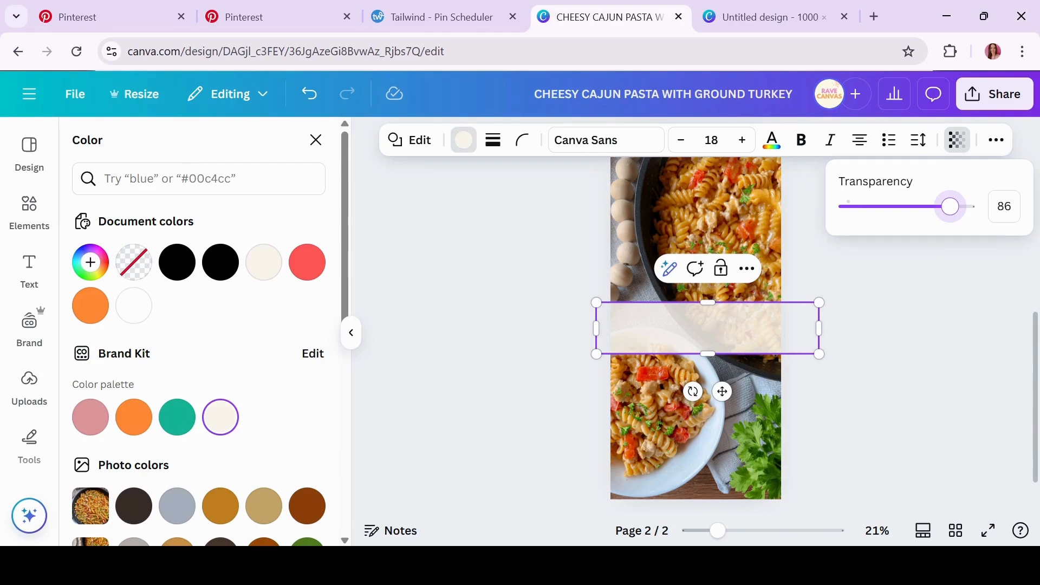
{"action": "scroll", "coordinate": [931, 329], "scroll_direction": "up", "scroll_amount": 1}
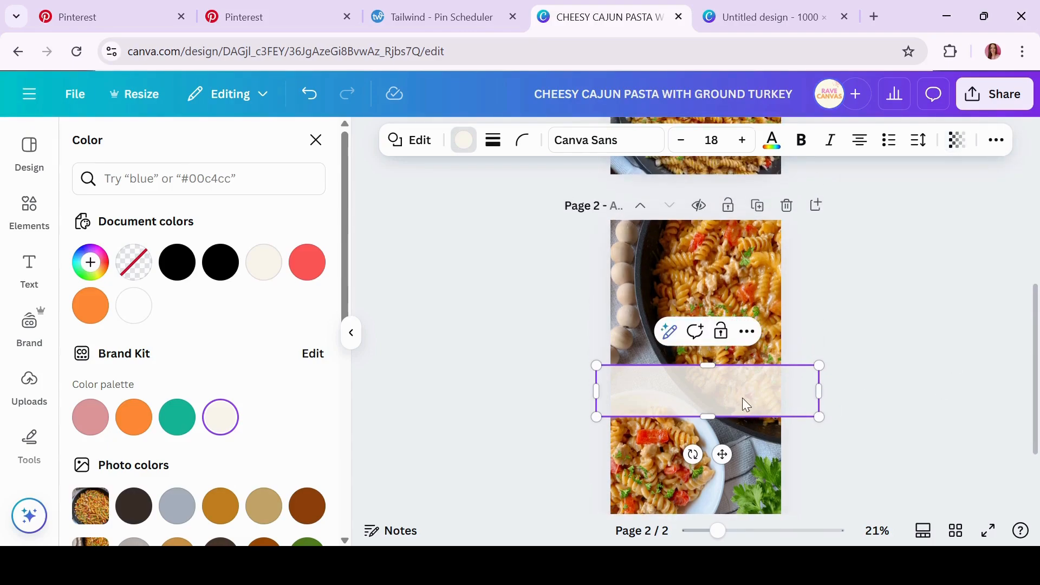
{"action": "mouse_move", "coordinate": [724, 455]}
{"action": "left_mouse_down"}
{"action": "mouse_move", "coordinate": [716, 340]}
{"action": "mouse_move", "coordinate": [721, 443]}
{"action": "left_mouse_up"}
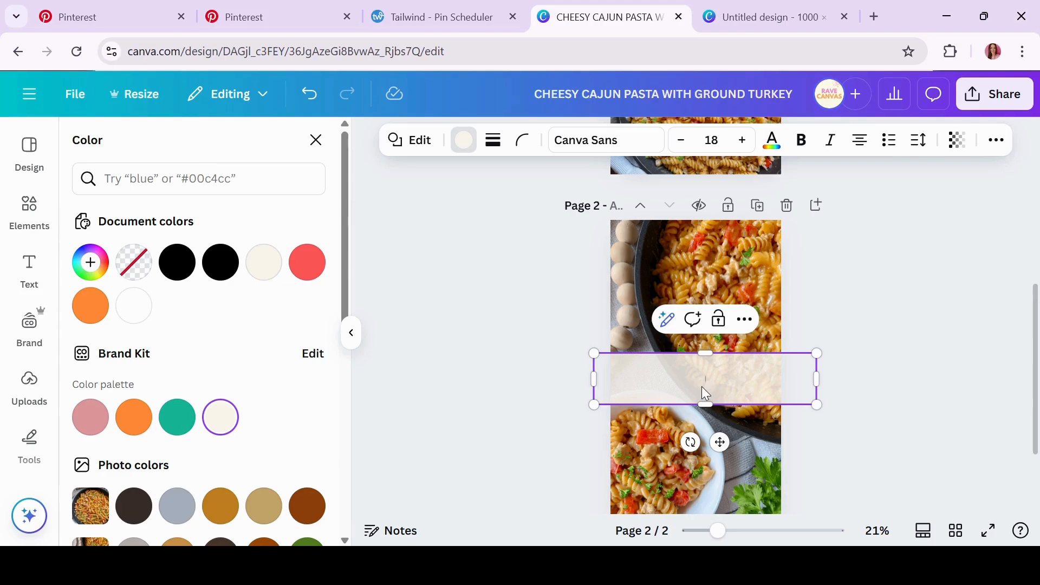
{"action": "key", "text": "Escape"}
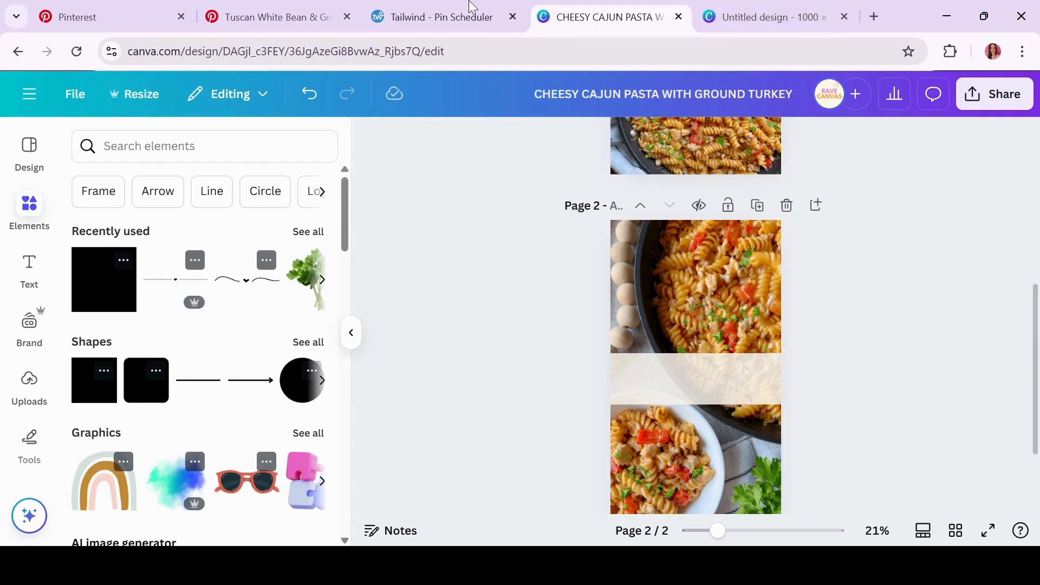
{"action": "left_click", "coordinate": [264, 18]}
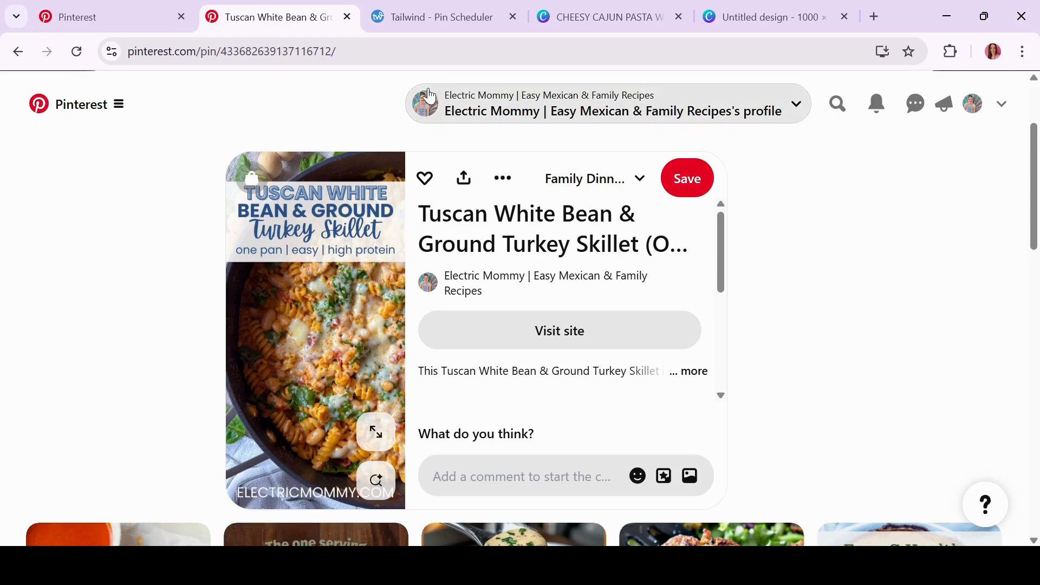
{"action": "left_click", "coordinate": [601, 15]}
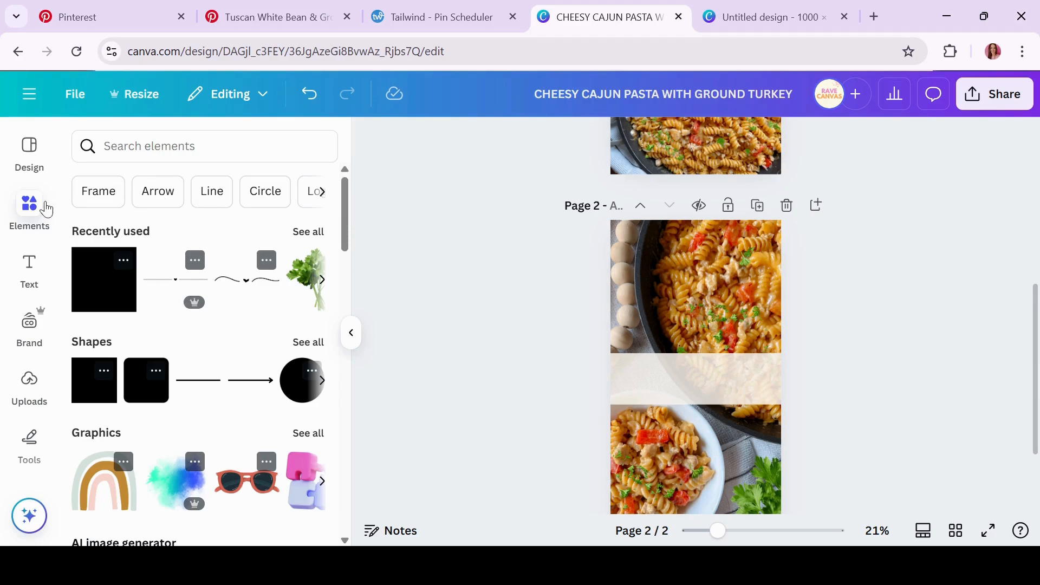
{"action": "left_click", "coordinate": [29, 207]}
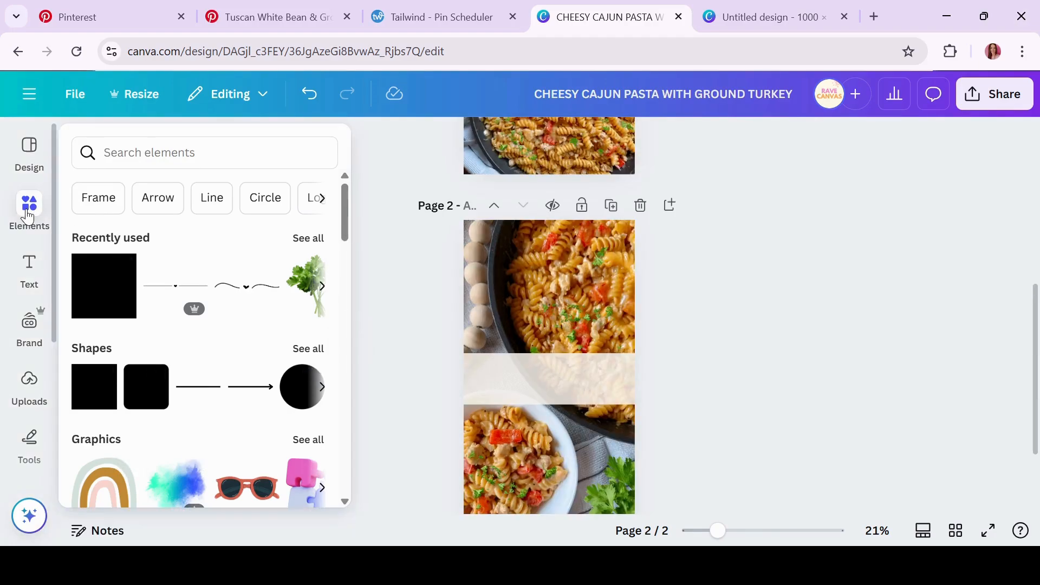
Search elements for 'luxury bedroom' and scroll through all the photo results
{"action": "left_click", "coordinate": [180, 155]}
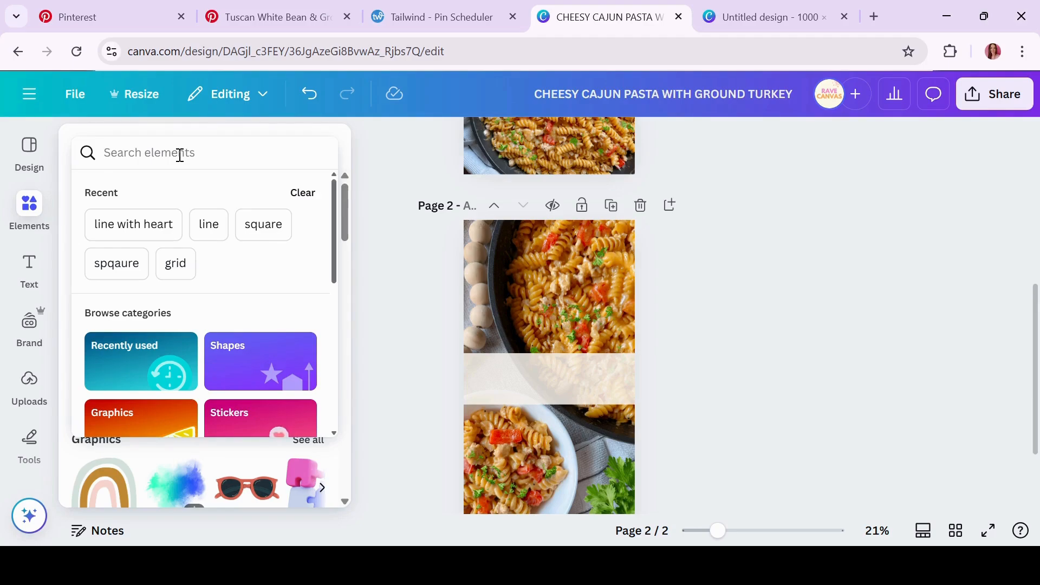
{"action": "type", "text": "bedroom"}
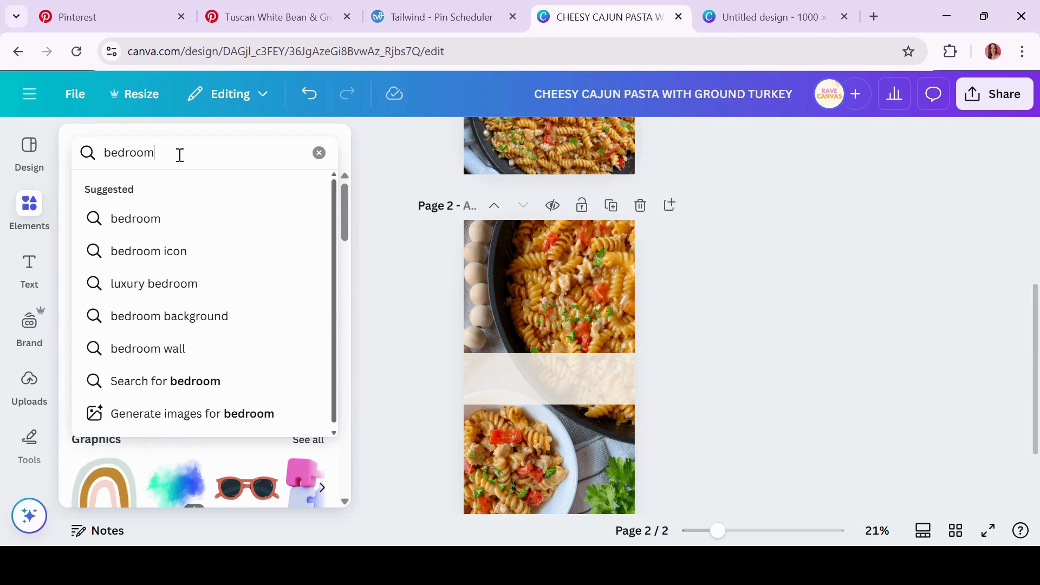
{"action": "left_click", "coordinate": [177, 291]}
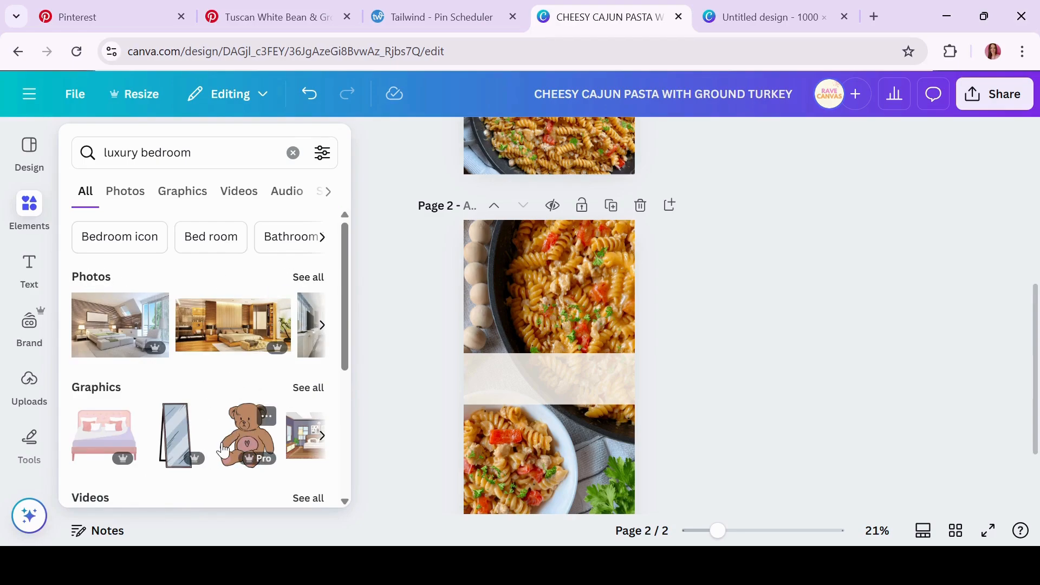
{"action": "left_click", "coordinate": [308, 277]}
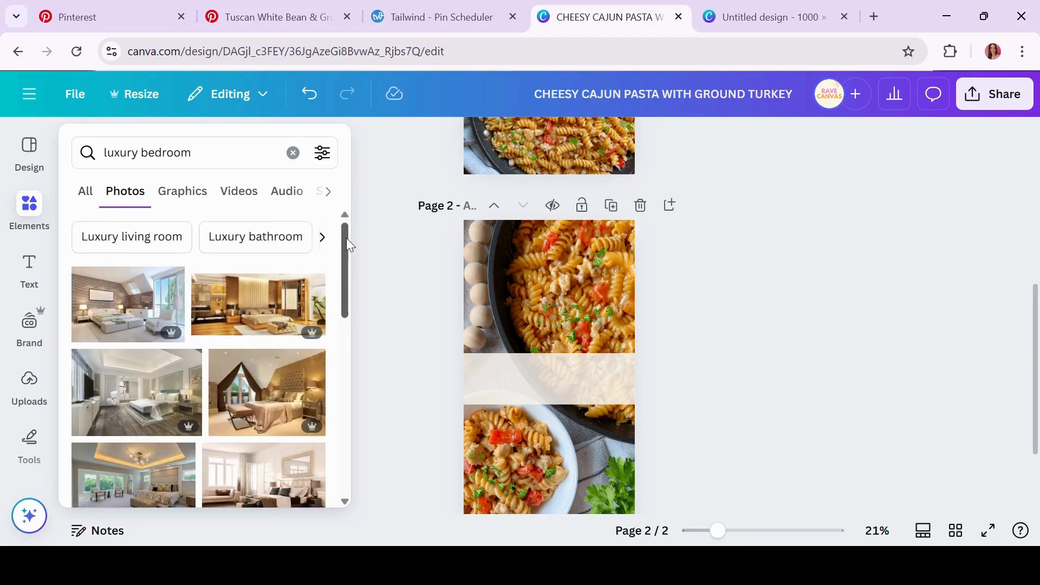
{"action": "left_click_drag", "start_coordinate": [346, 238], "coordinate": [342, 368]}
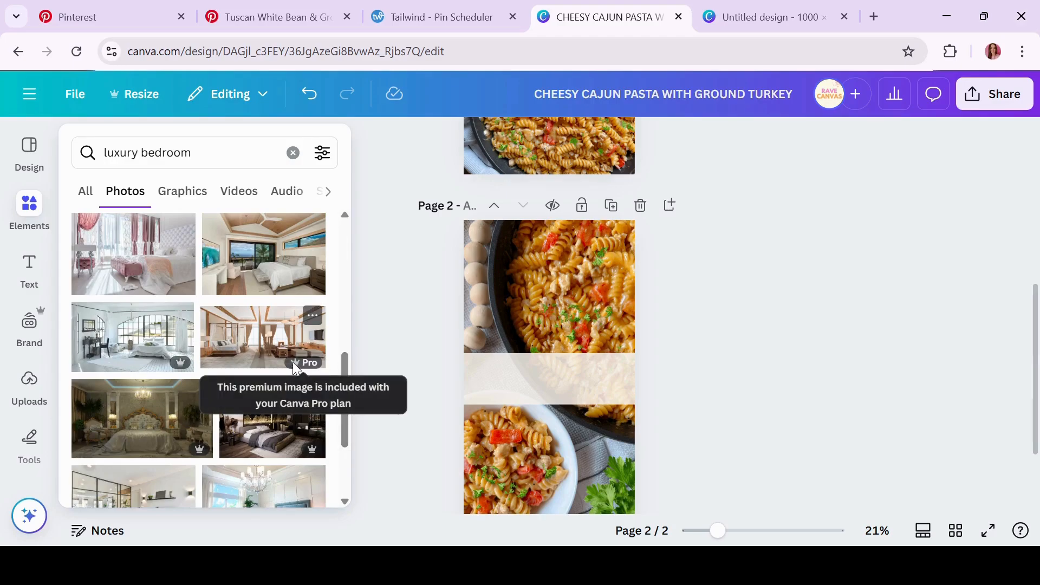
Dismiss the search results, then reopen Elements on the luxury bedroom photos
{"action": "left_click", "coordinate": [385, 334]}
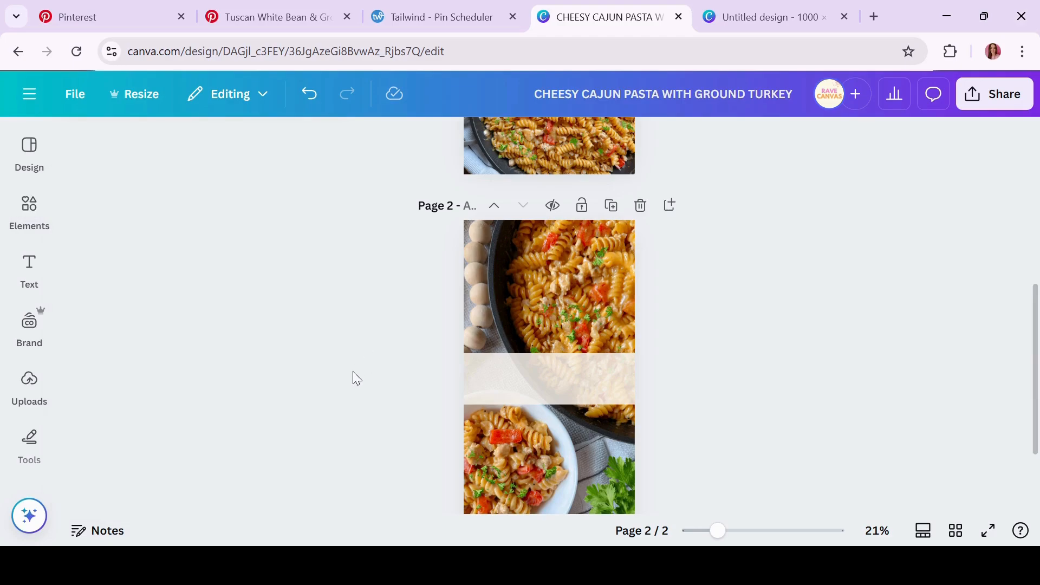
{"action": "left_click", "coordinate": [30, 268]}
{"action": "left_click", "coordinate": [31, 216]}
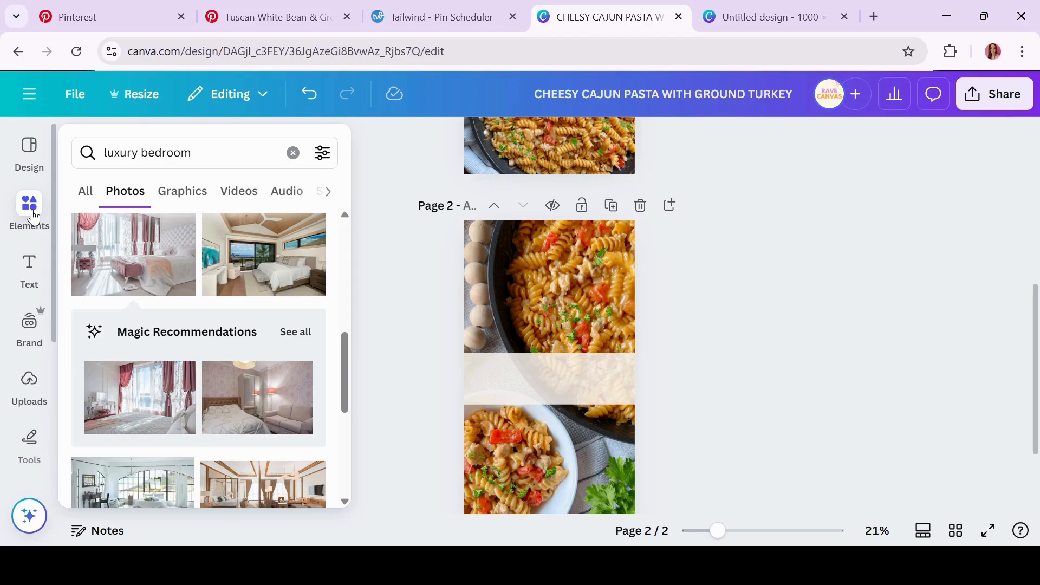
Close the element library to show page 1's finished pin with its coral title
{"action": "left_click", "coordinate": [31, 209]}
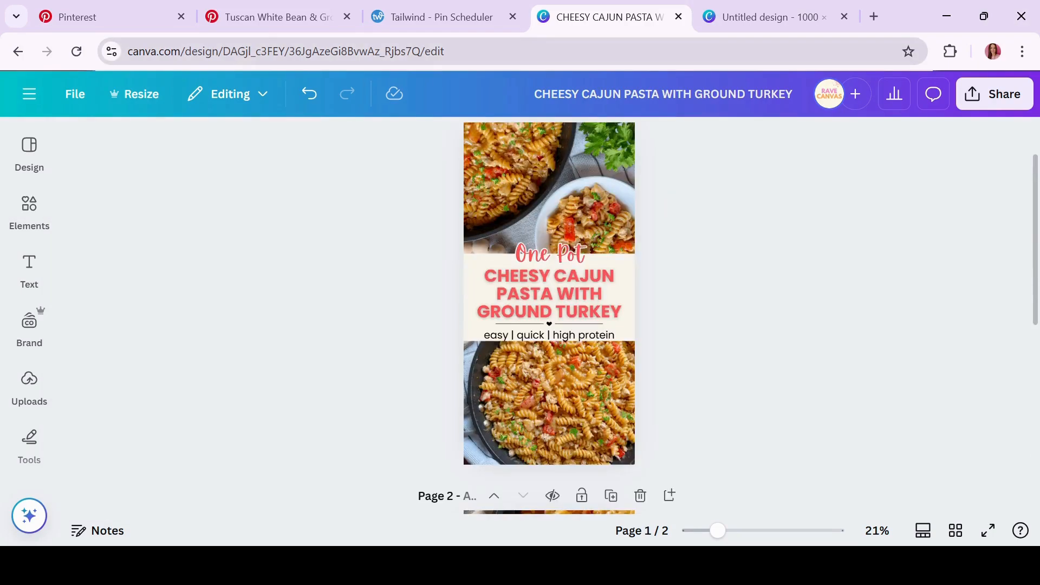